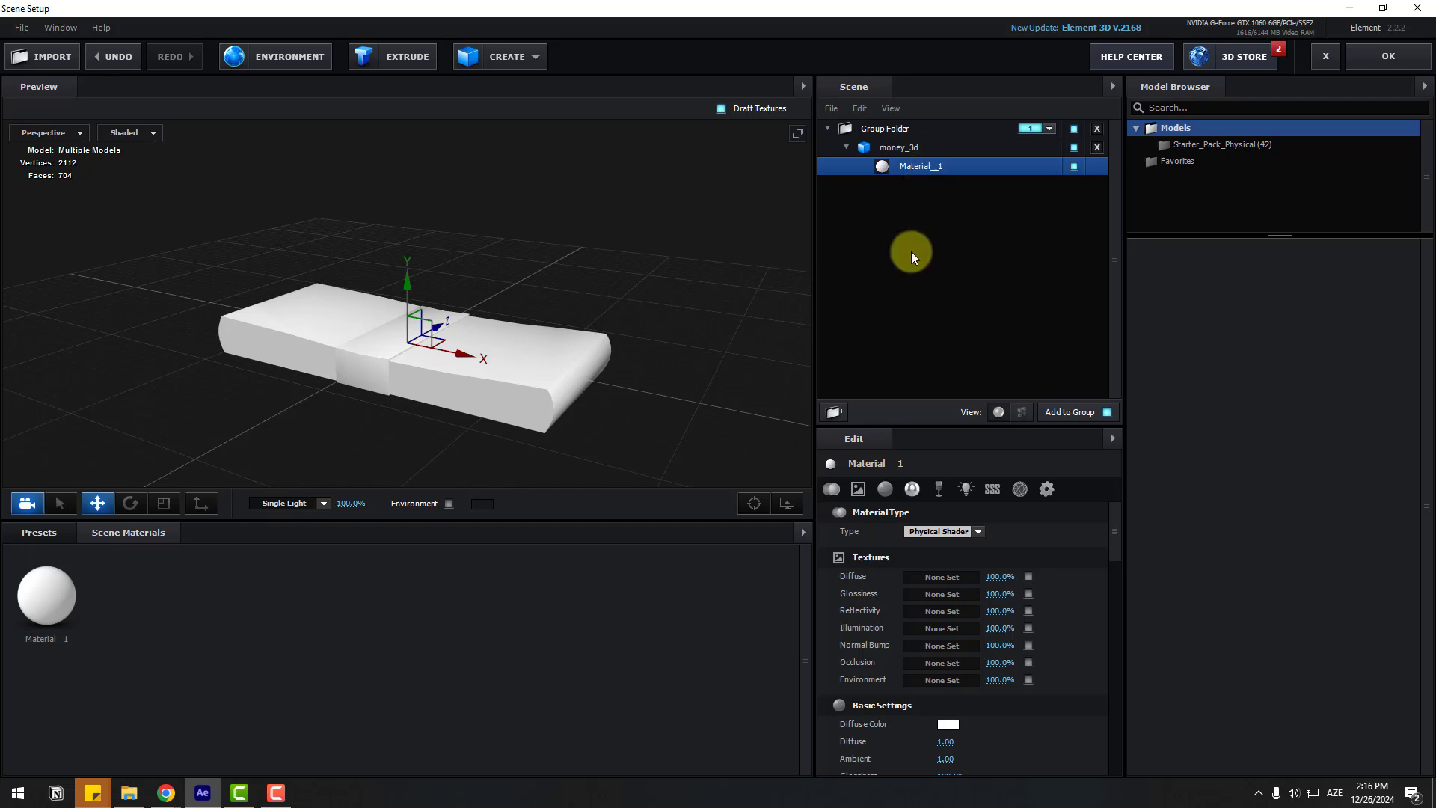
Step: Load 100USD.jpg as Material_1's diffuse texture, previewing the image before confirming
left_click(940, 578)
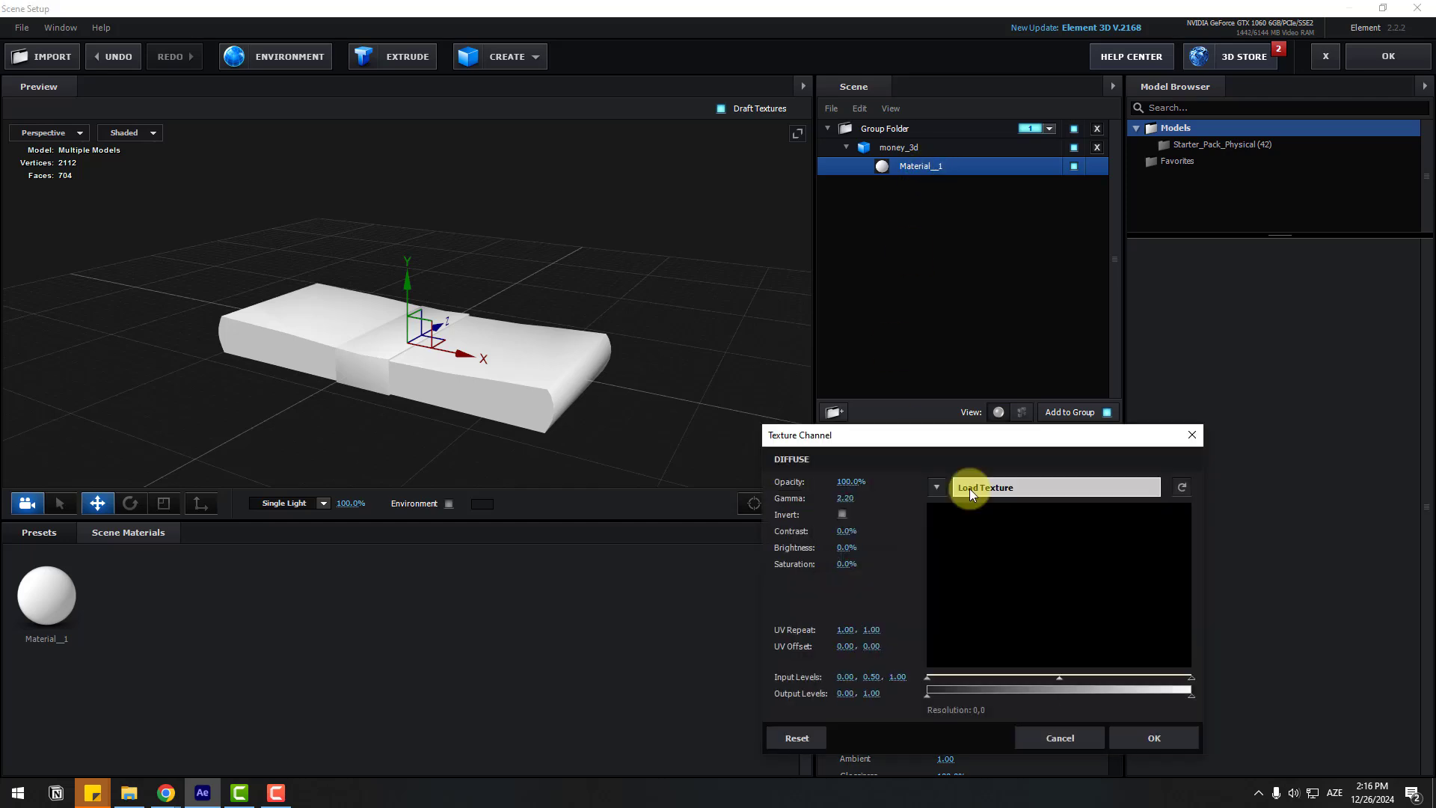
left_click(1026, 490)
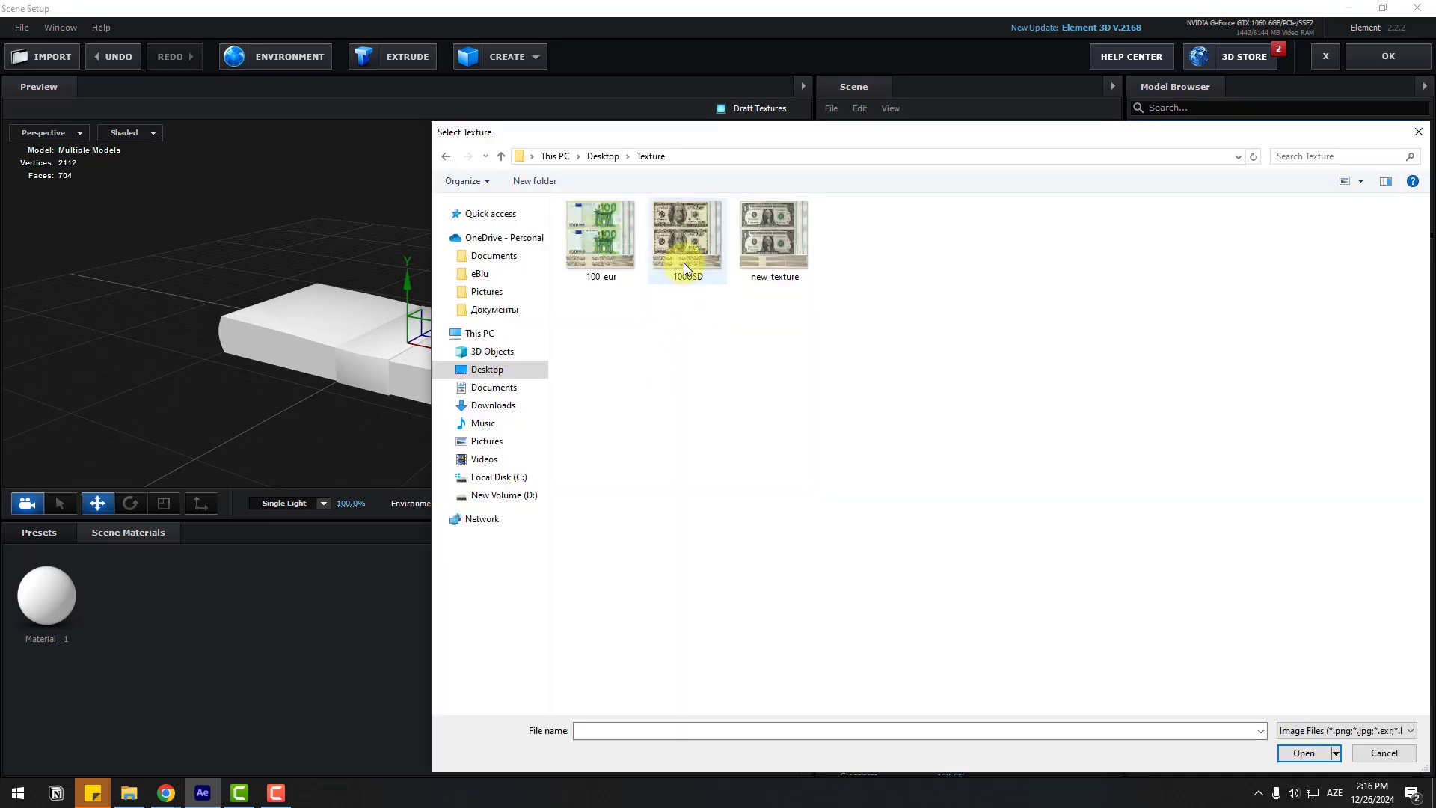
left_click(685, 232)
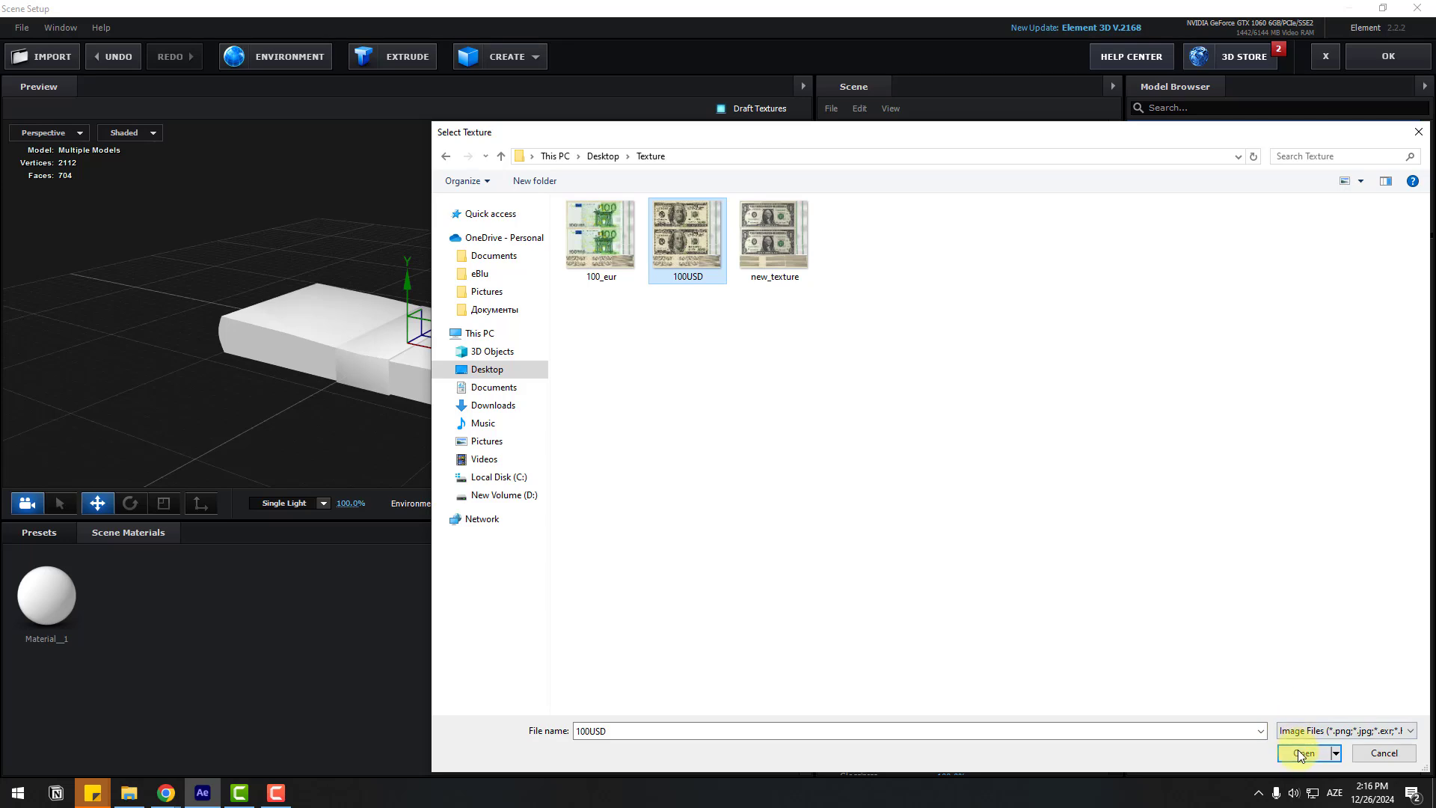
right_click(681, 223)
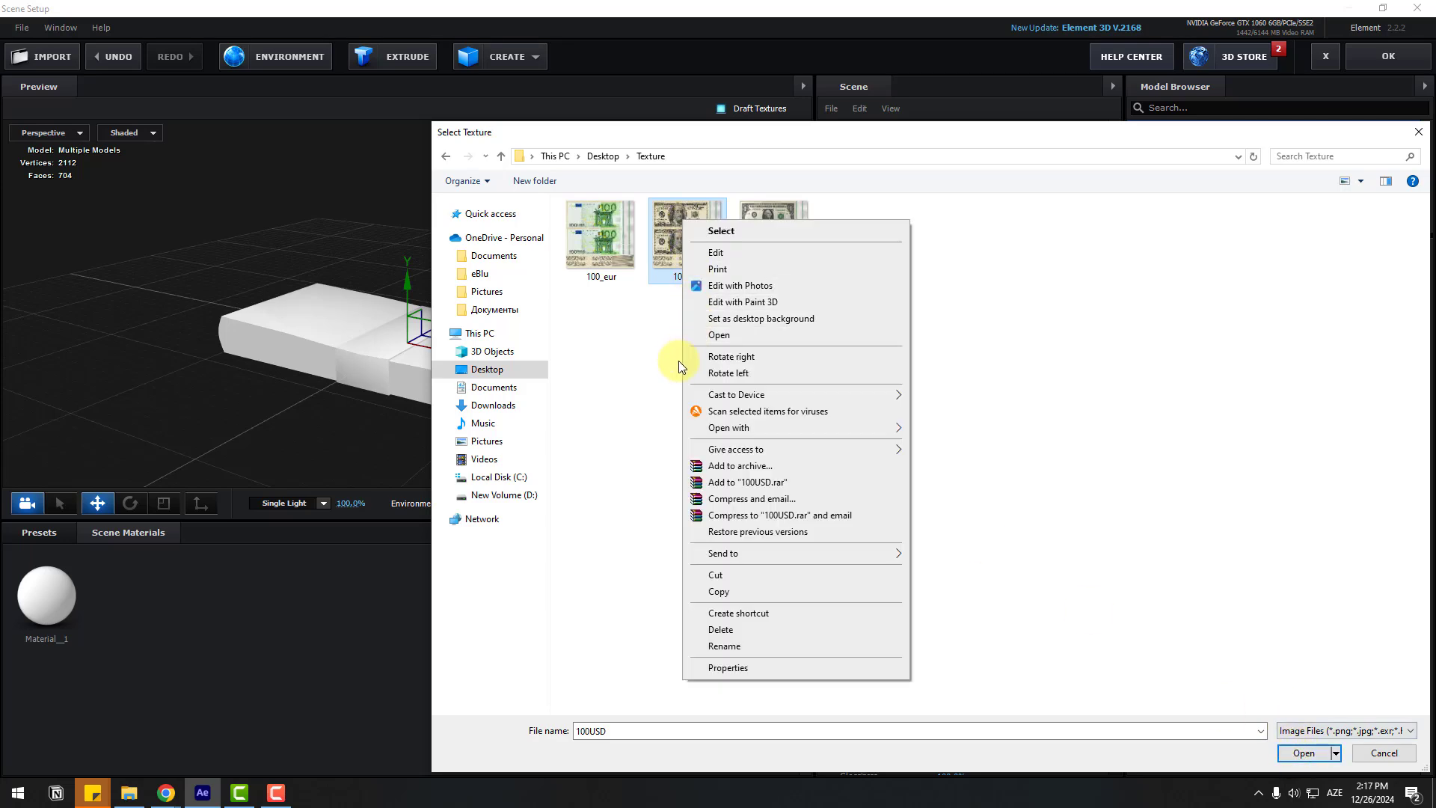
left_click(784, 337)
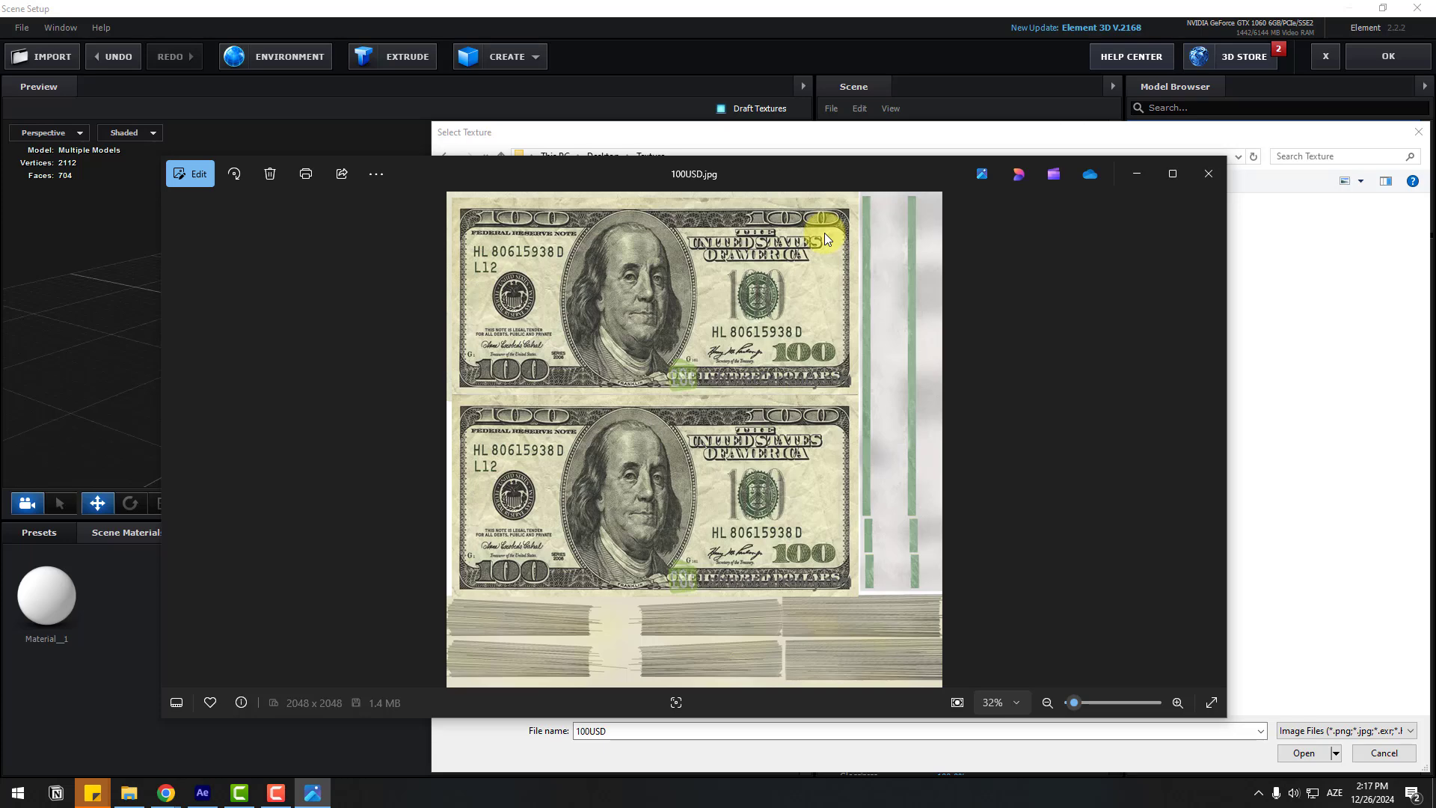
left_click(1207, 175)
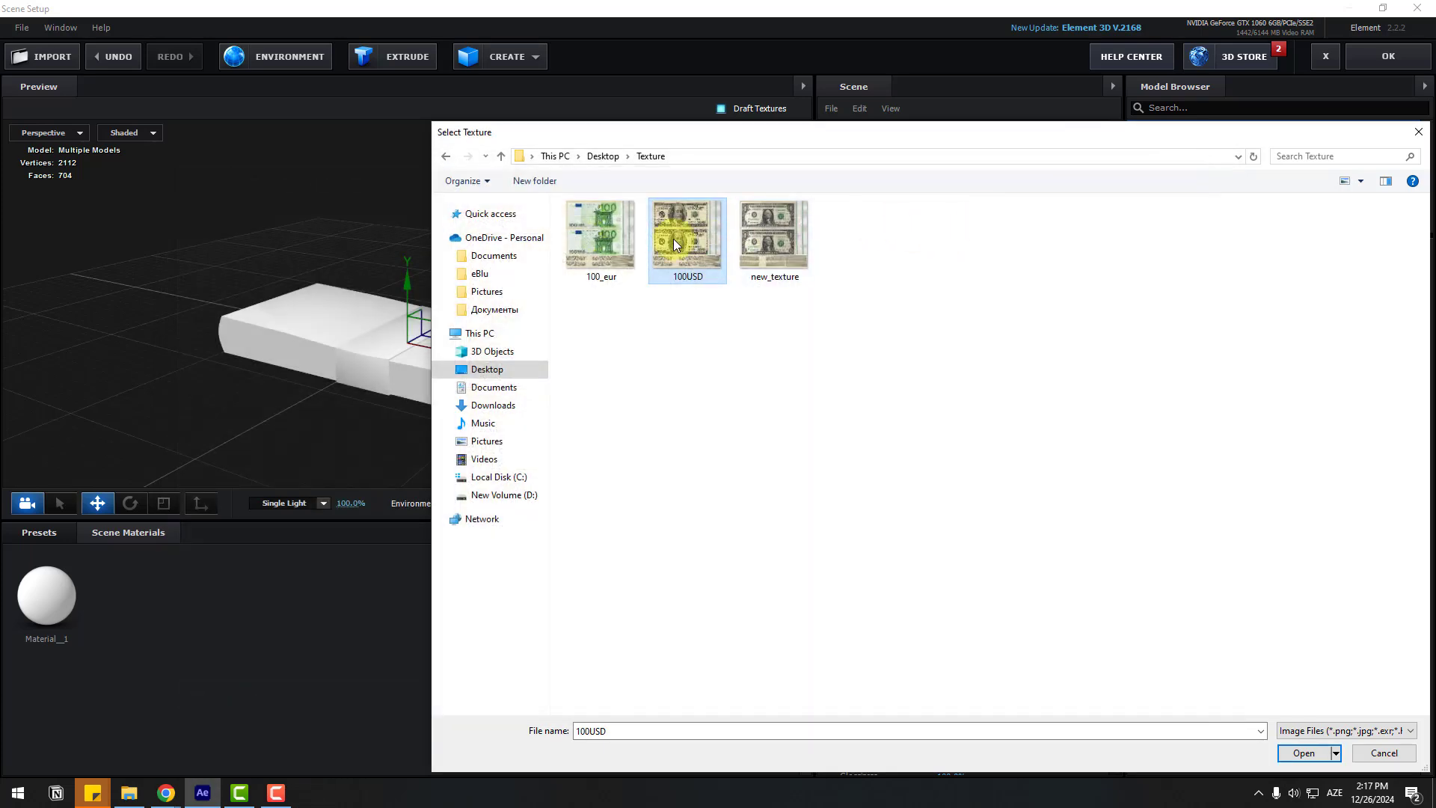
left_click(1301, 753)
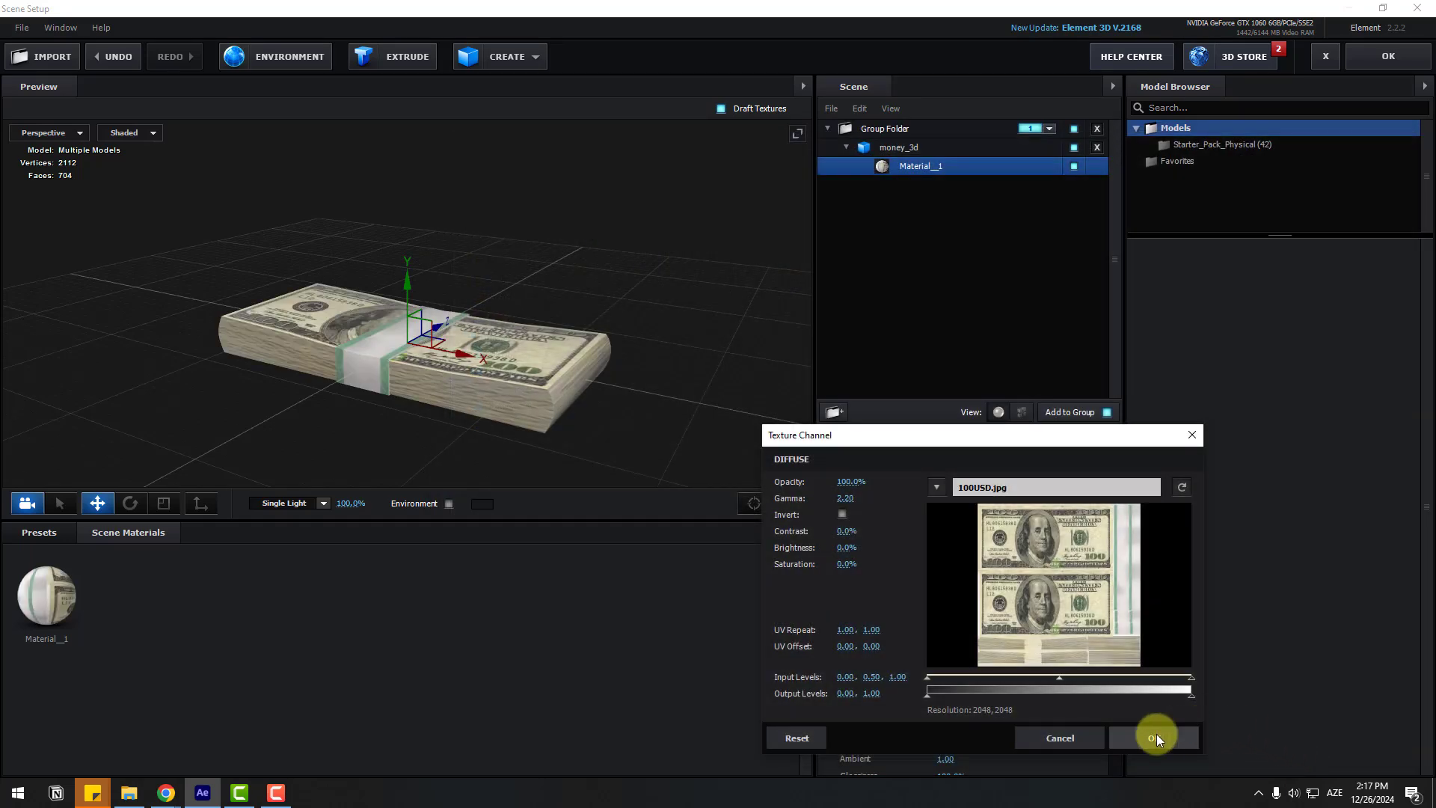
left_click(1156, 736)
Step: Add a plane primitive and scale it up into a wide floor
scroll(309, 326, "up", 3)
left_click_drag(384, 404, 655, 296)
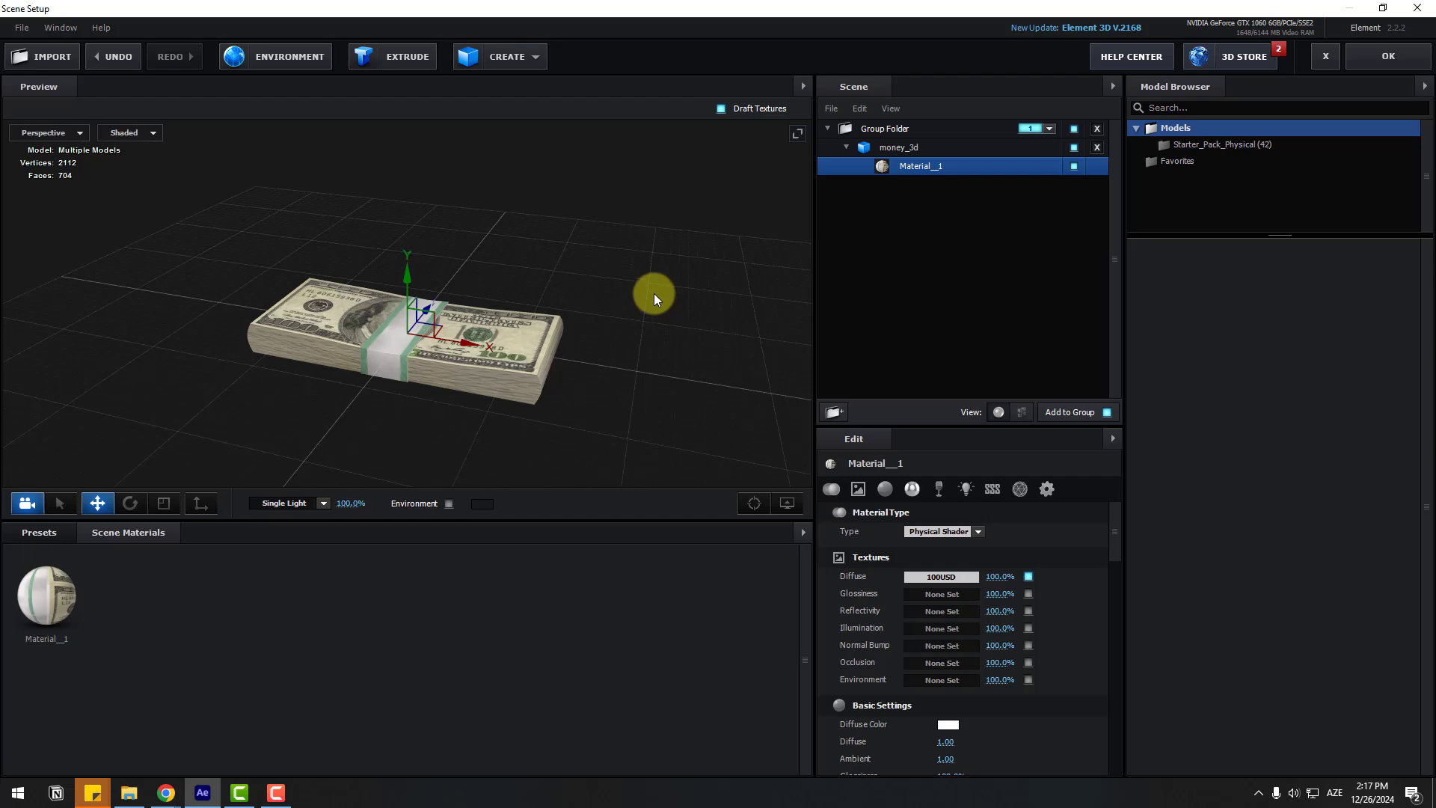
left_click(512, 60)
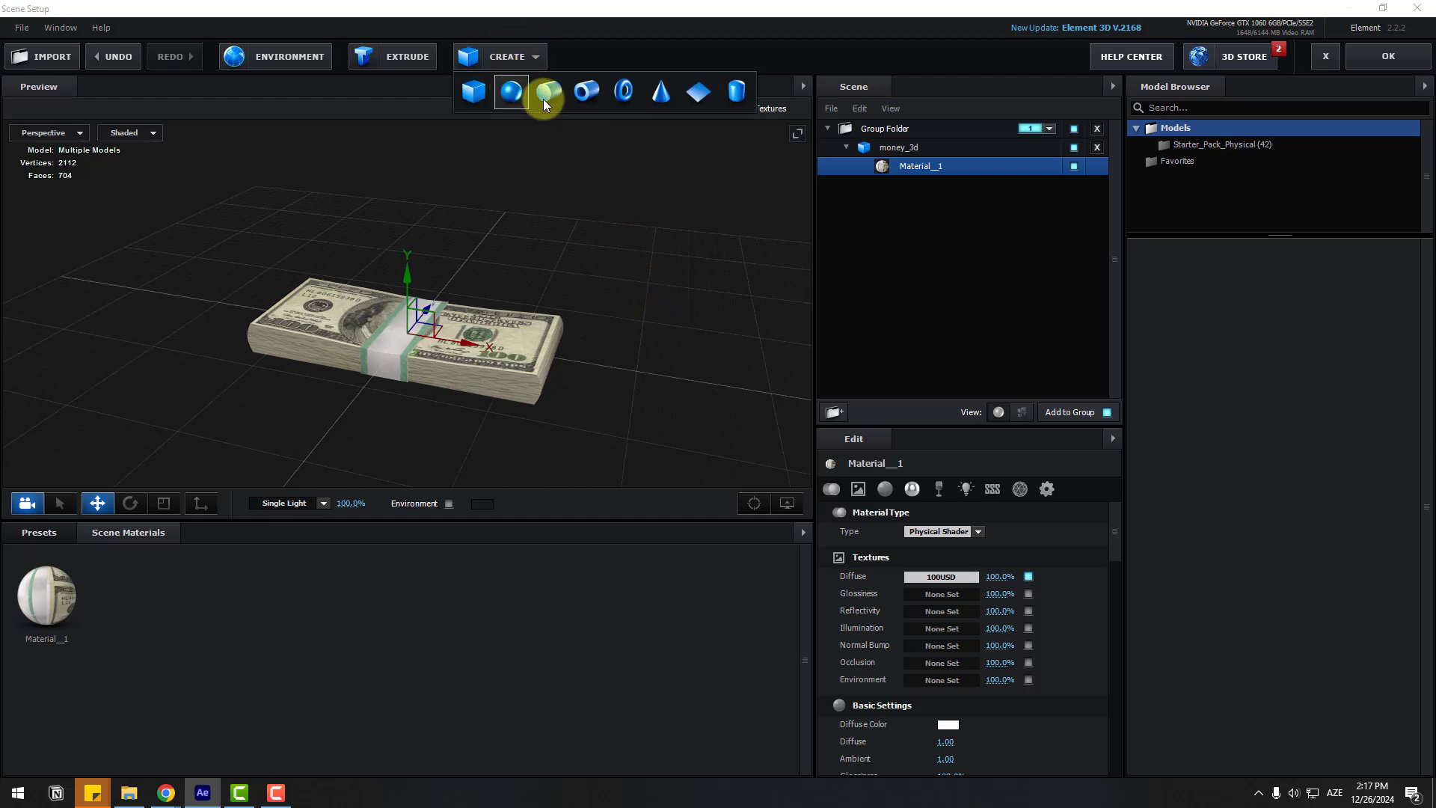
left_click(694, 100)
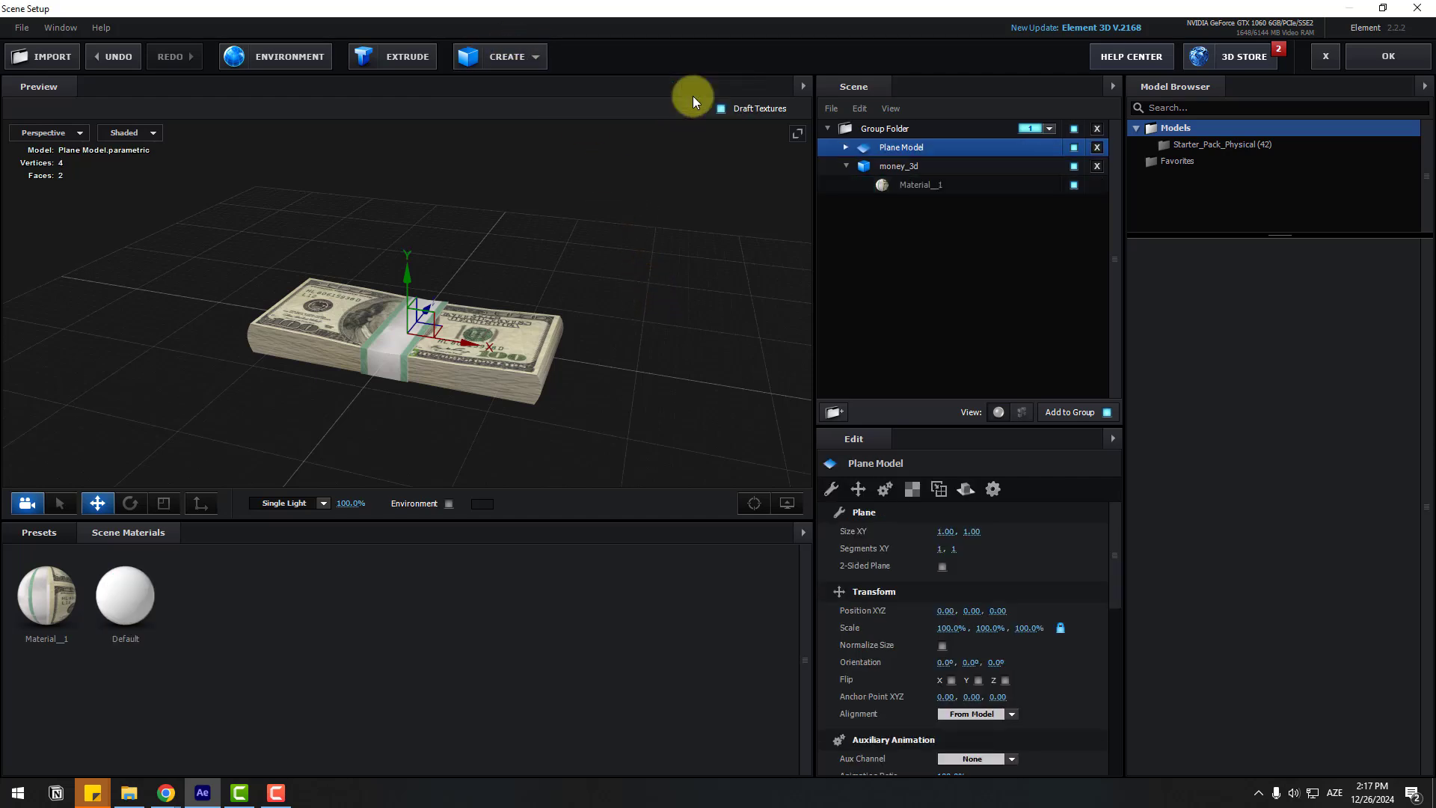
left_click(162, 509)
left_click_drag(407, 347, 558, 122)
scroll(396, 370, "down", 2)
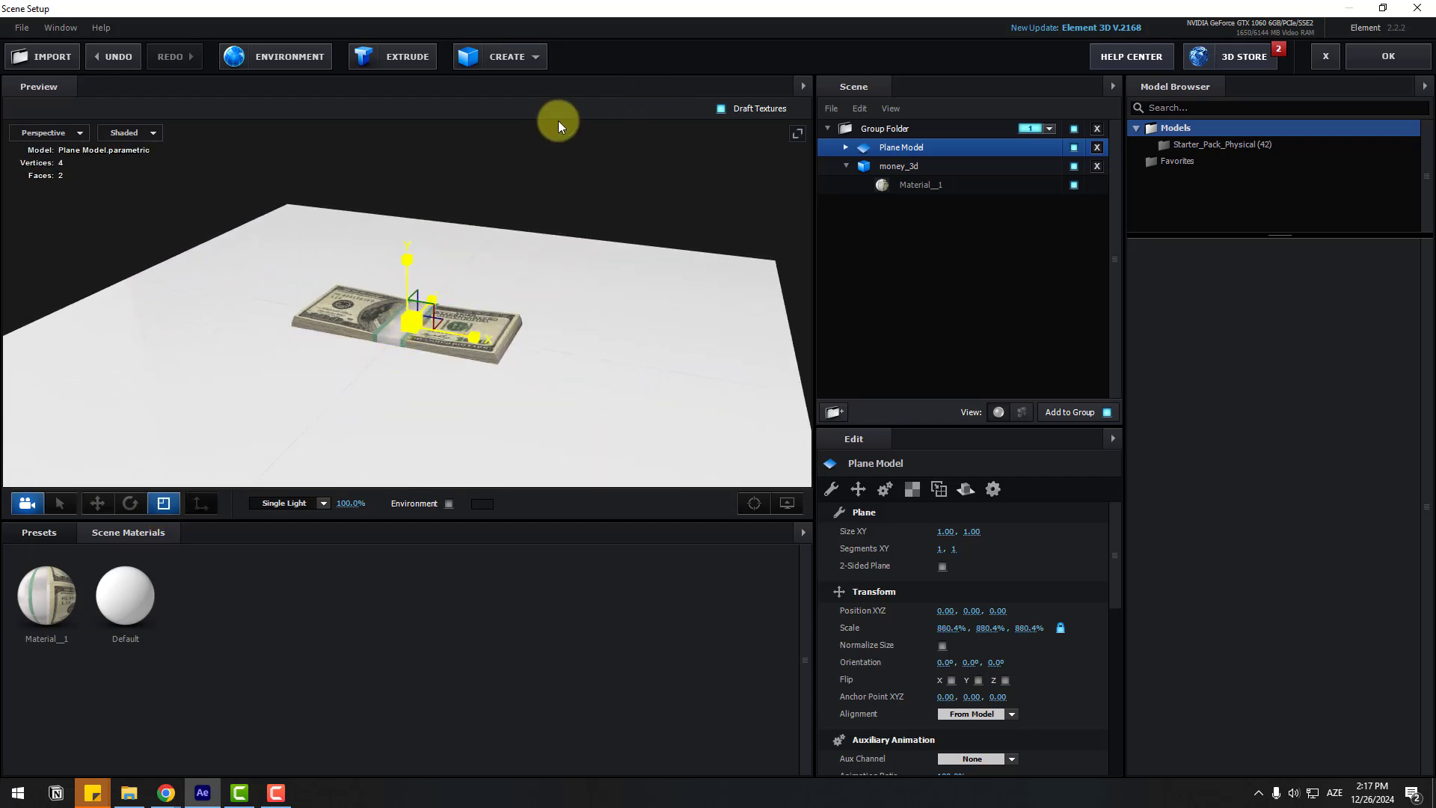
Step: Raise the money_3d bundle slightly above the floor plane
left_click(105, 504)
left_click(900, 170)
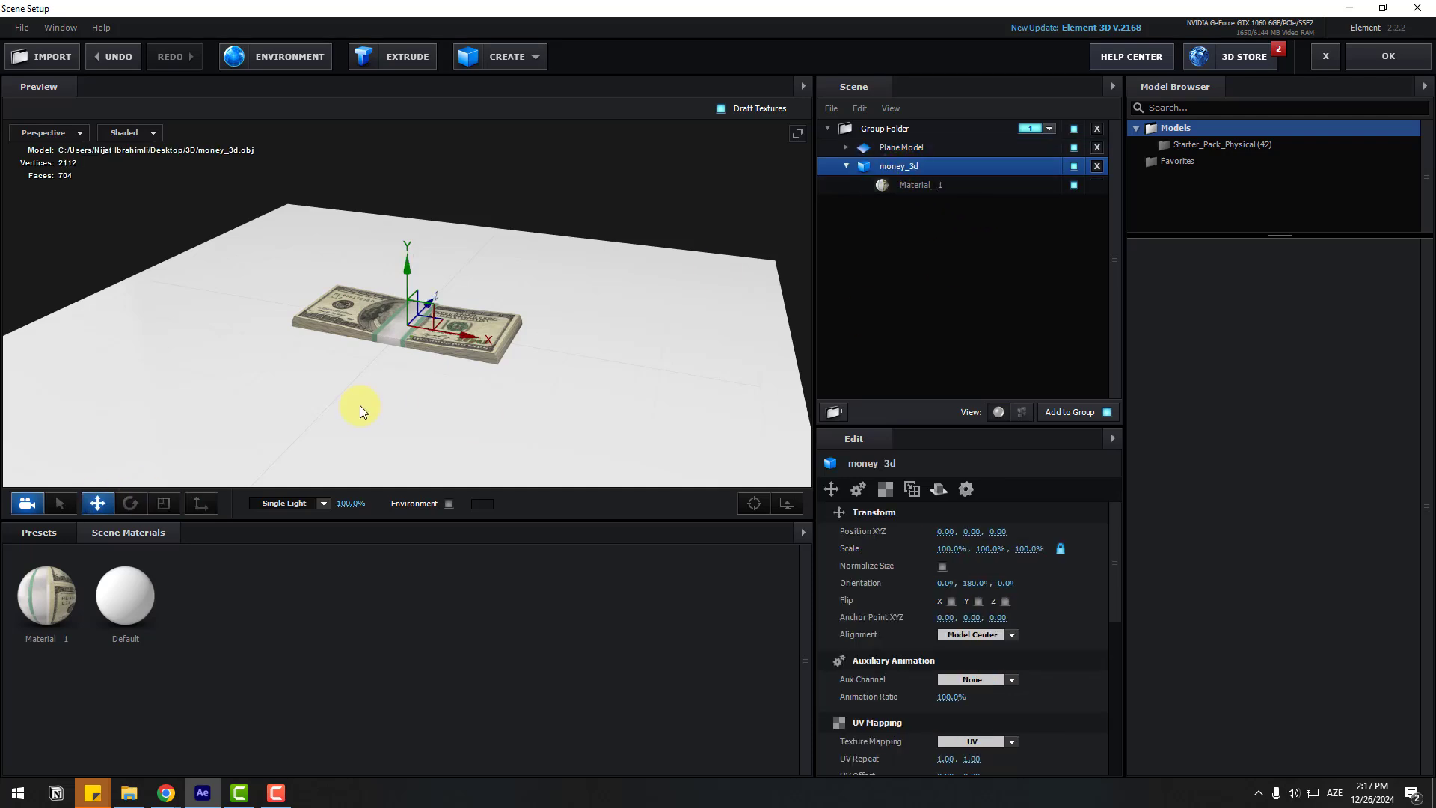
scroll(374, 407, "up", 5)
left_click_drag(394, 402, 344, 373)
left_click_drag(406, 314, 407, 278)
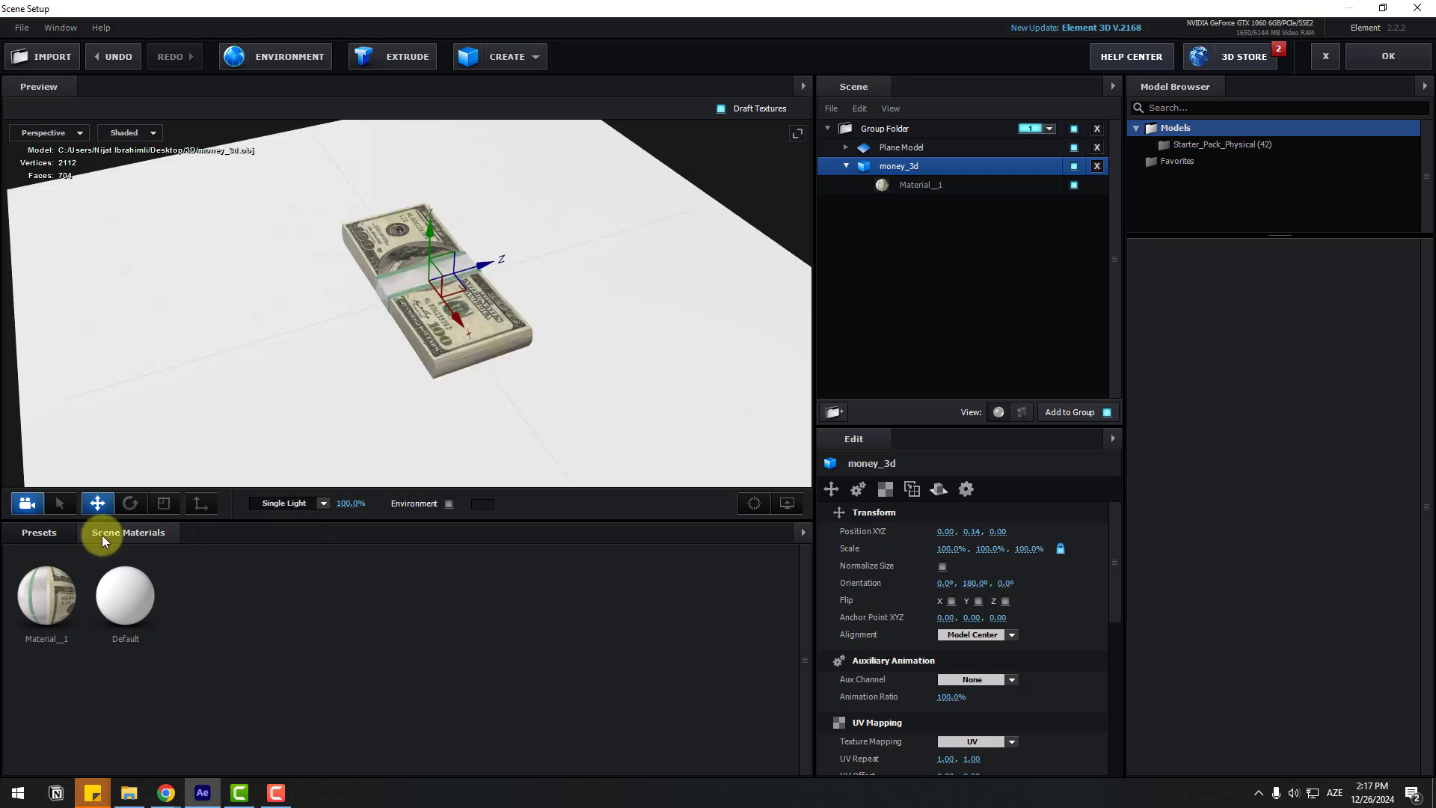
Step: Apply the Physical Matte_Shadow material preset to the floor plane
left_click(39, 531)
scroll(116, 666, "down", 1)
scroll(115, 662, "down", 1)
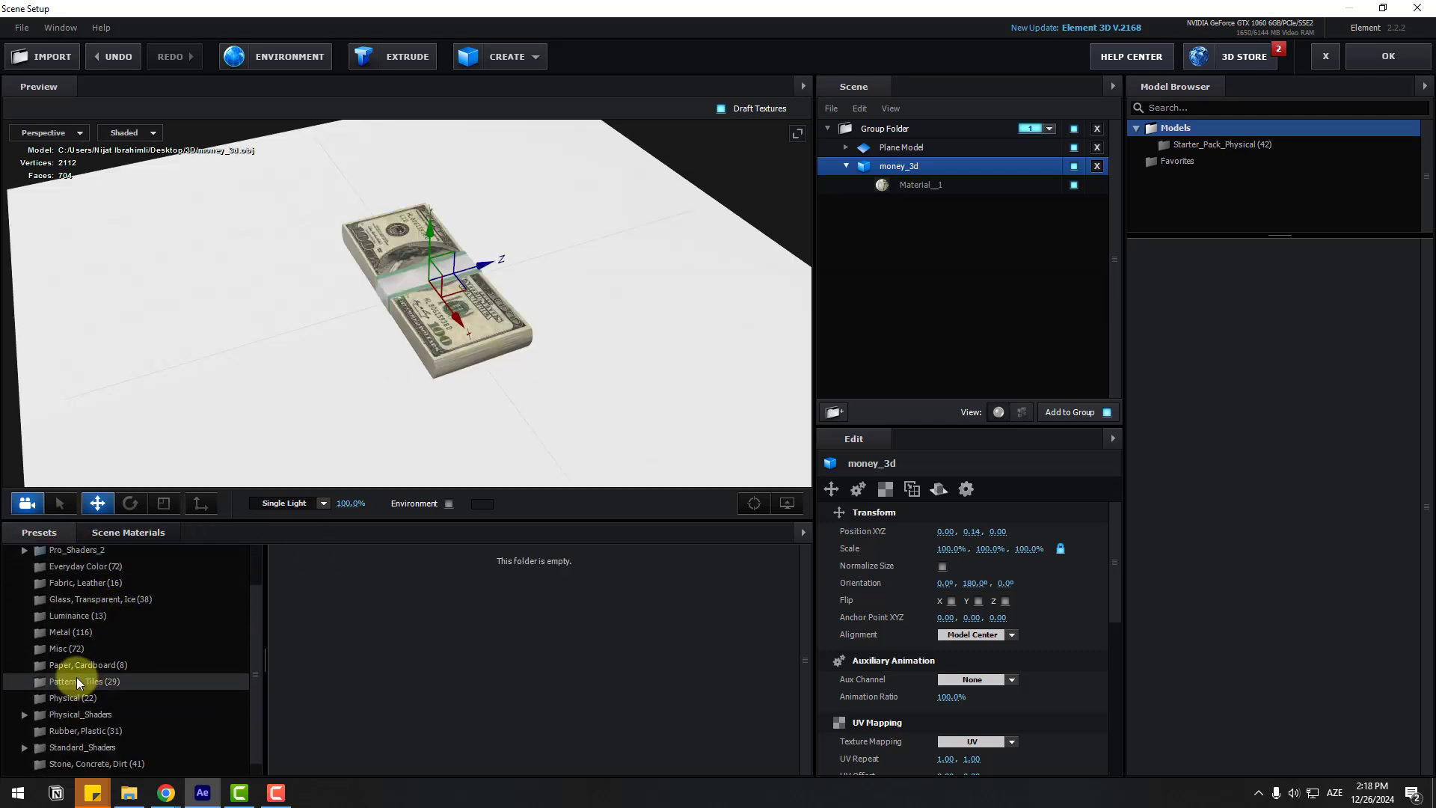
left_click(71, 697)
scroll(453, 706, "down", 1)
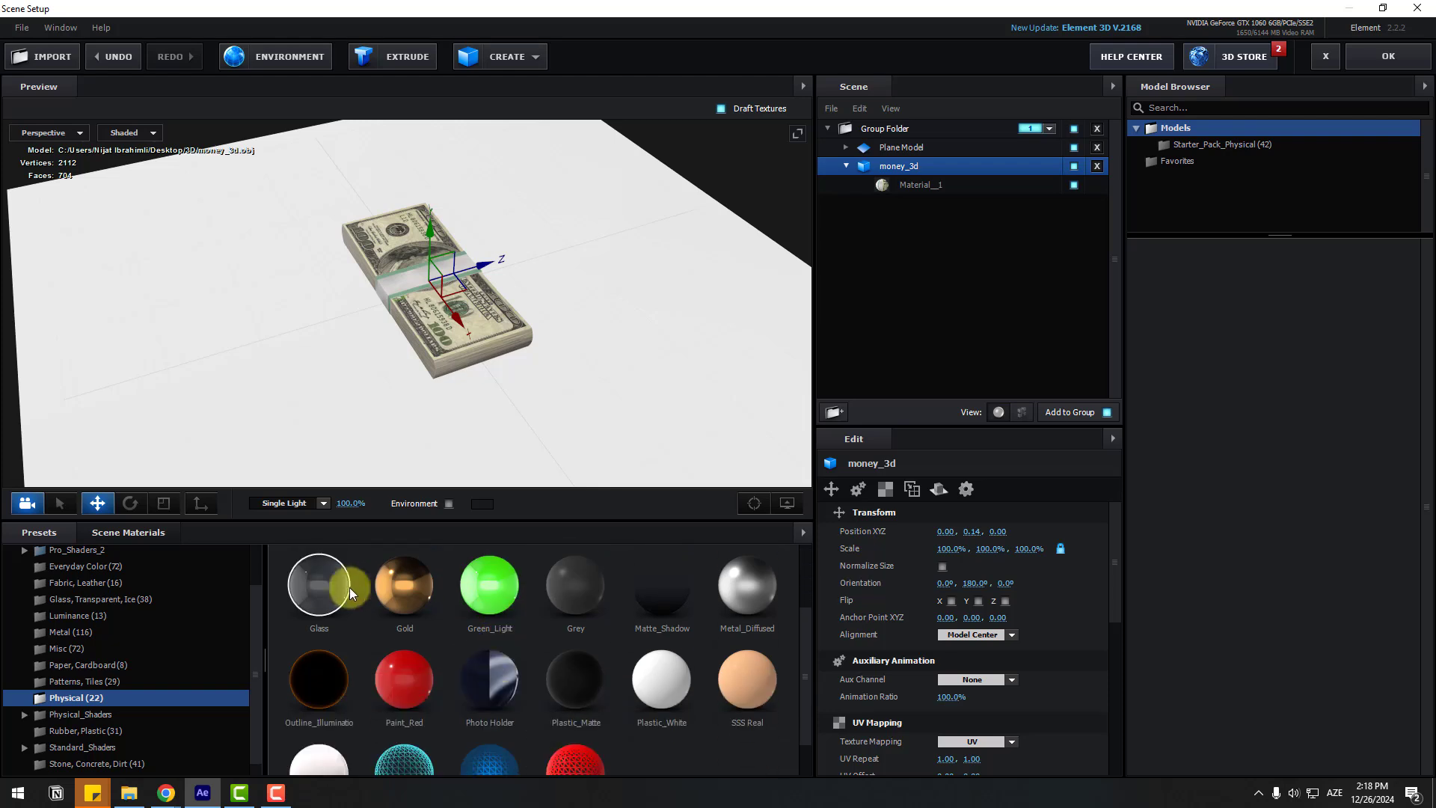
left_click_drag(662, 589, 347, 359)
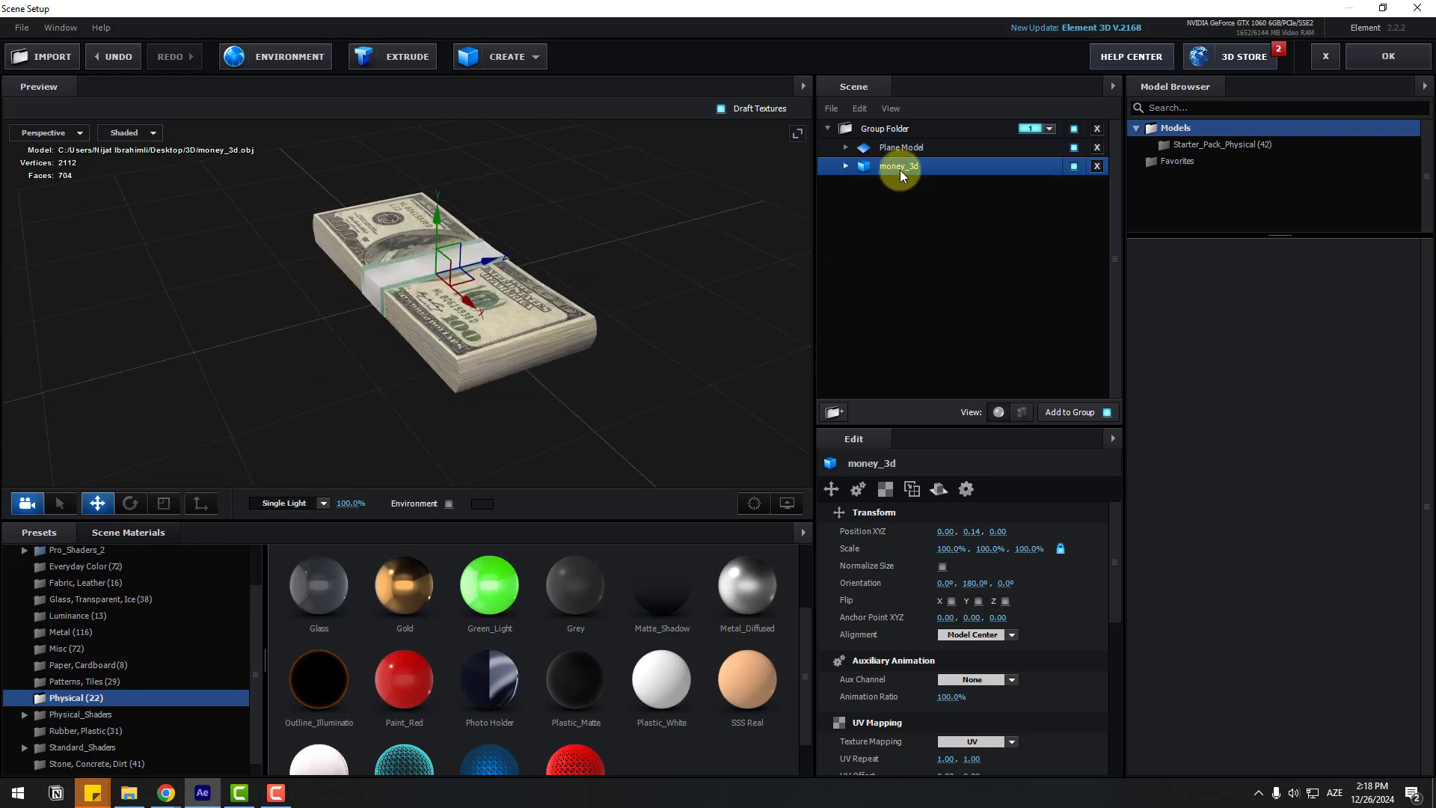
Step: Duplicate money_3d and place the copy side by side with the original
key("ctrl+d")
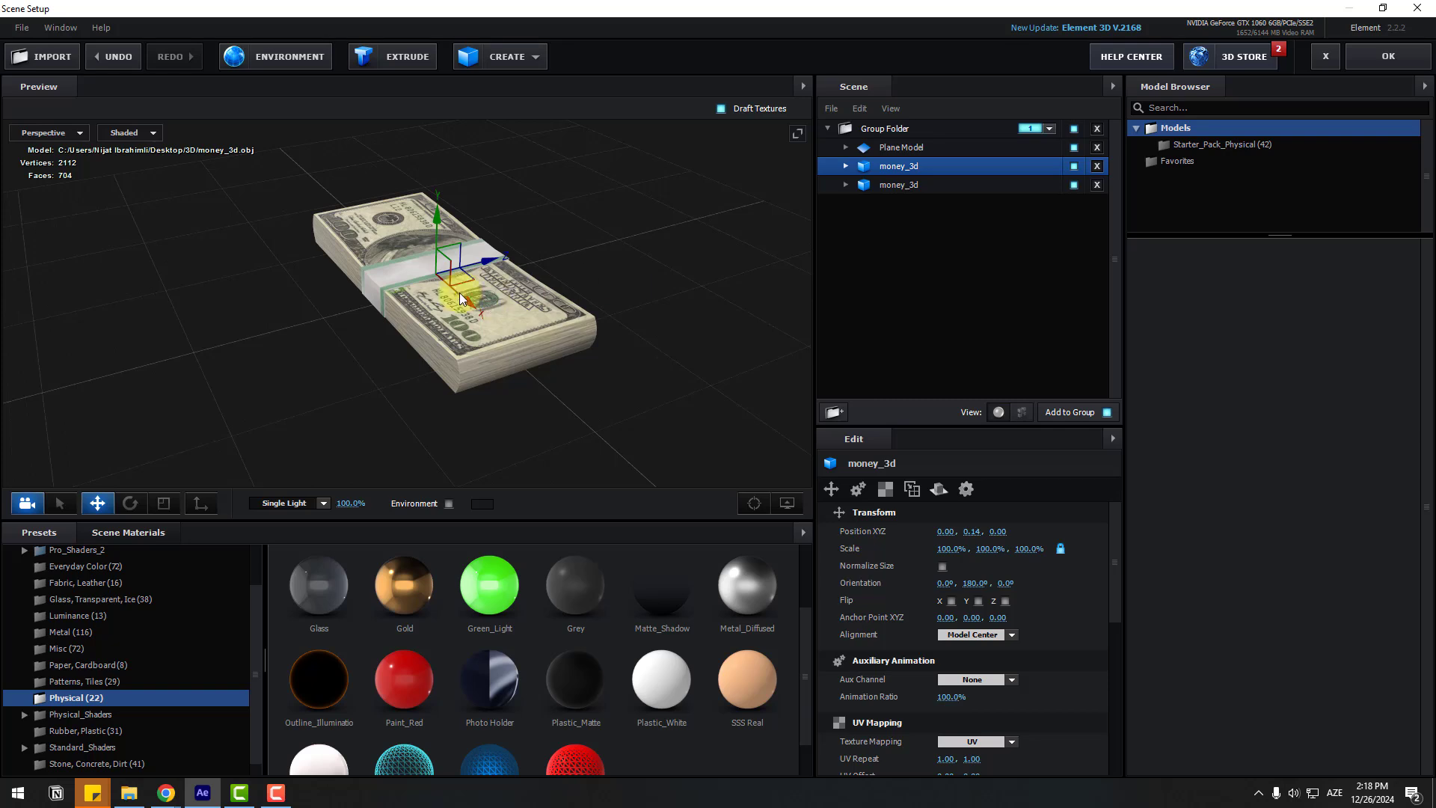
left_click_drag(482, 274, 351, 284)
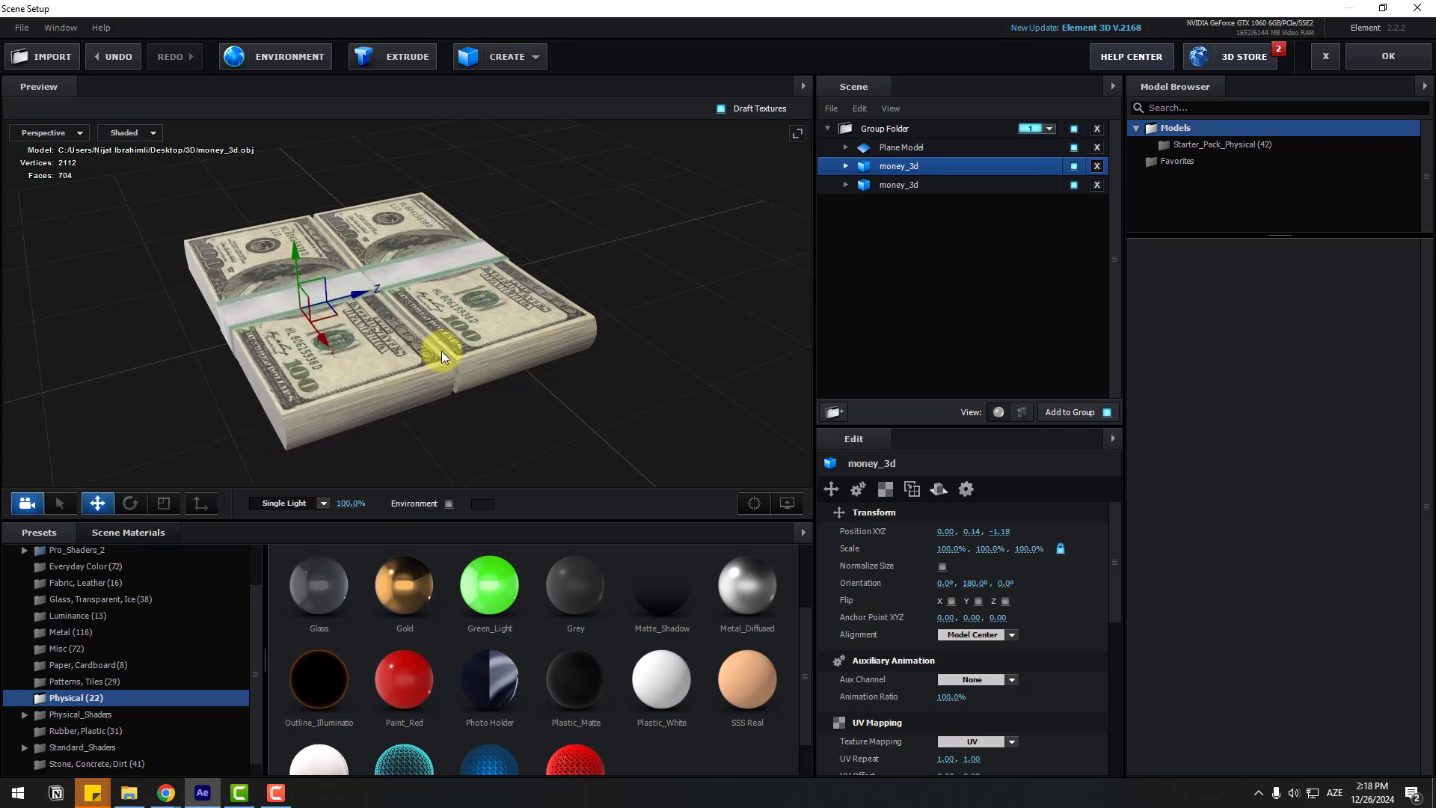
left_click_drag(441, 352, 483, 304)
Step: Make a third bundle, lift it above the others and turn it around its vertical axis
key("ctrl+d")
scroll(384, 334, "up", 4)
left_click_drag(383, 335, 465, 293)
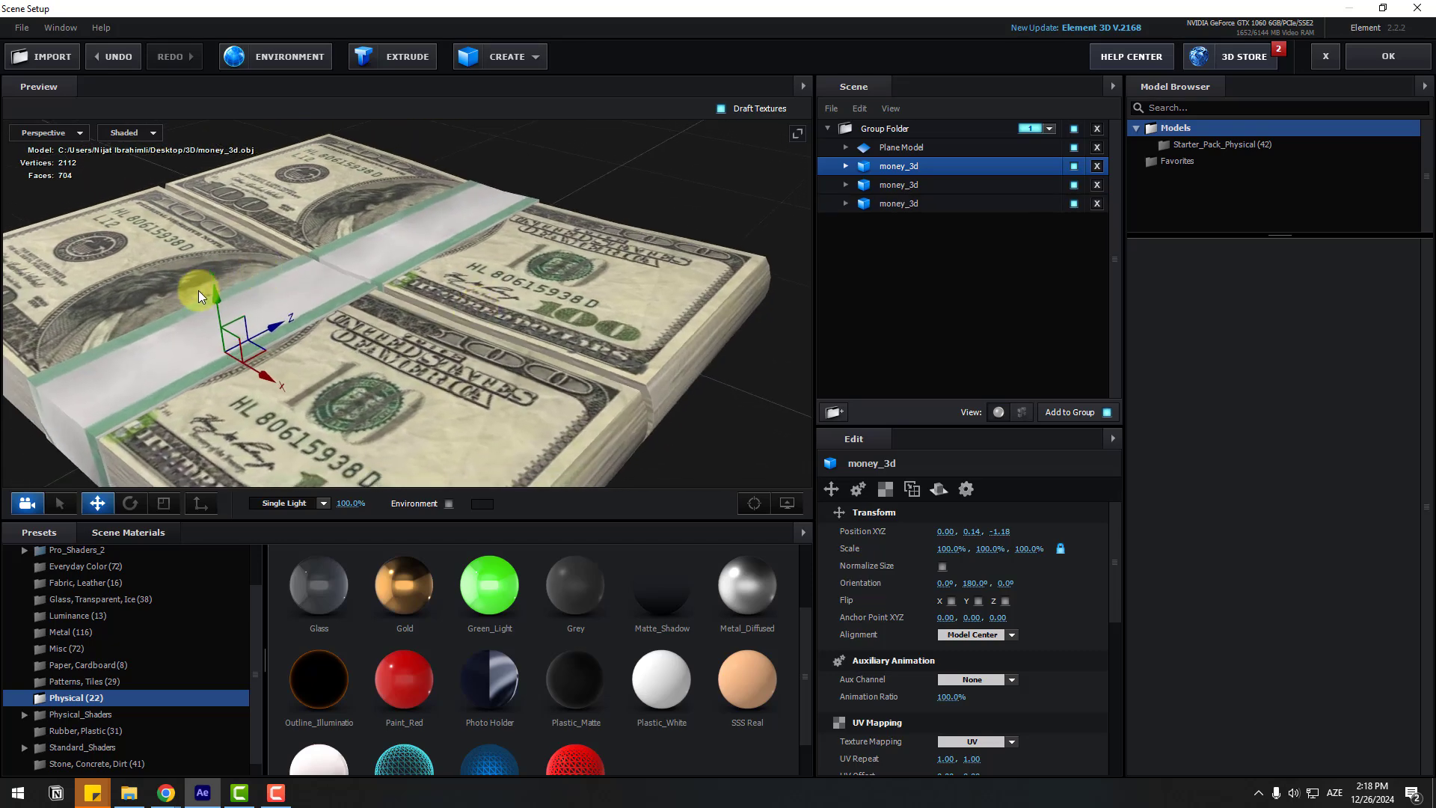
left_click_drag(212, 308, 164, 302)
left_click_drag(394, 124, 386, 146)
left_click_drag(613, 232, 547, 322)
scroll(326, 389, "down", 3)
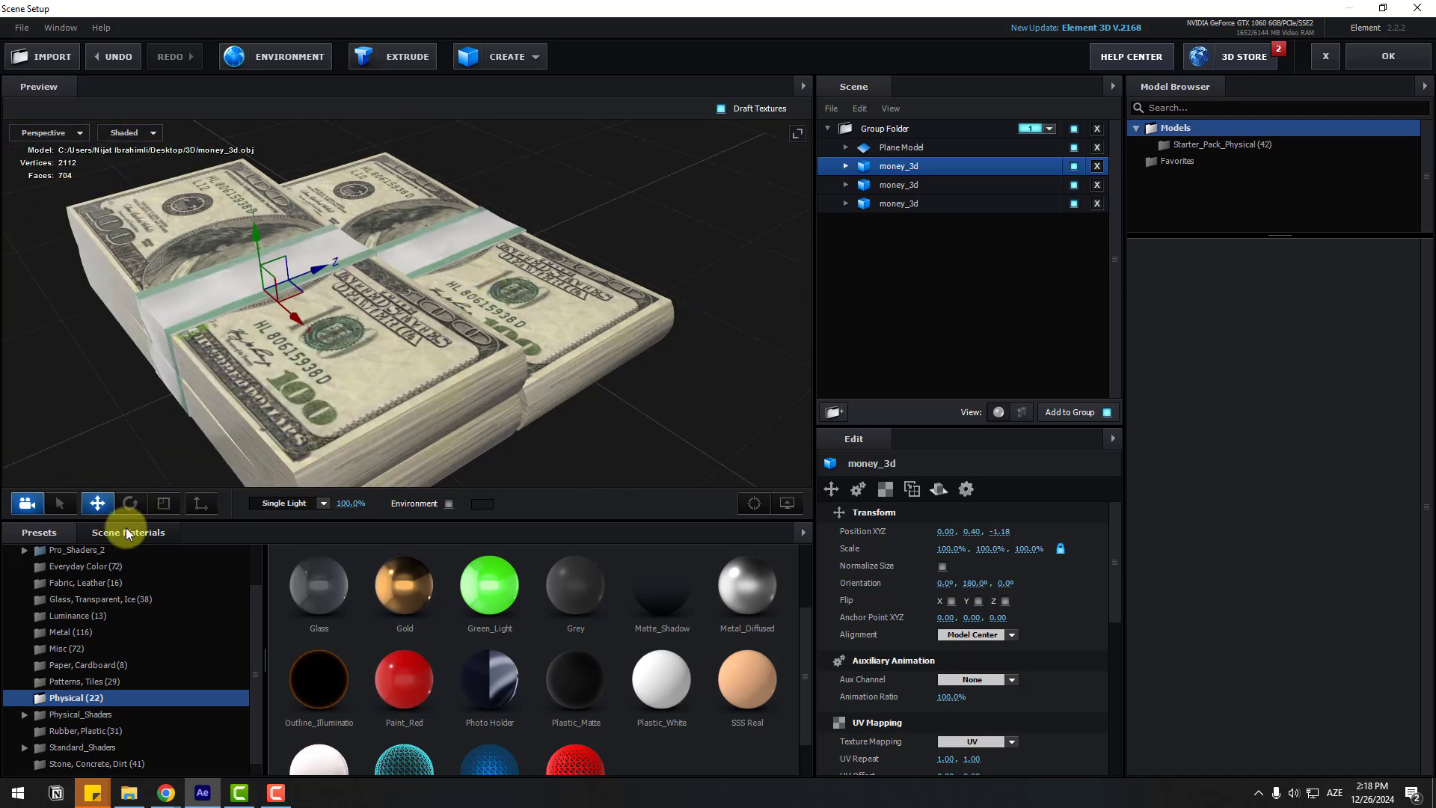
left_click(130, 502)
left_click_drag(276, 330, 305, 307)
Step: Move the third bundle over the others and lower it onto the pile
key("w")
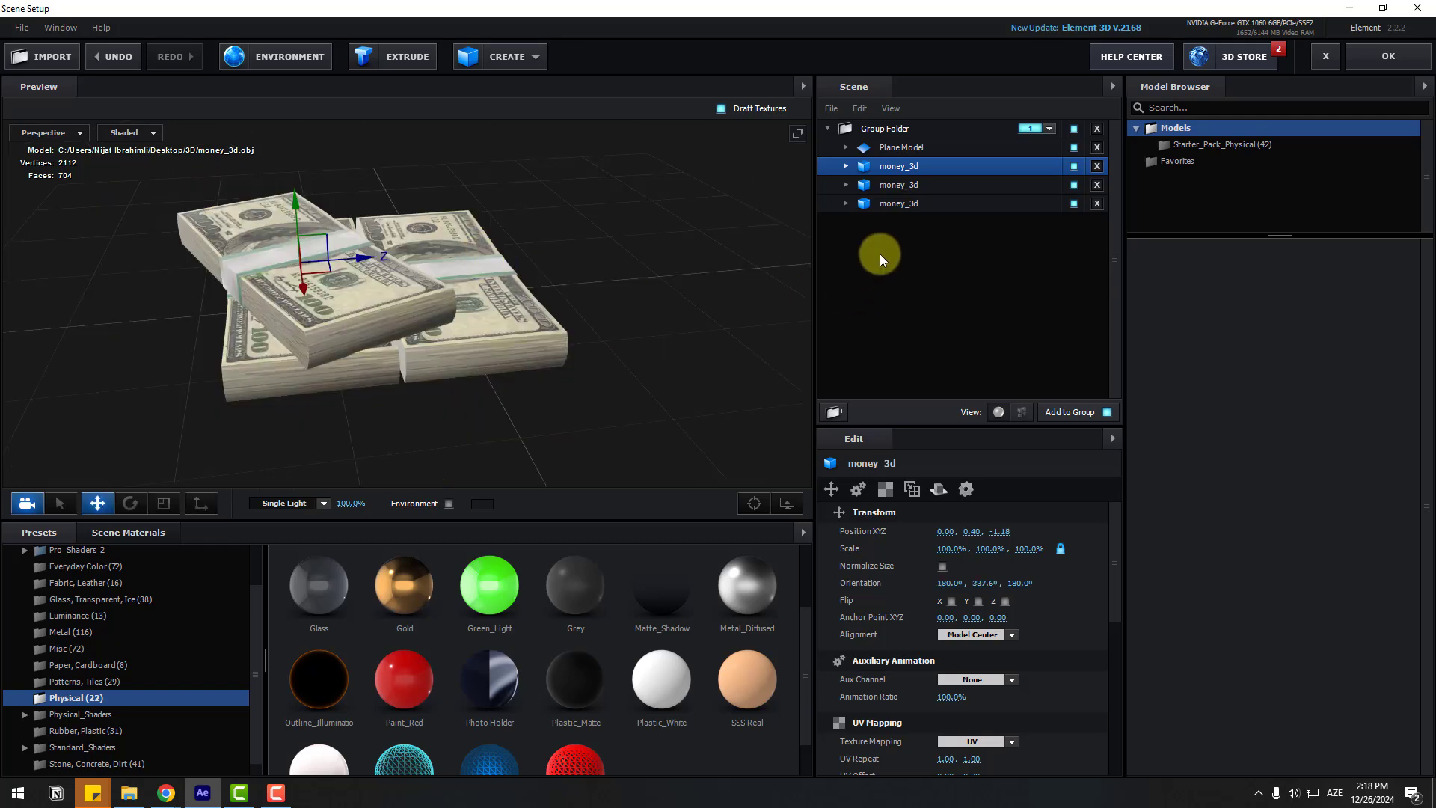
left_click(882, 205)
left_click_drag(487, 276, 317, 217)
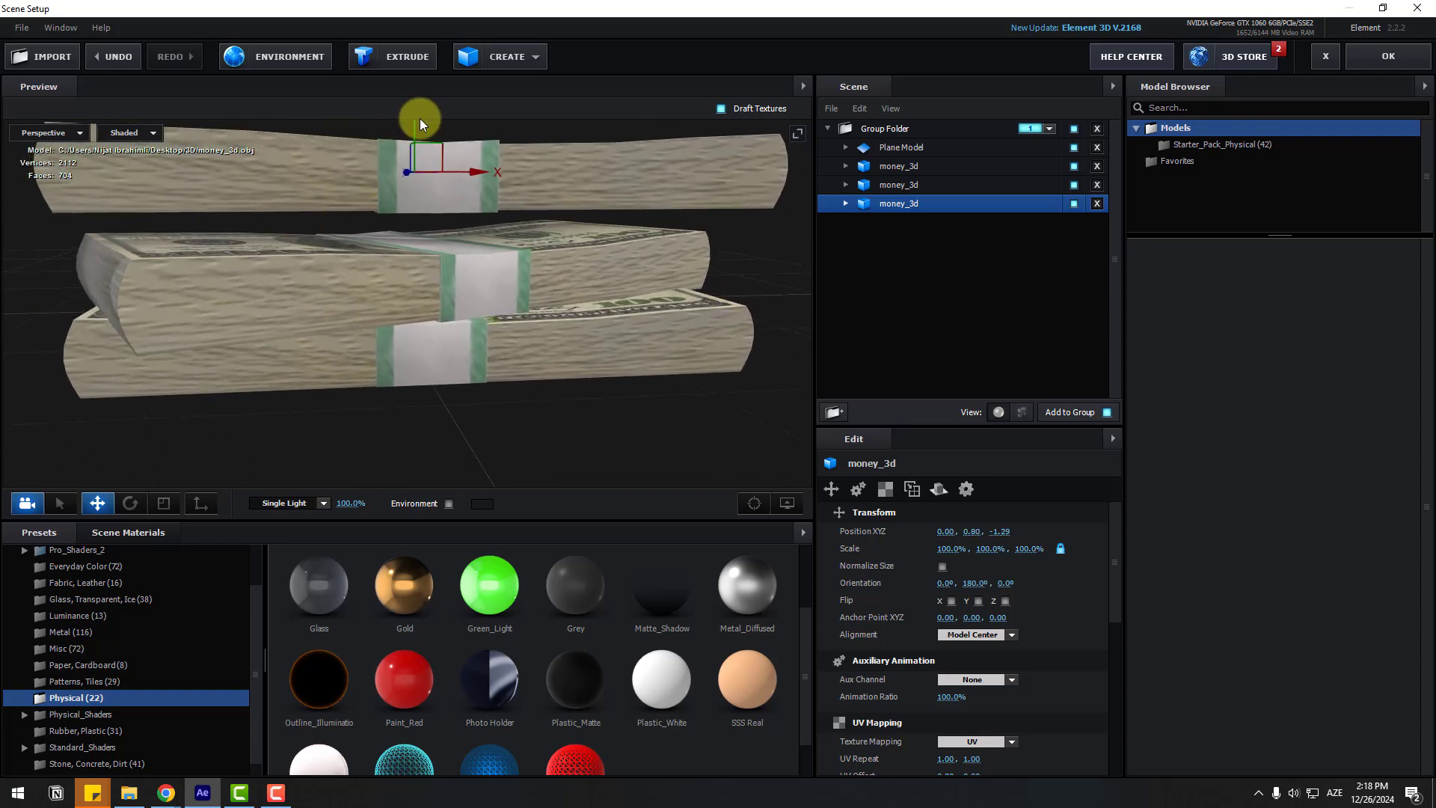
left_click_drag(419, 122, 415, 155)
scroll(464, 313, "down", 3)
left_click_drag(464, 312, 544, 411)
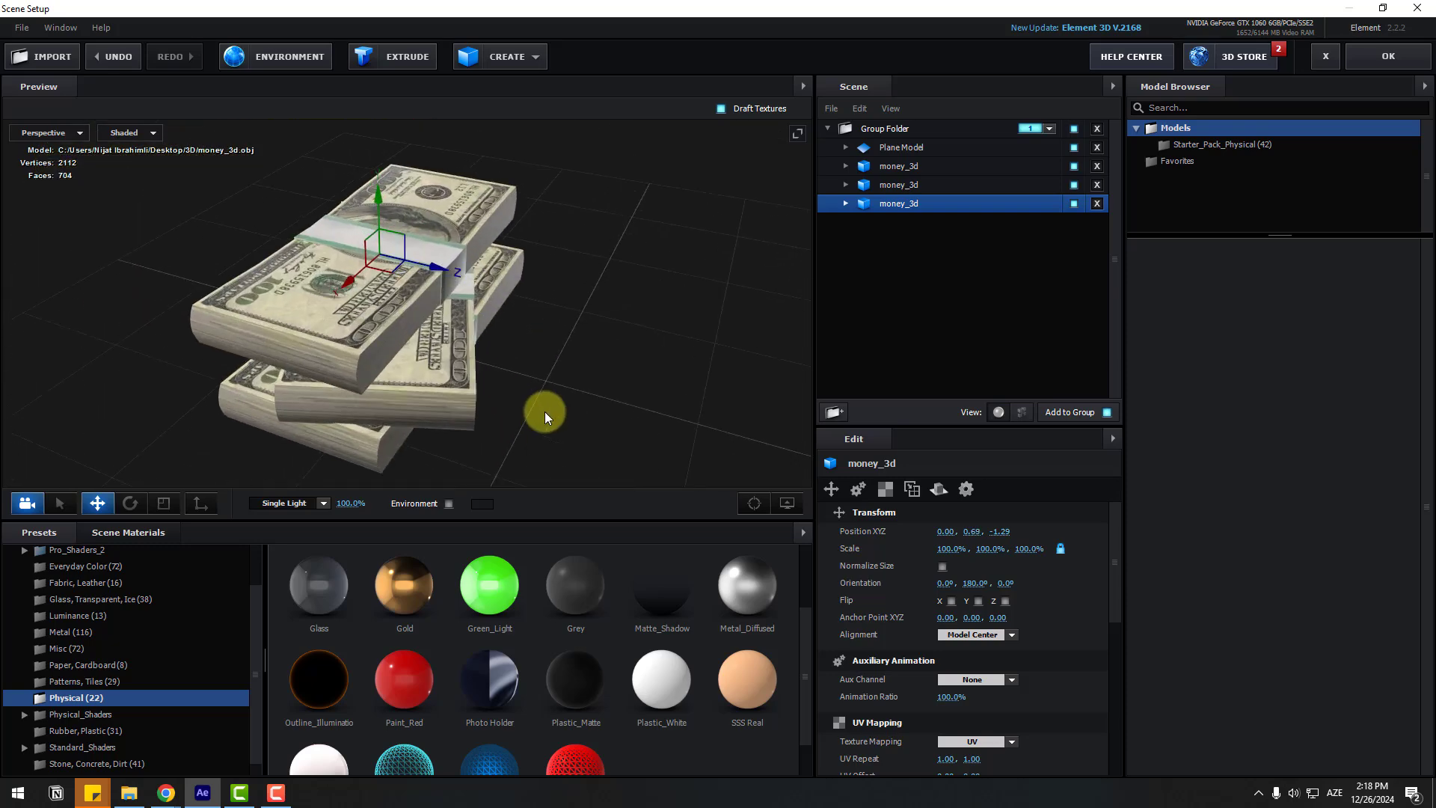
Step: Enable environment lighting in the preview and try the BackLight_2K_22 environment
left_click(449, 504)
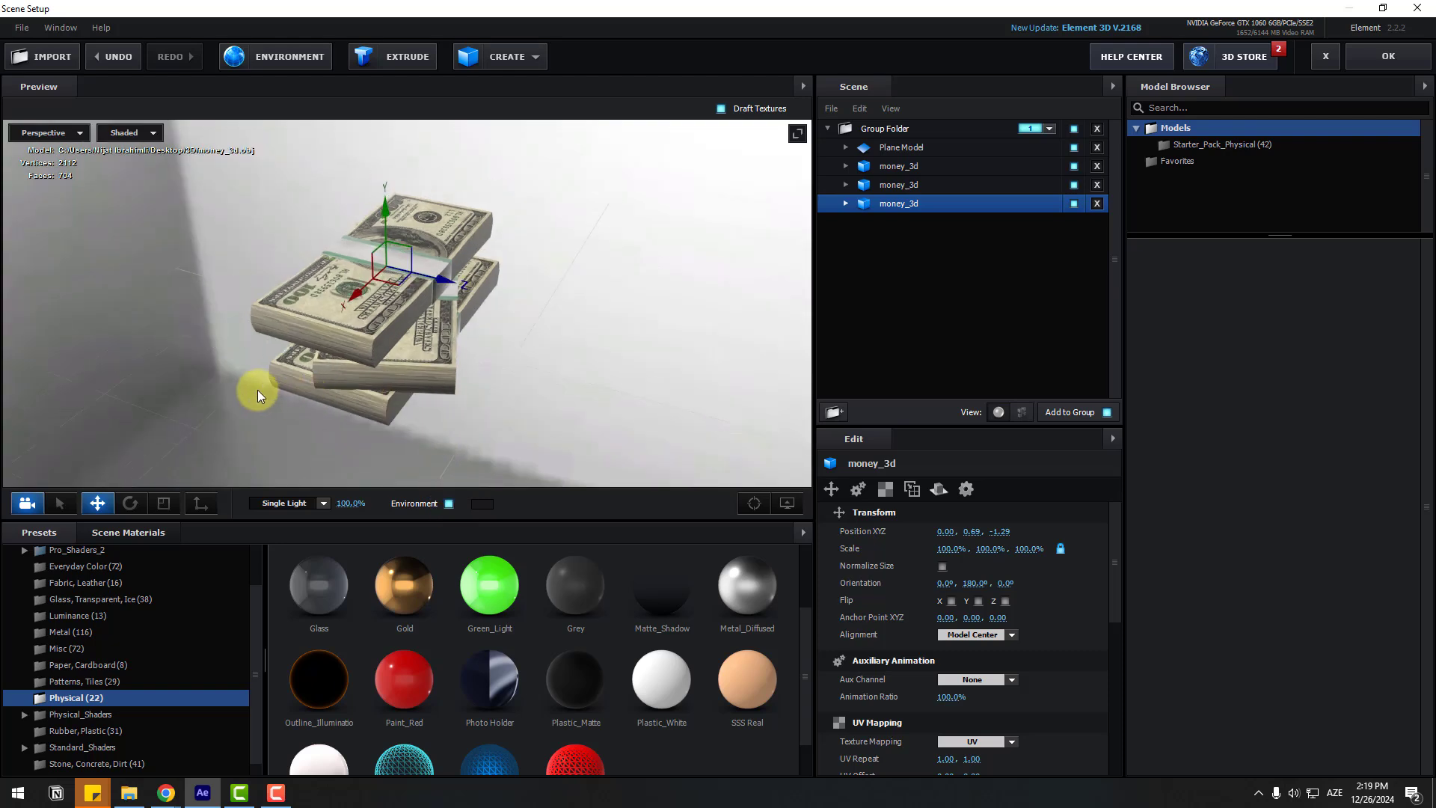
left_click_drag(258, 389, 331, 377)
scroll(111, 573, "up", 2)
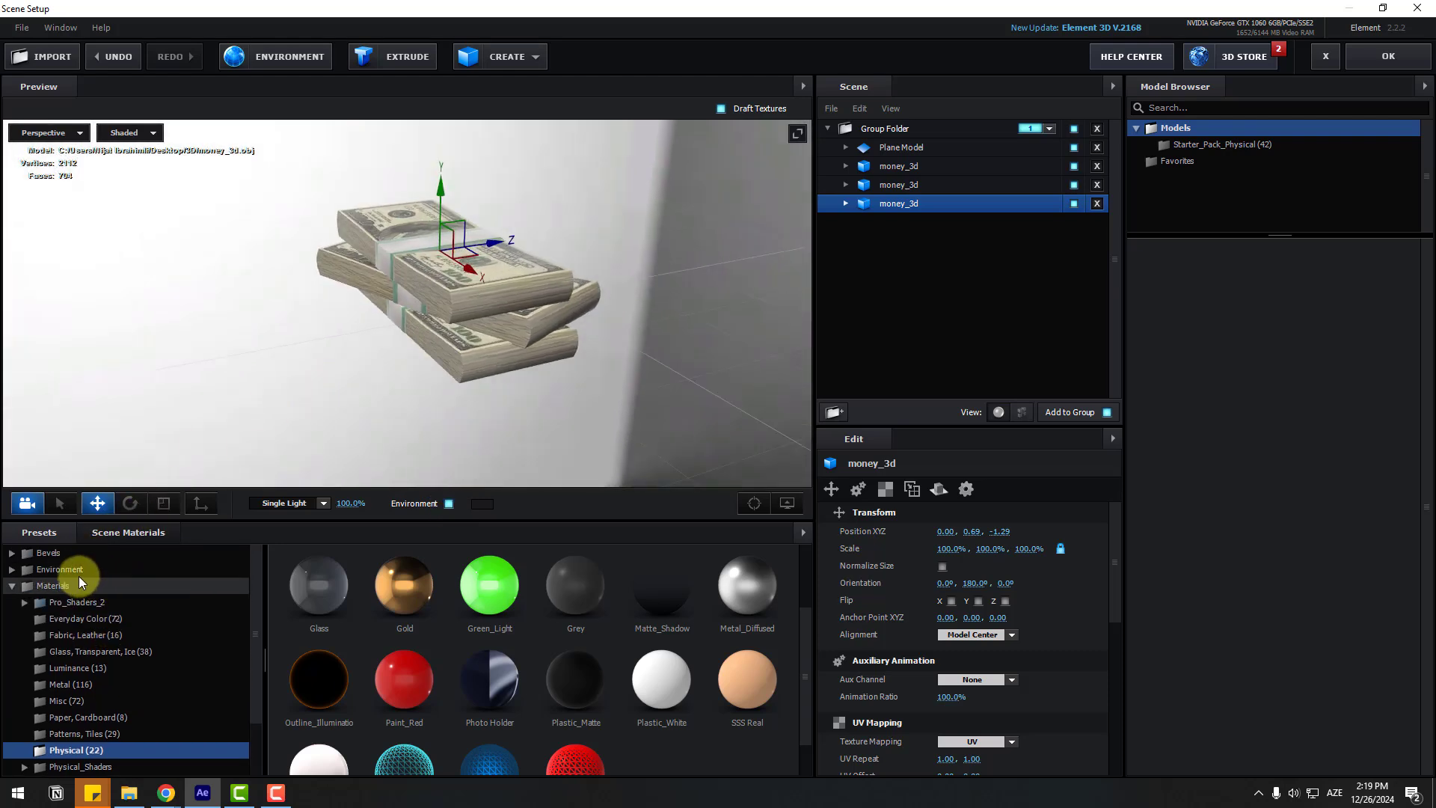
left_click(75, 571)
left_click(77, 588)
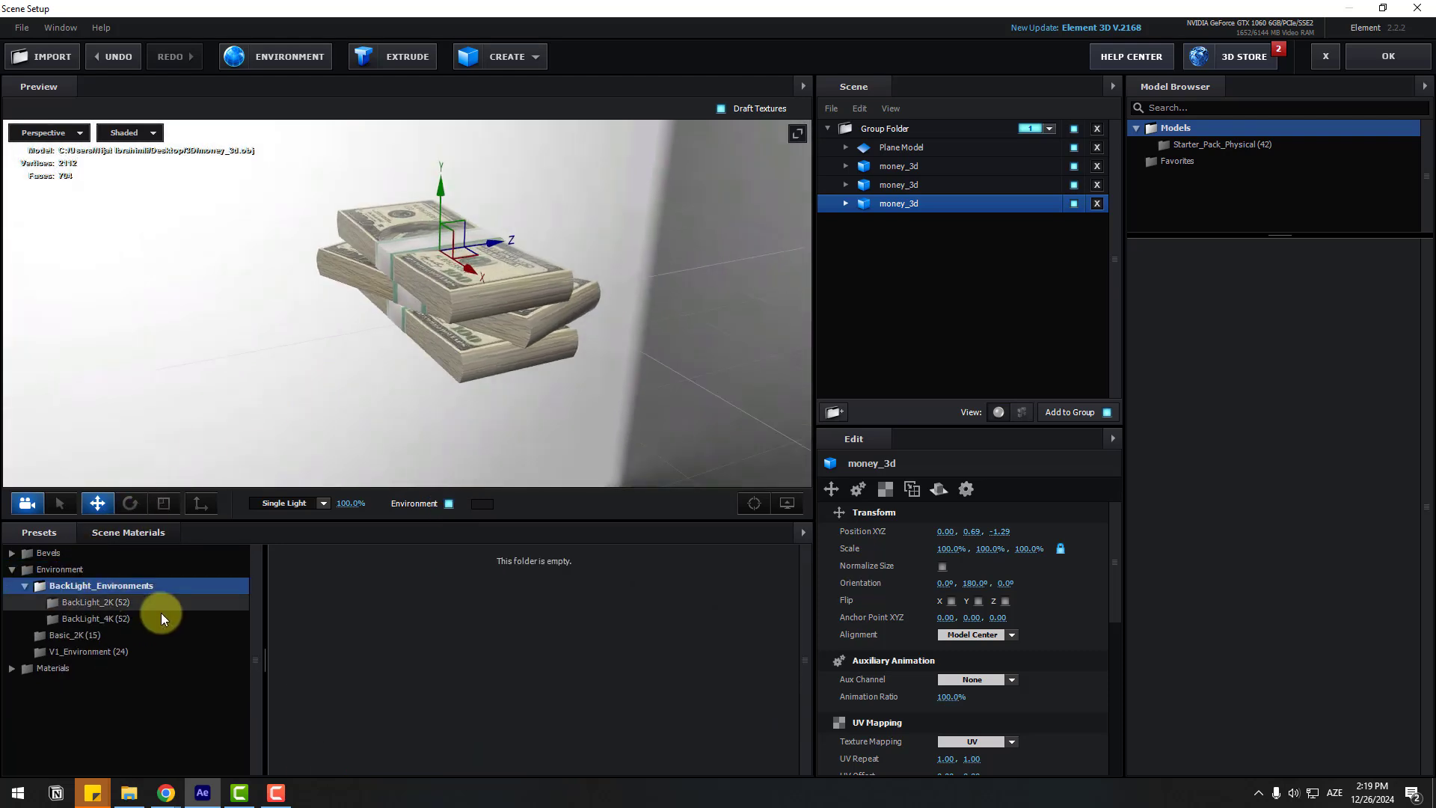
left_click(99, 603)
scroll(565, 643, "down", 3)
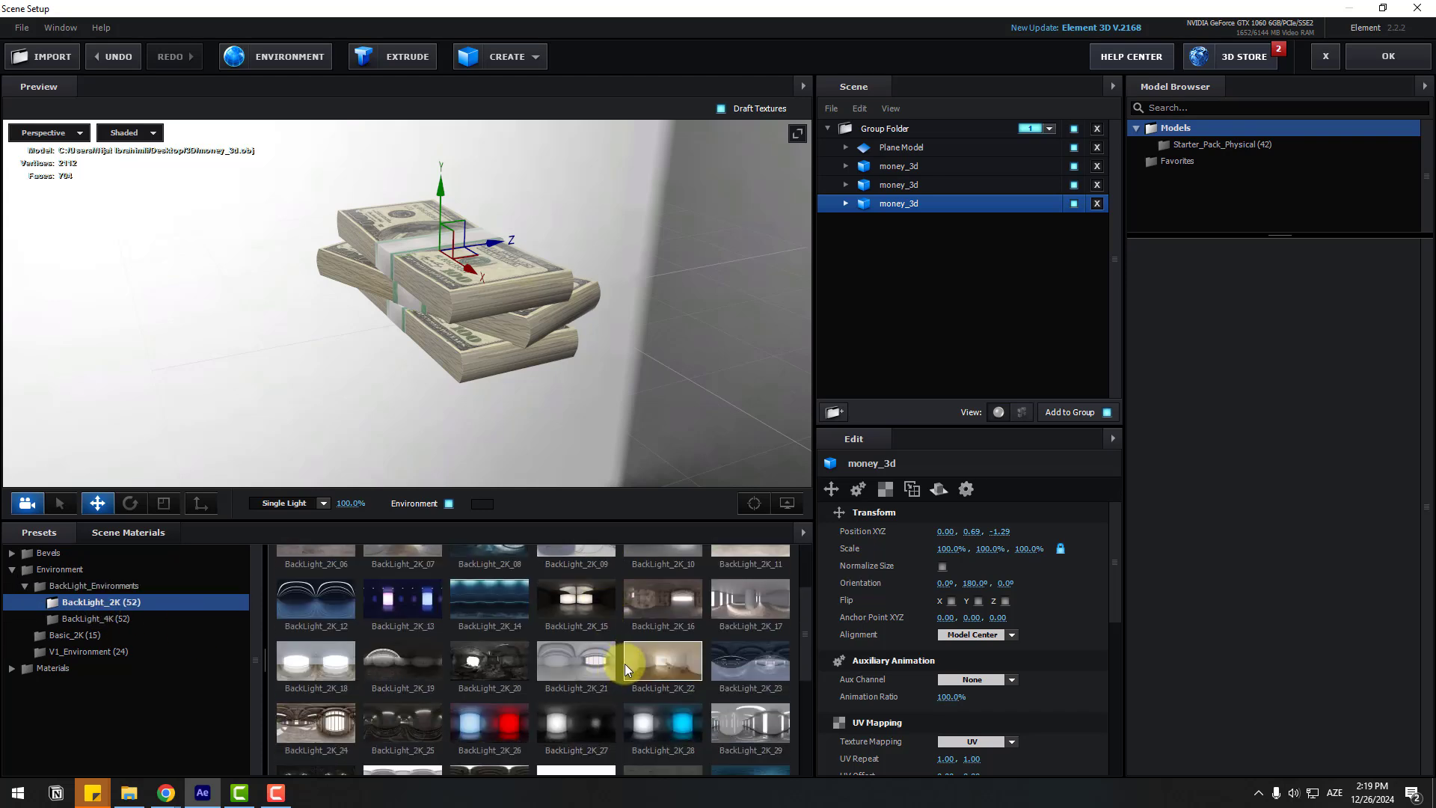
left_click(306, 661)
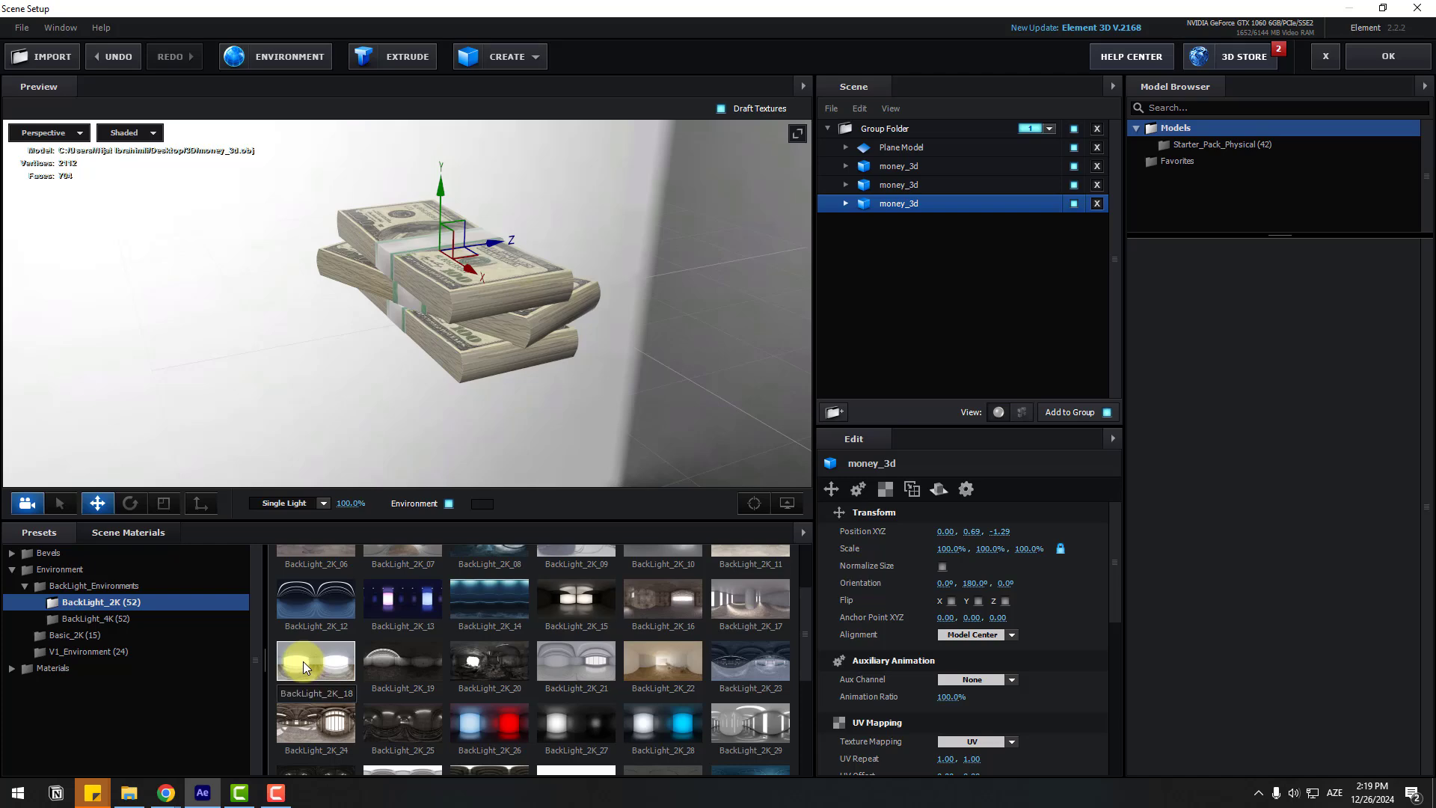
Step: Switch to the grey BackLight_2K_17 studio environment and apply the scene setup
left_click_drag(491, 284, 357, 325)
left_click(649, 675)
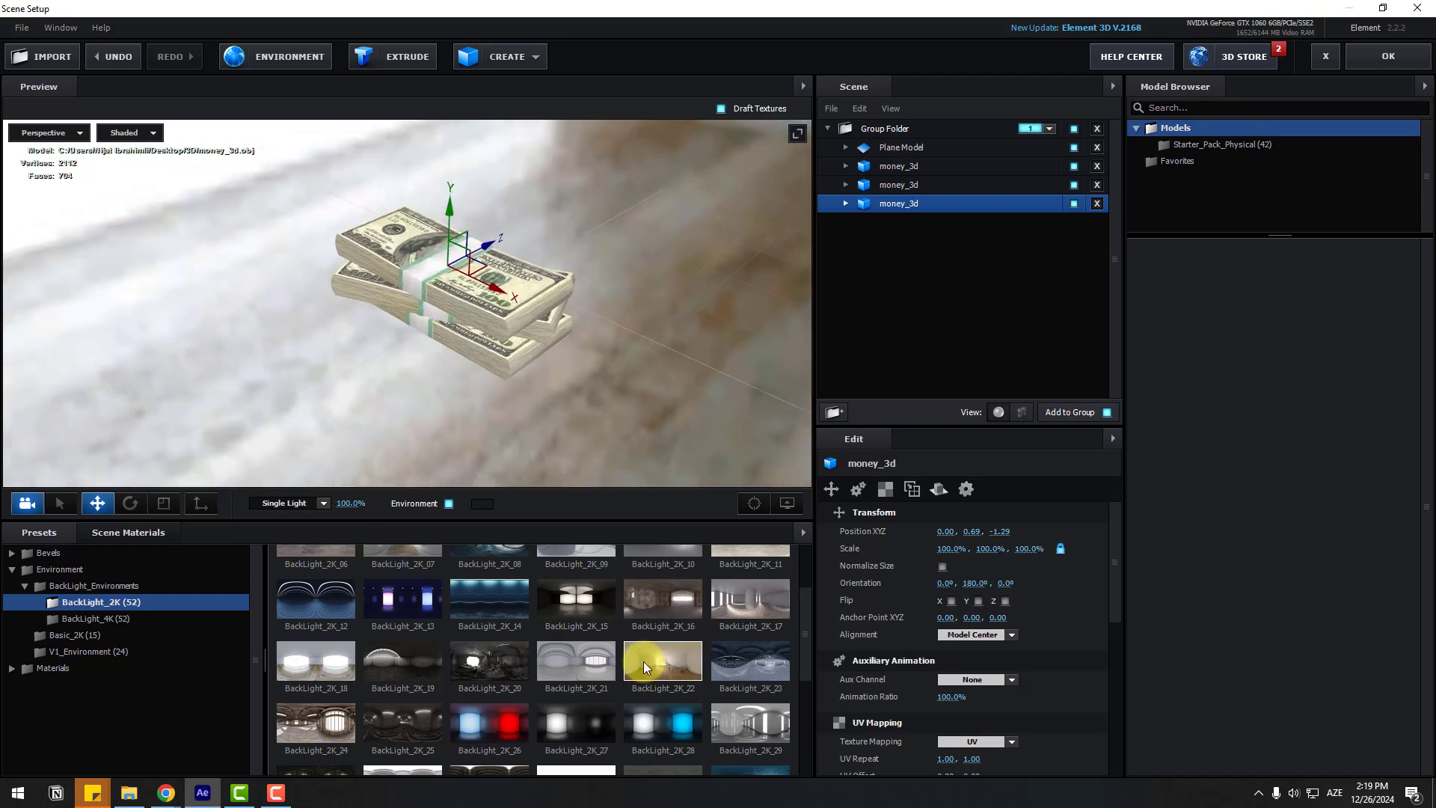
left_click_drag(498, 347, 353, 382)
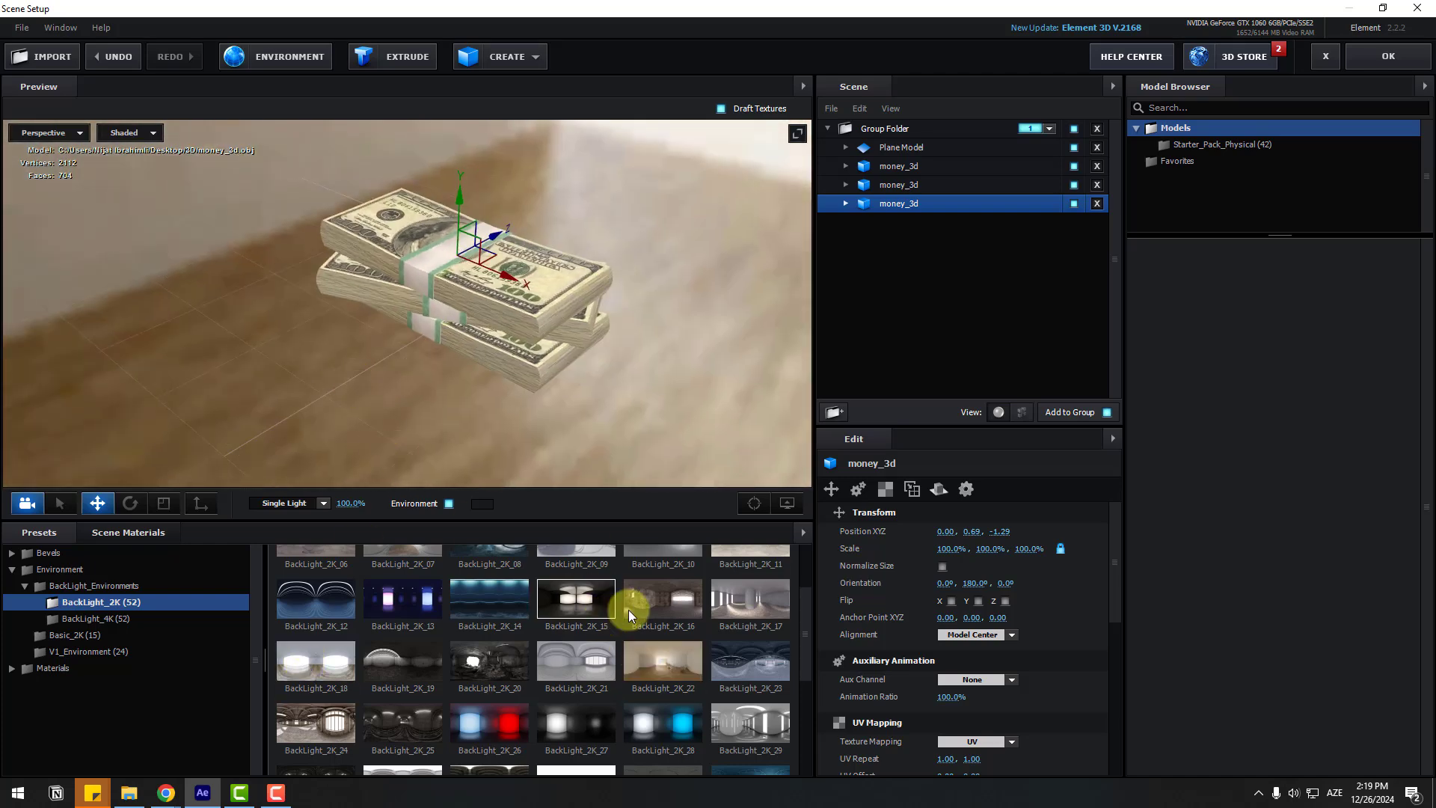
left_click(724, 600)
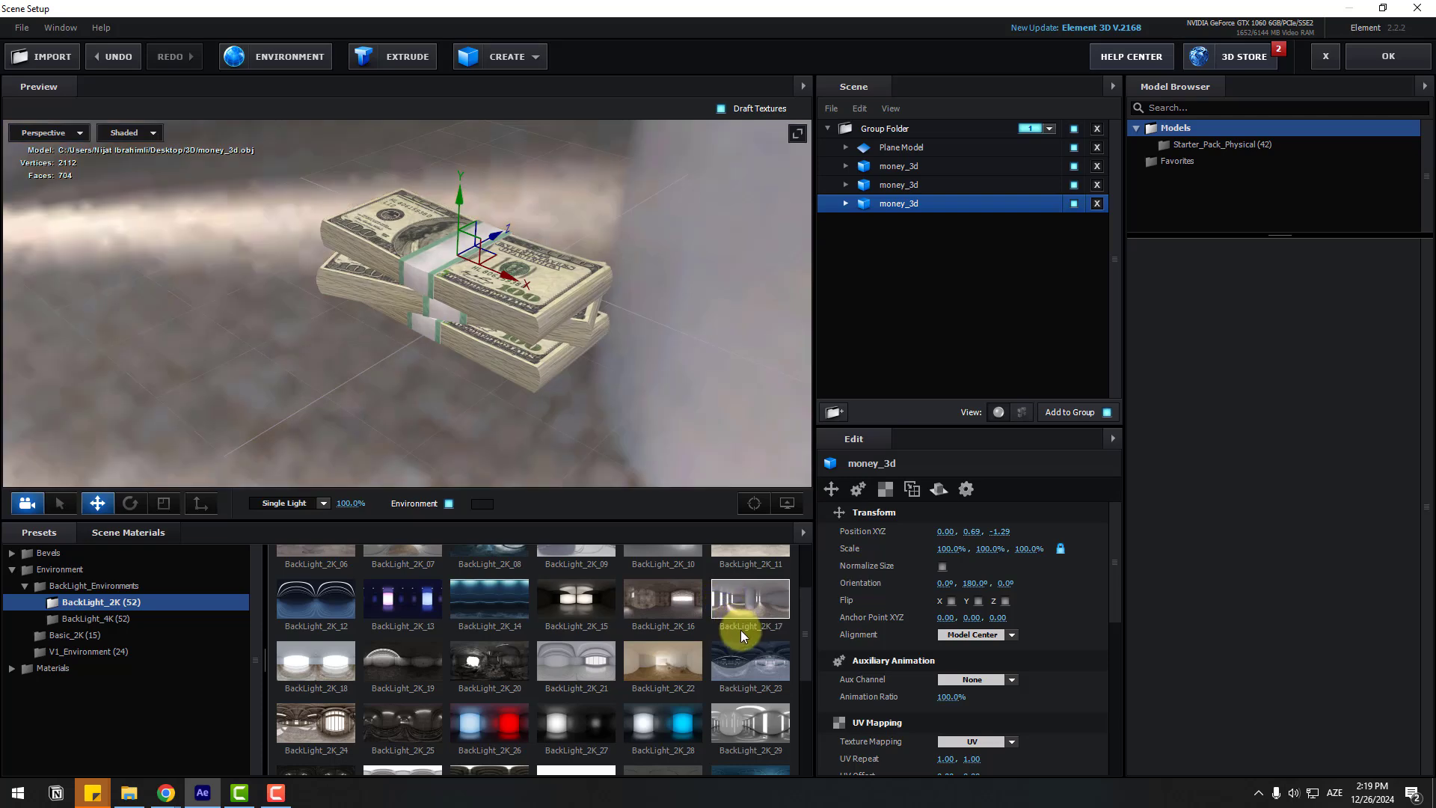
left_click(1387, 56)
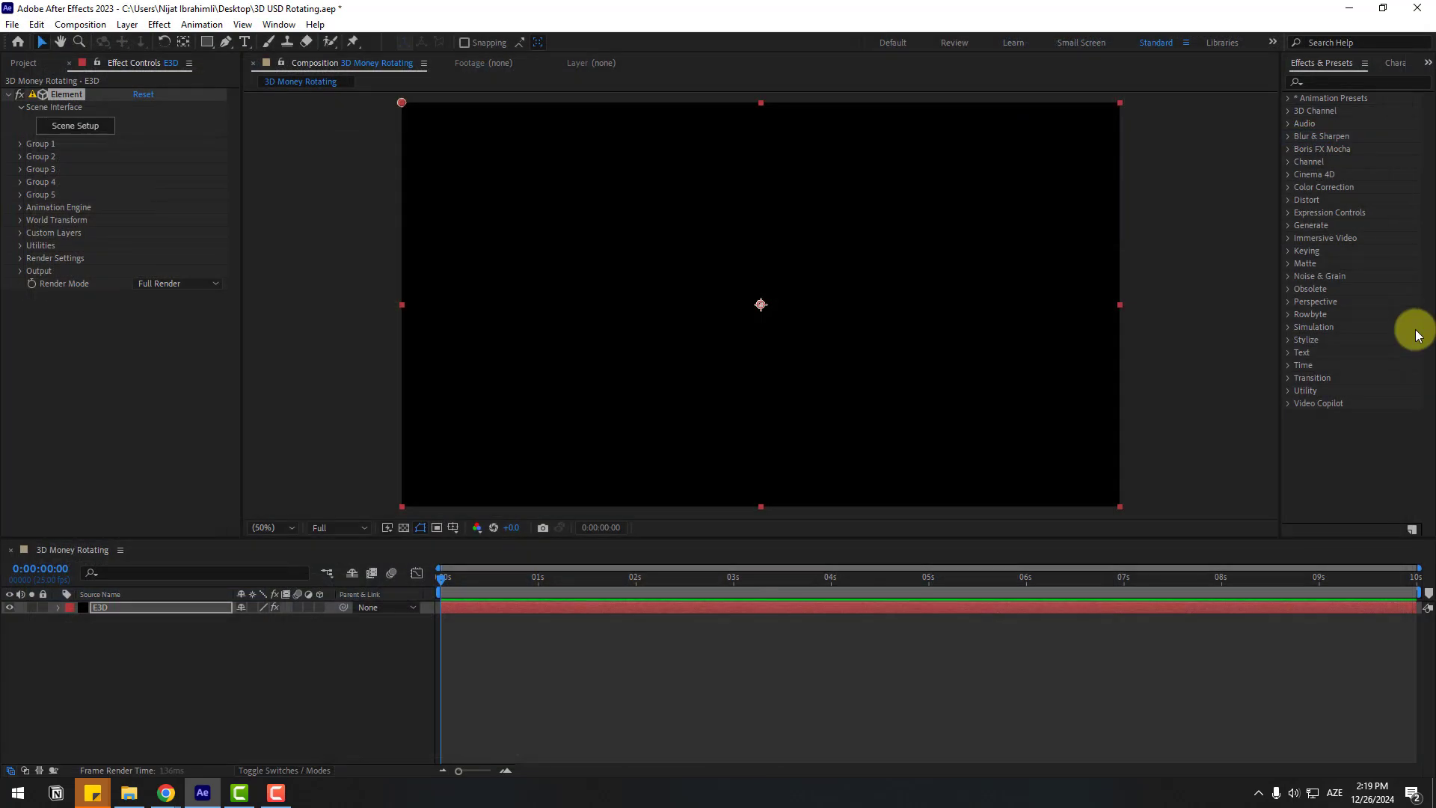
Step: Add a new Camera 1 layer to the composition with default settings
right_click(118, 656)
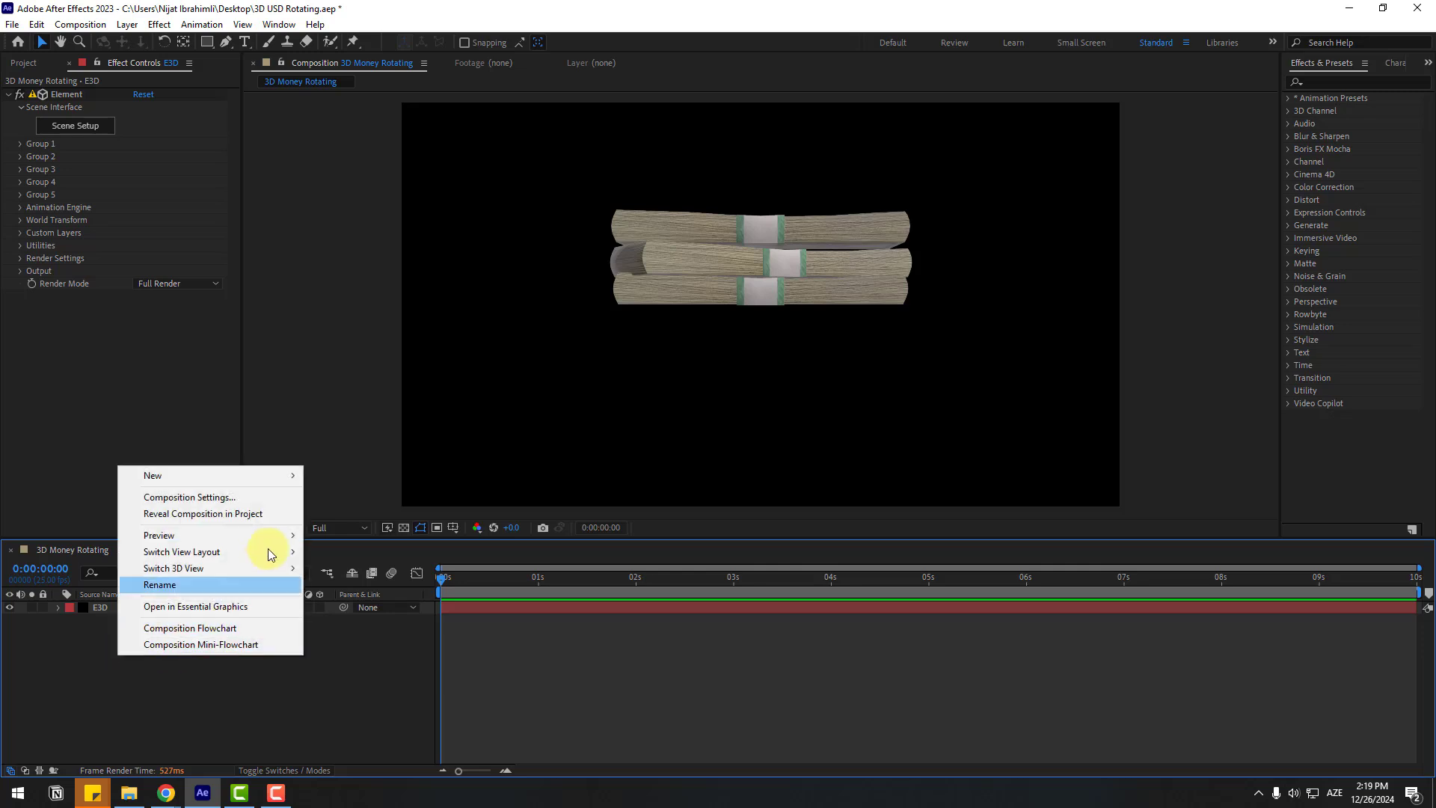
mouse_move(250, 477)
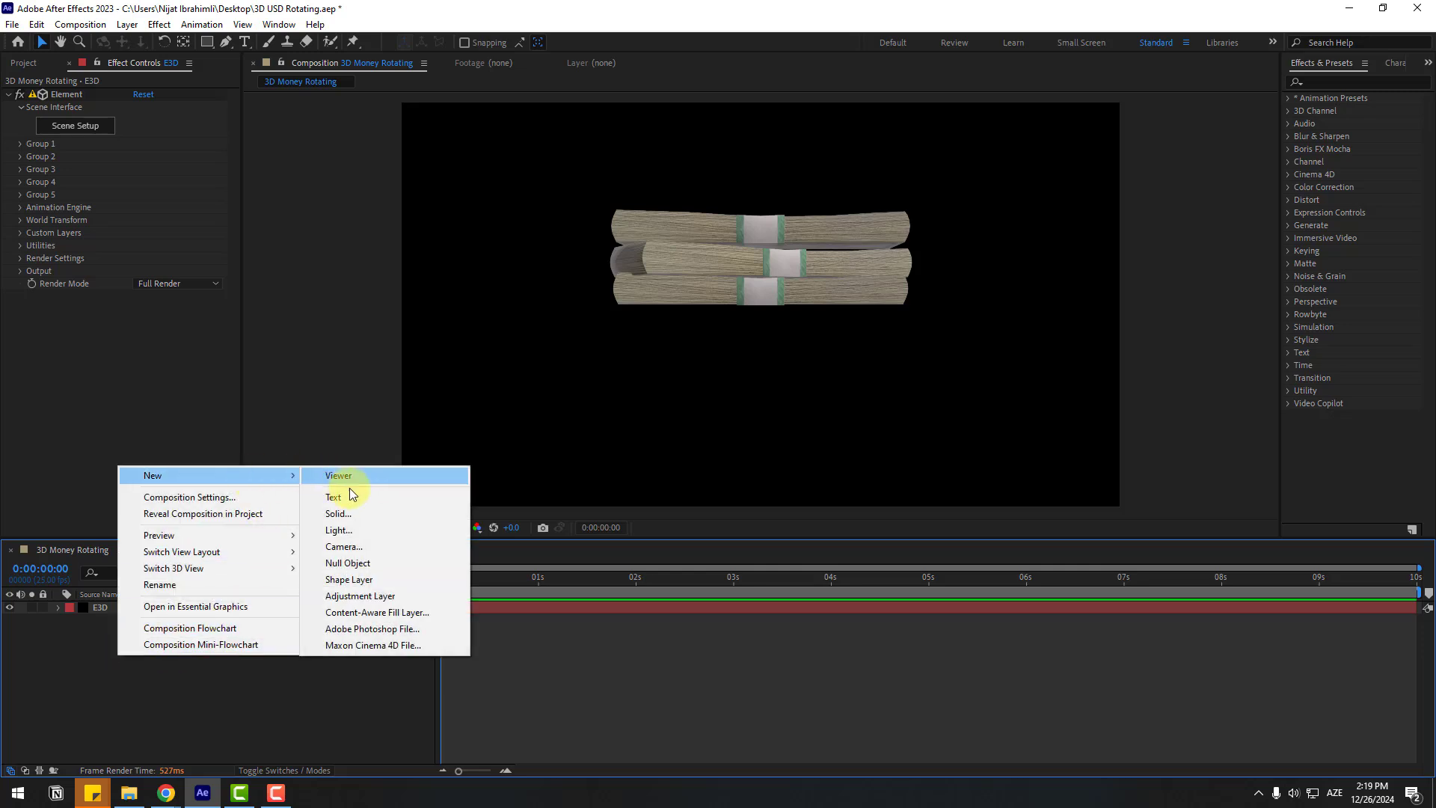
left_click(344, 547)
left_click(860, 558)
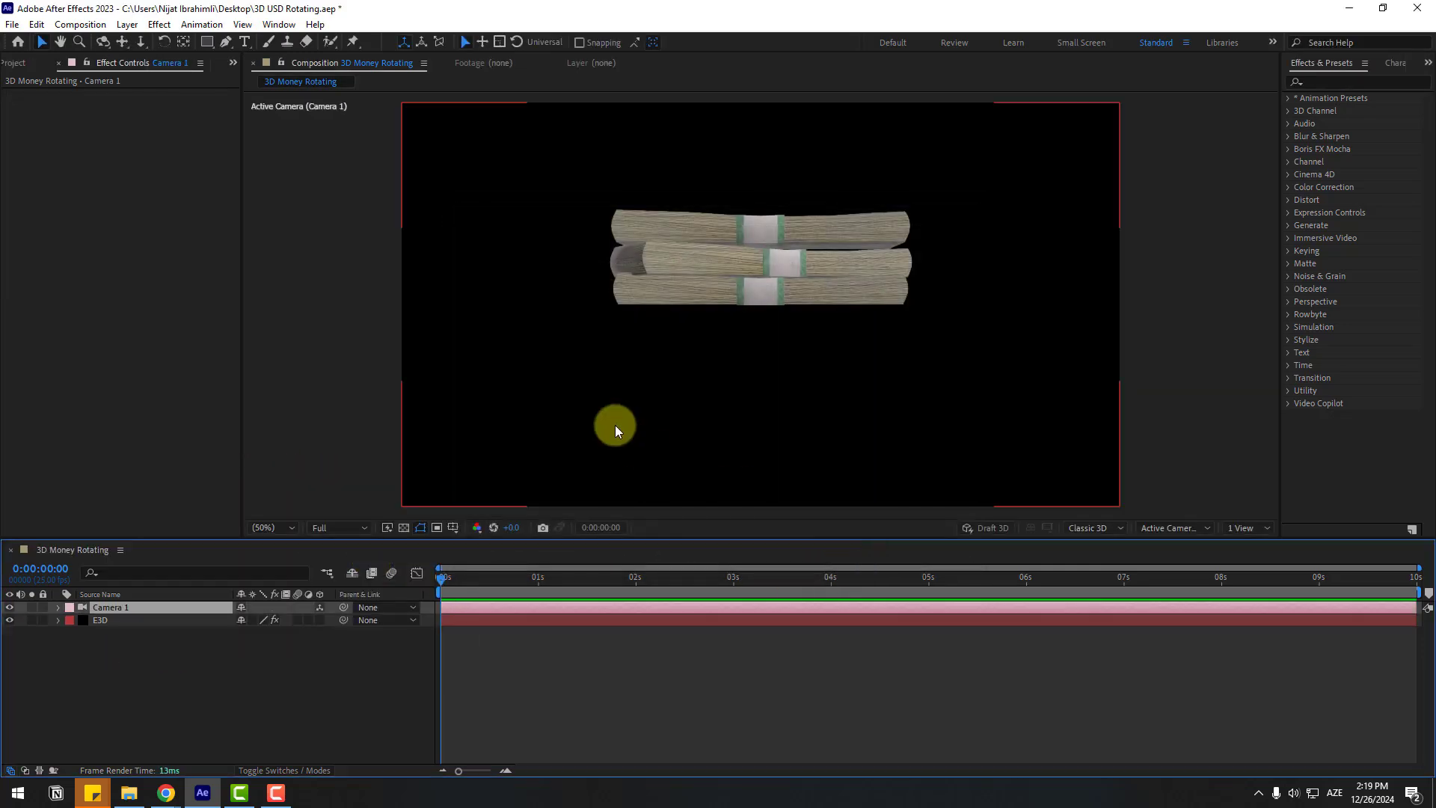
Step: Orbit Camera 1 to look down on the money stacks from a tilted angle
key("c")
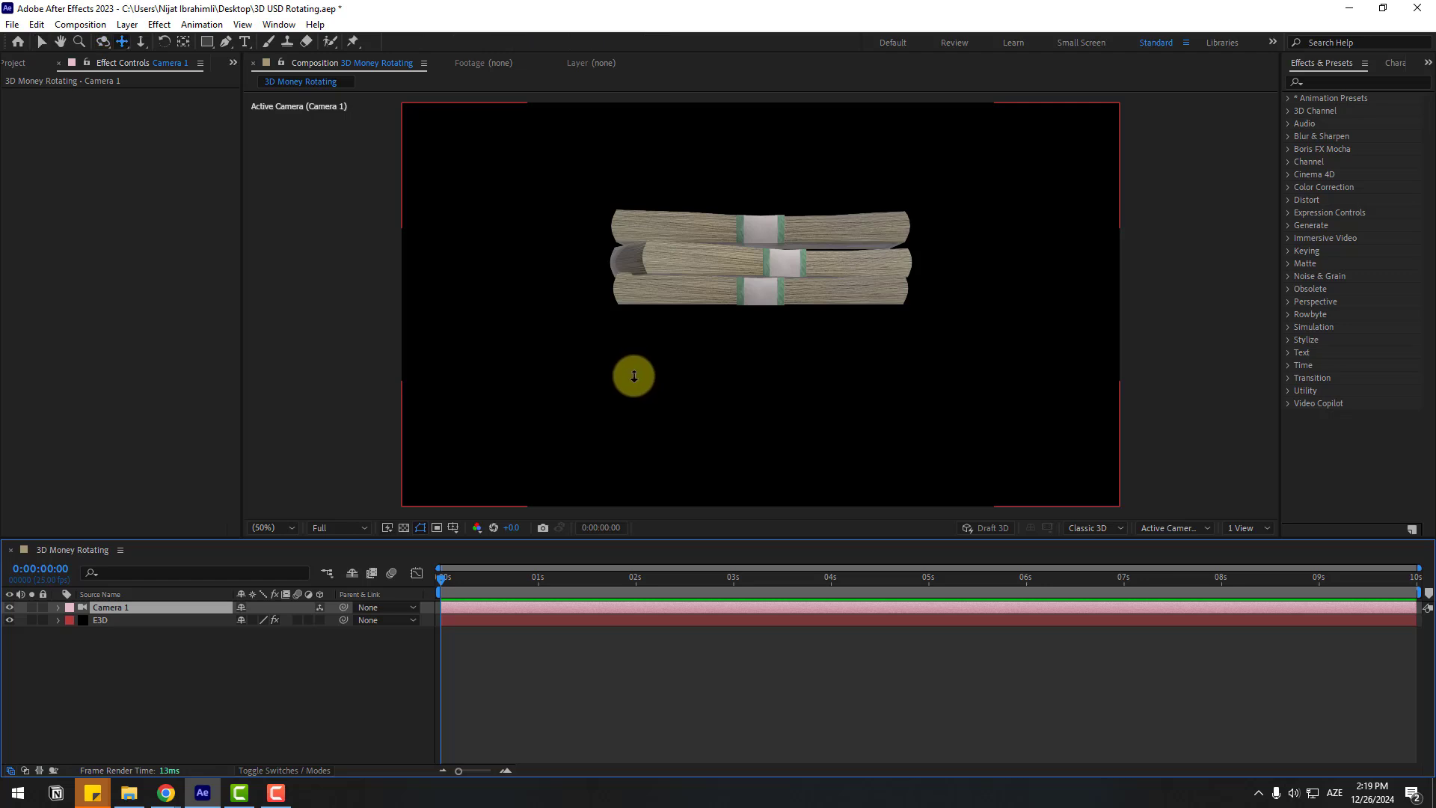
left_click(105, 49)
left_click(141, 42)
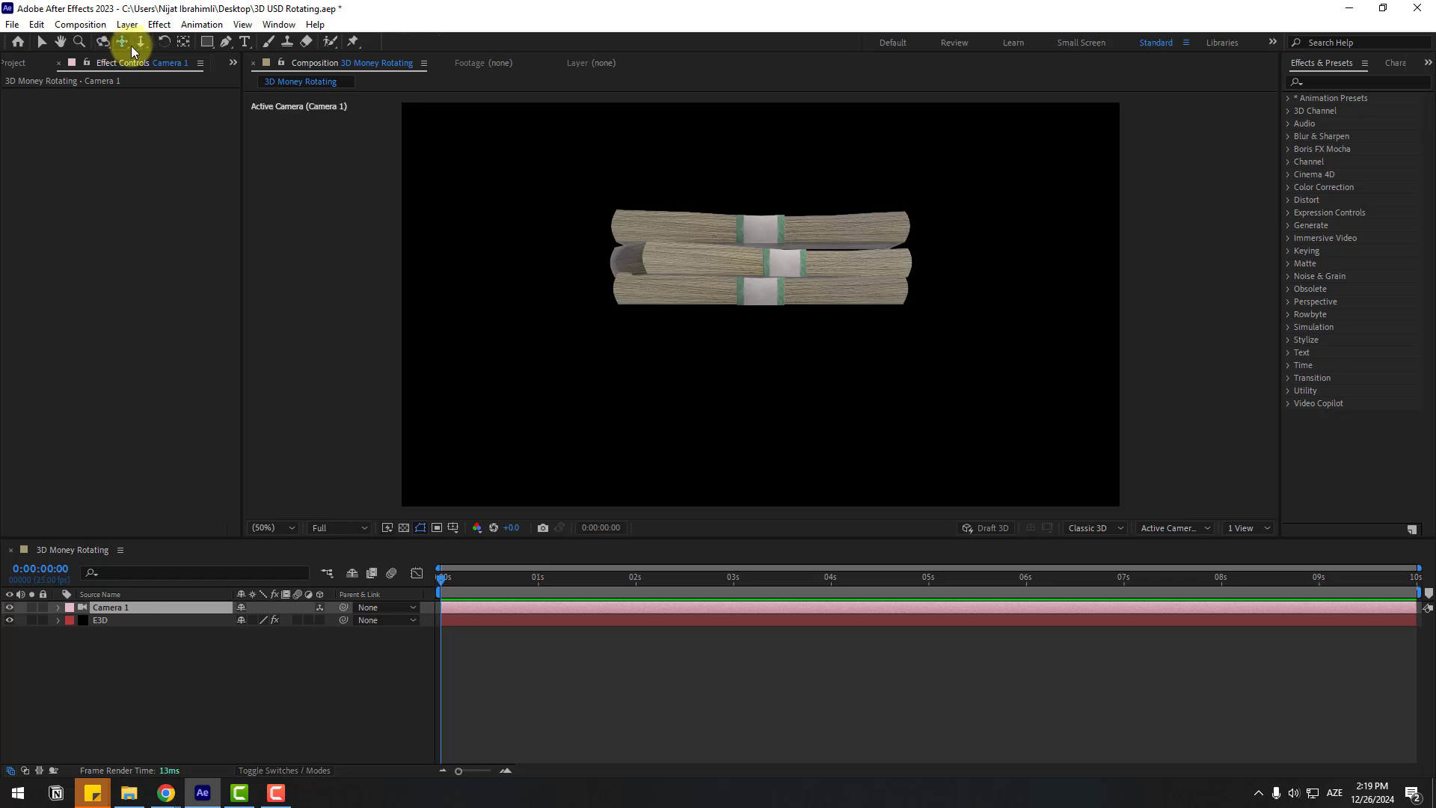
key("c")
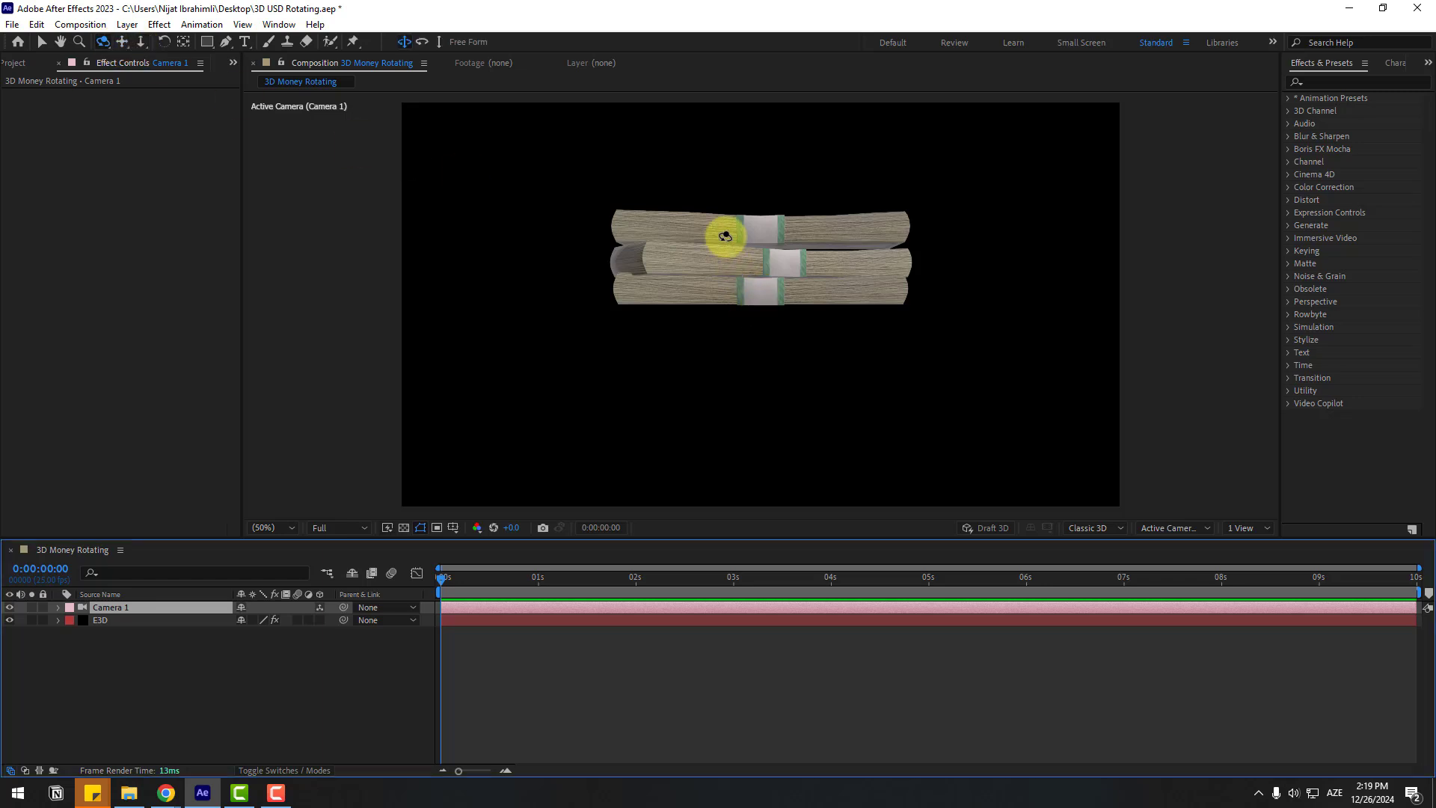
left_click_drag(729, 243, 731, 276)
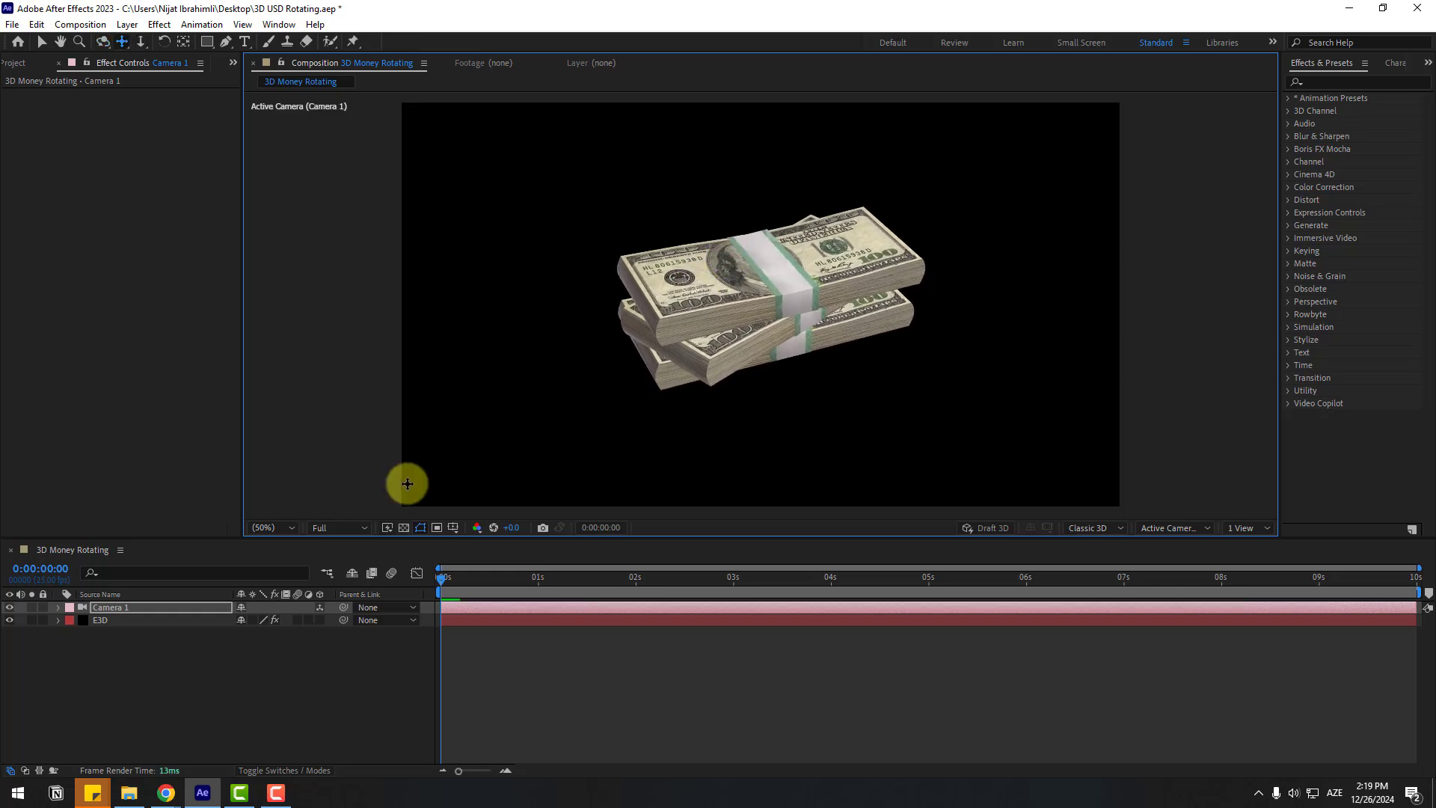
key("v")
left_click(152, 676)
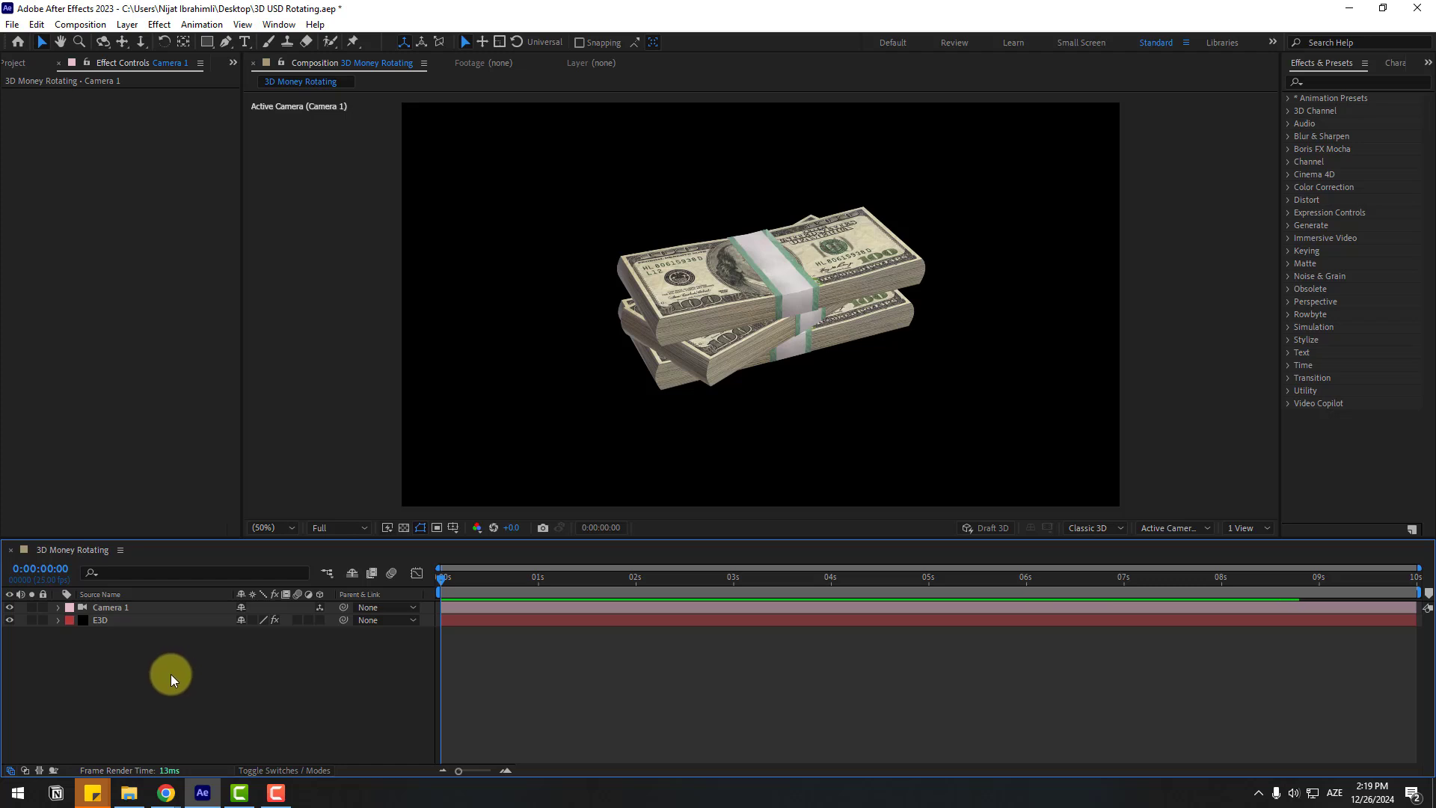
Step: Create a solid named BG and move it below the E3D layer
right_click(137, 669)
mouse_move(291, 487)
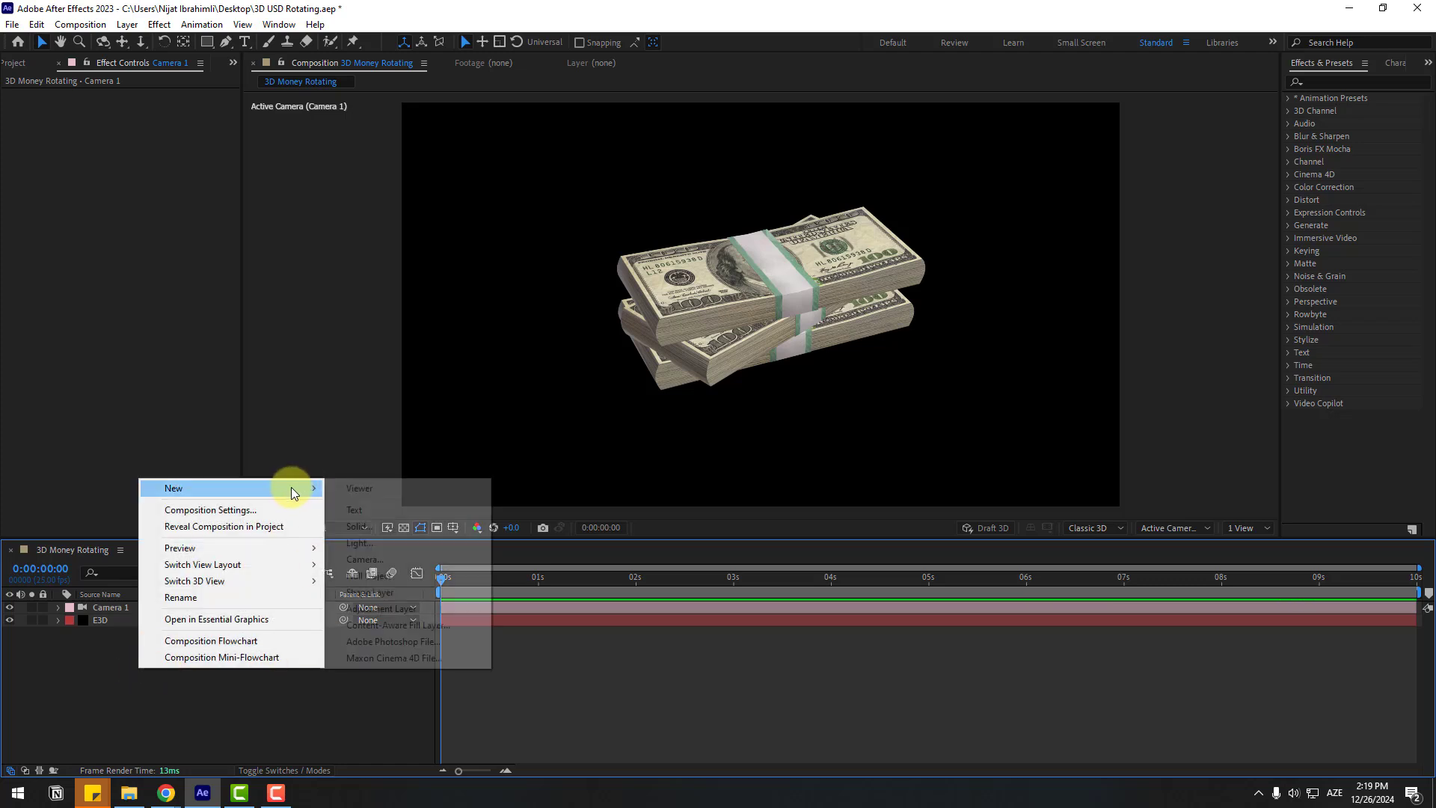
left_click(387, 526)
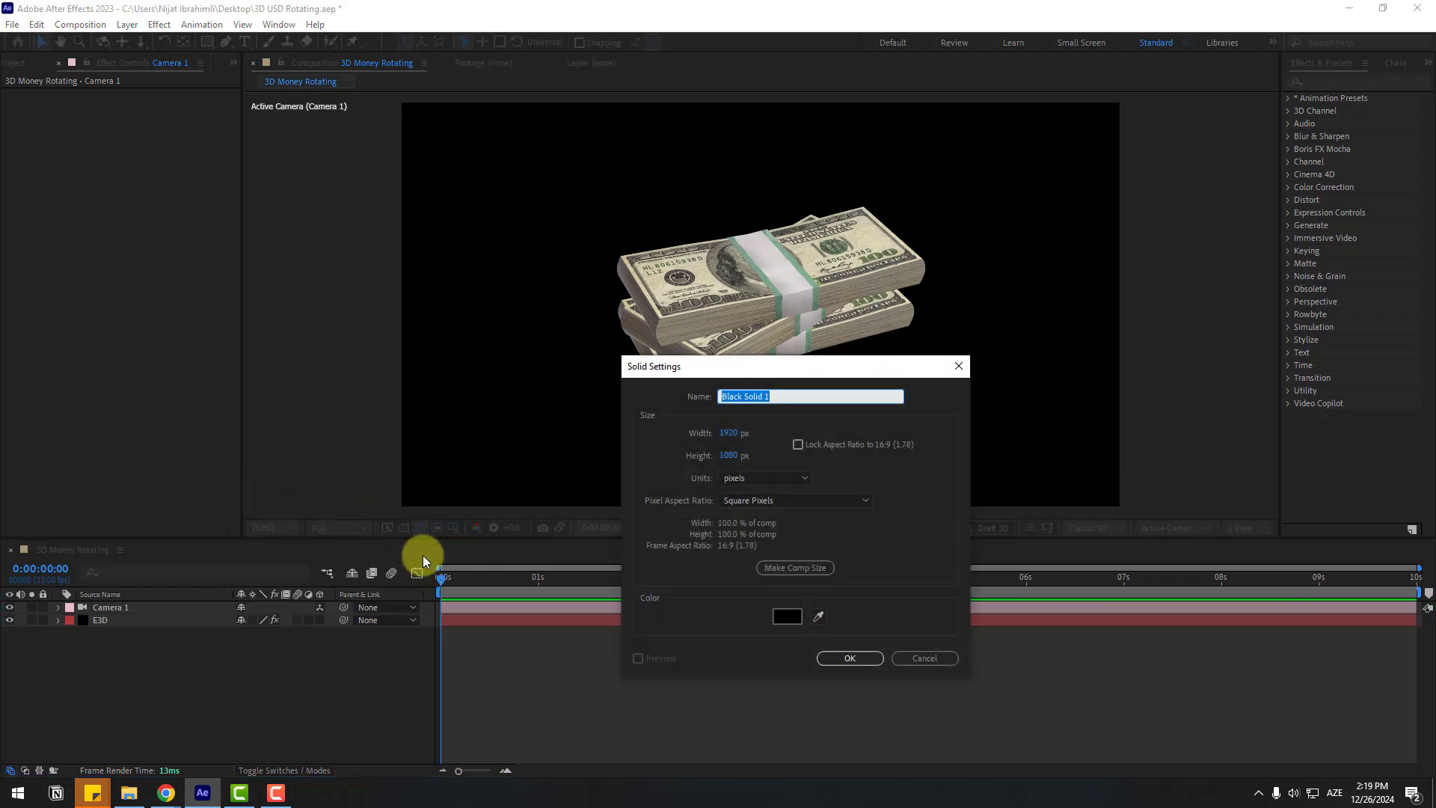
left_click(822, 657)
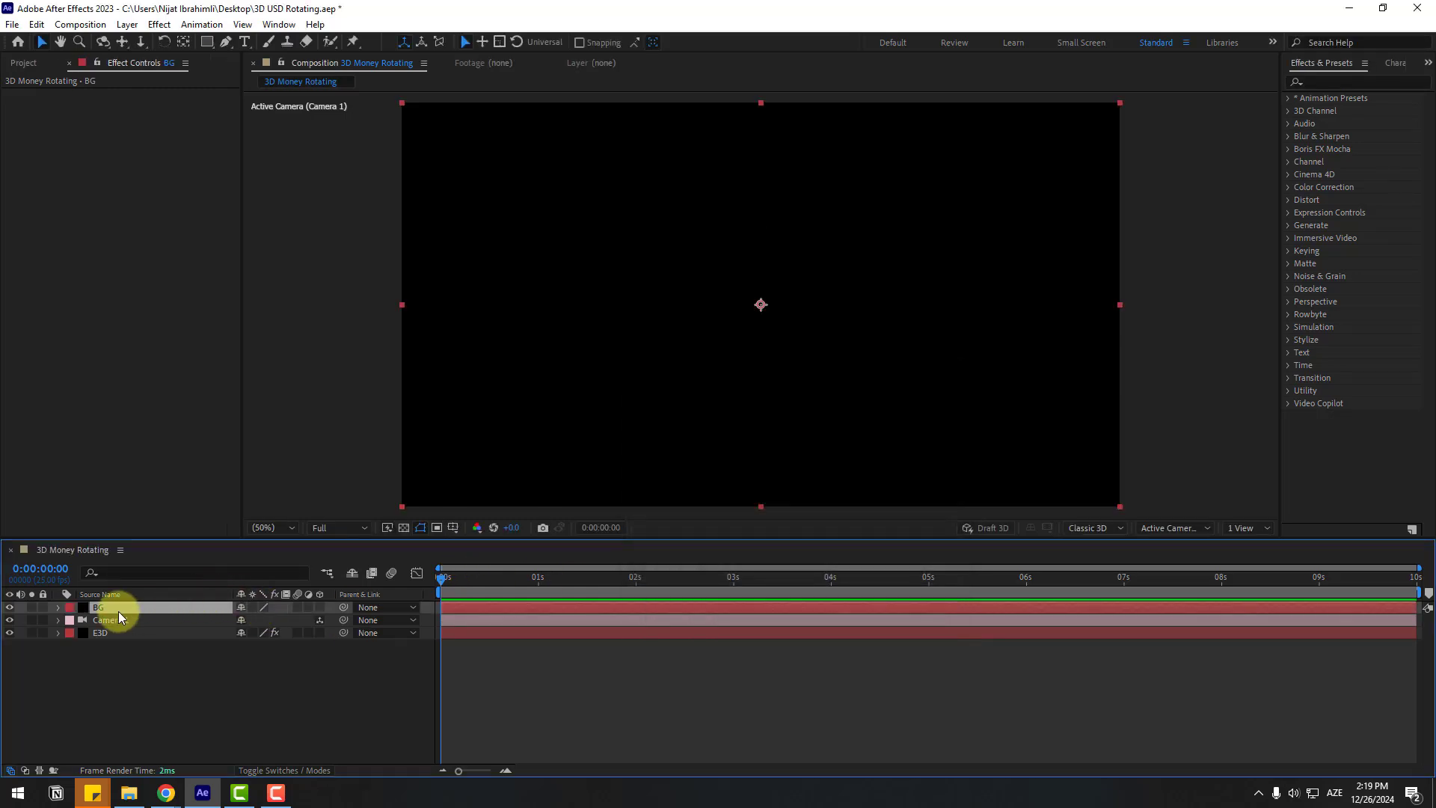
left_click_drag(101, 612, 128, 645)
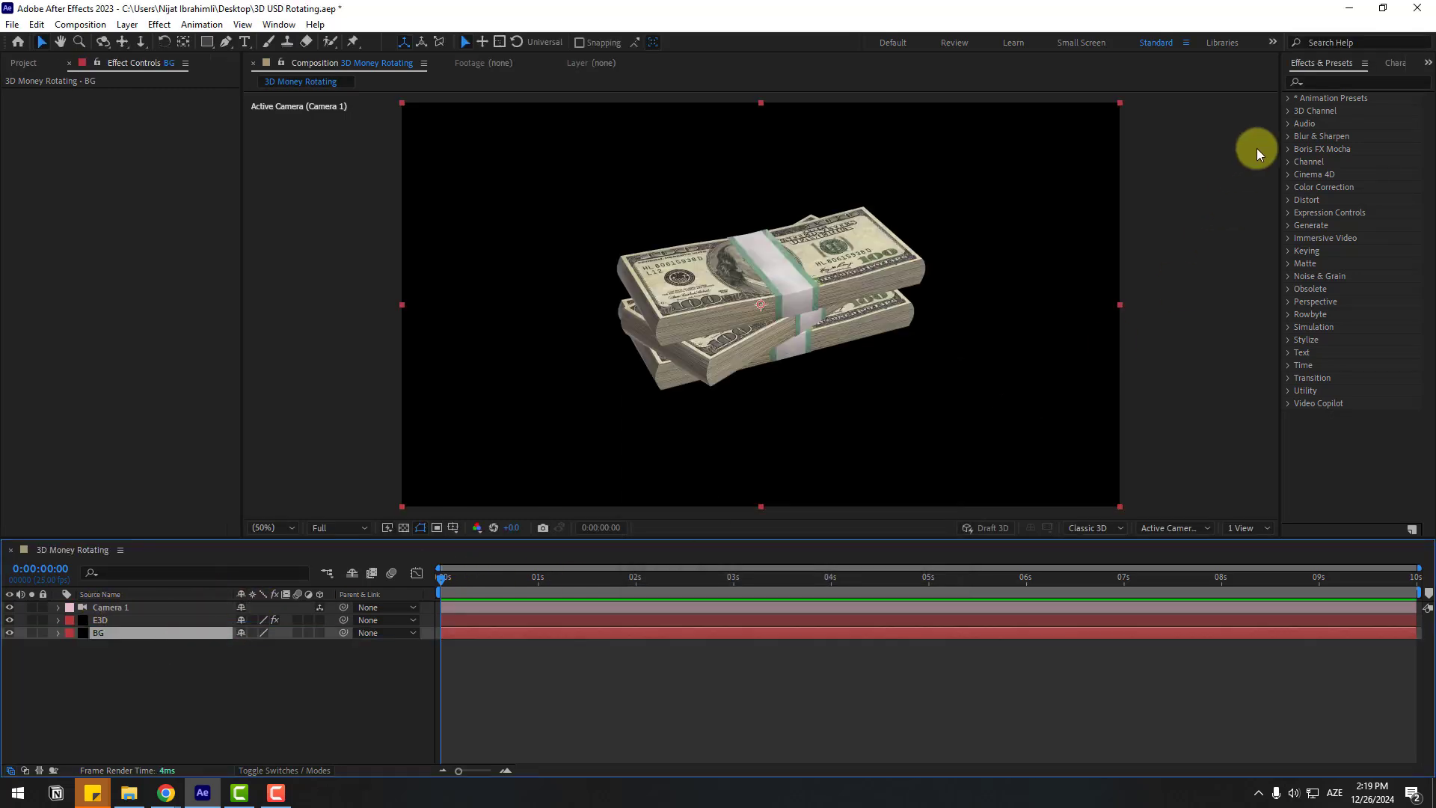
Step: Apply a Fill effect to BG with the near-white colour F6F6F6
left_click(1327, 83)
type("fill")
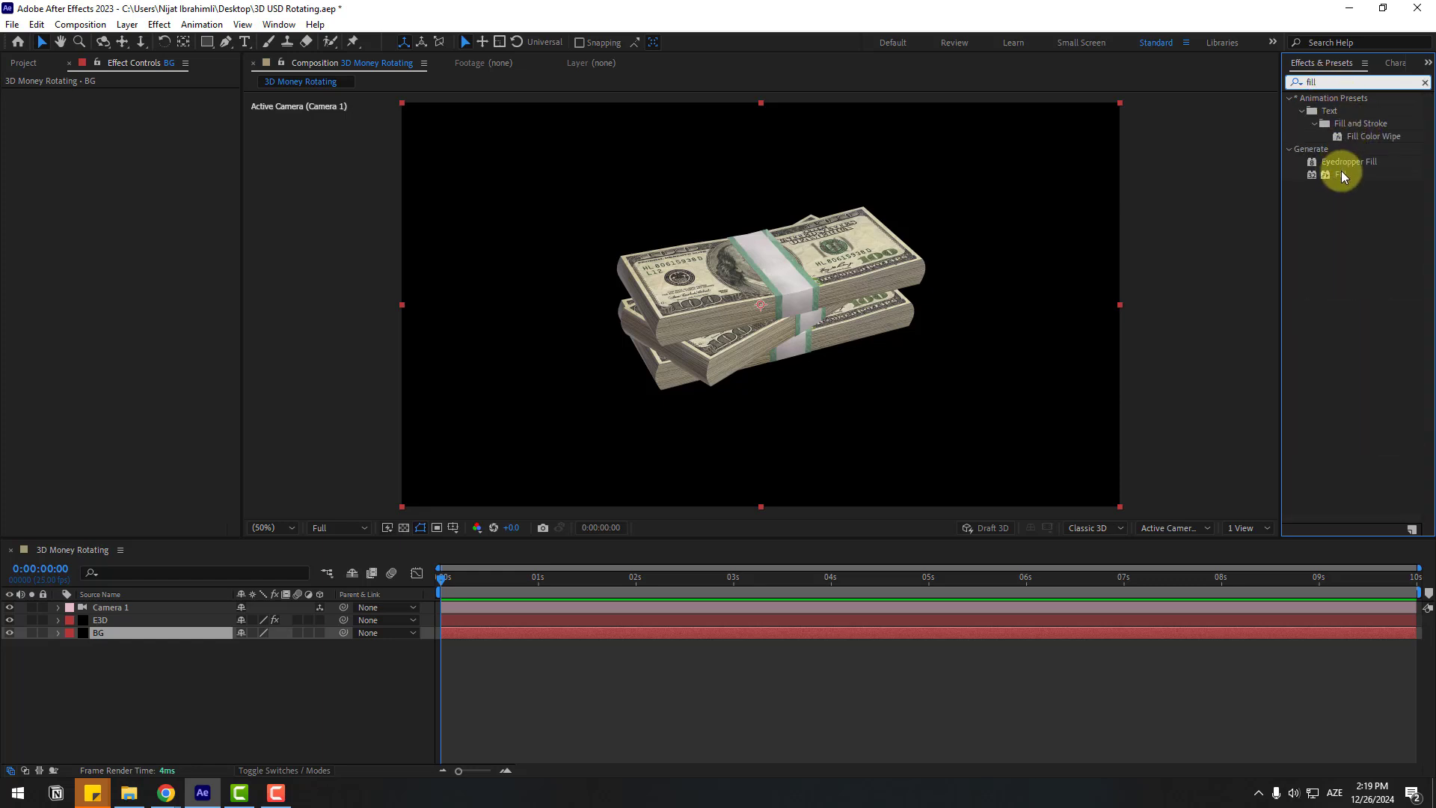
left_click_drag(1343, 176, 99, 642)
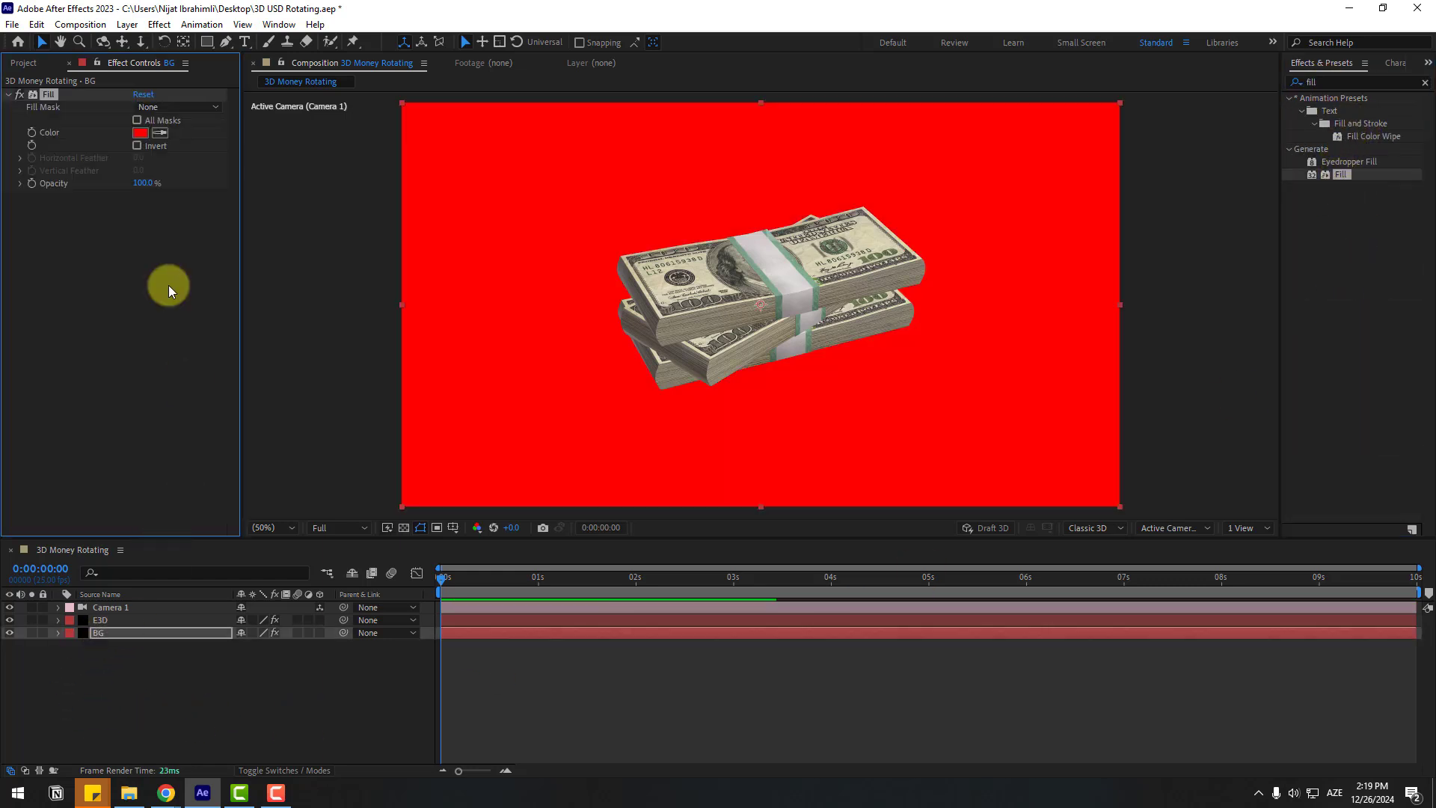
left_click(140, 132)
left_click_drag(358, 504, 315, 486)
left_click(644, 484)
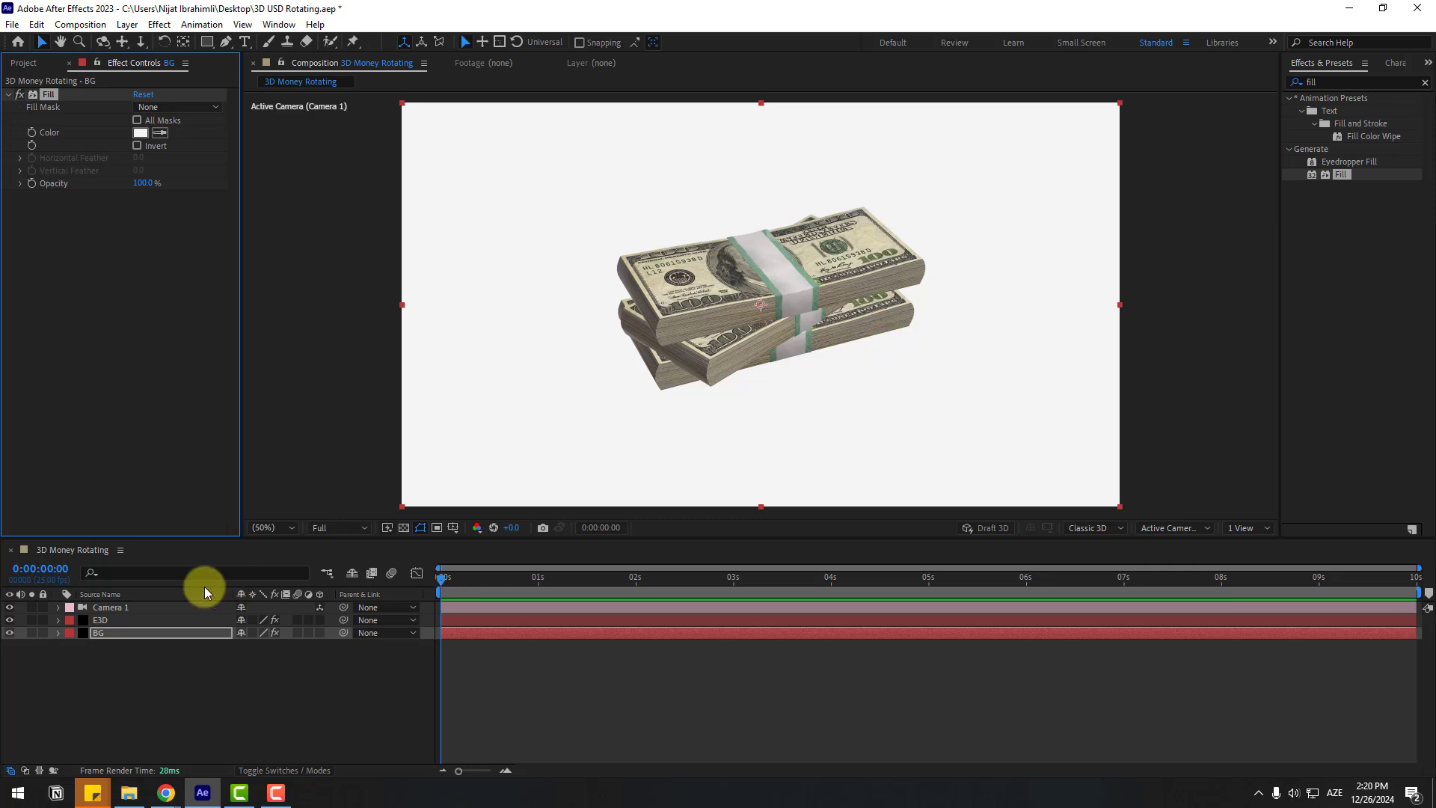
Step: Turn on E3D ambient occlusion with SSAO intensity 10 and gamma 4.22
left_click(98, 620)
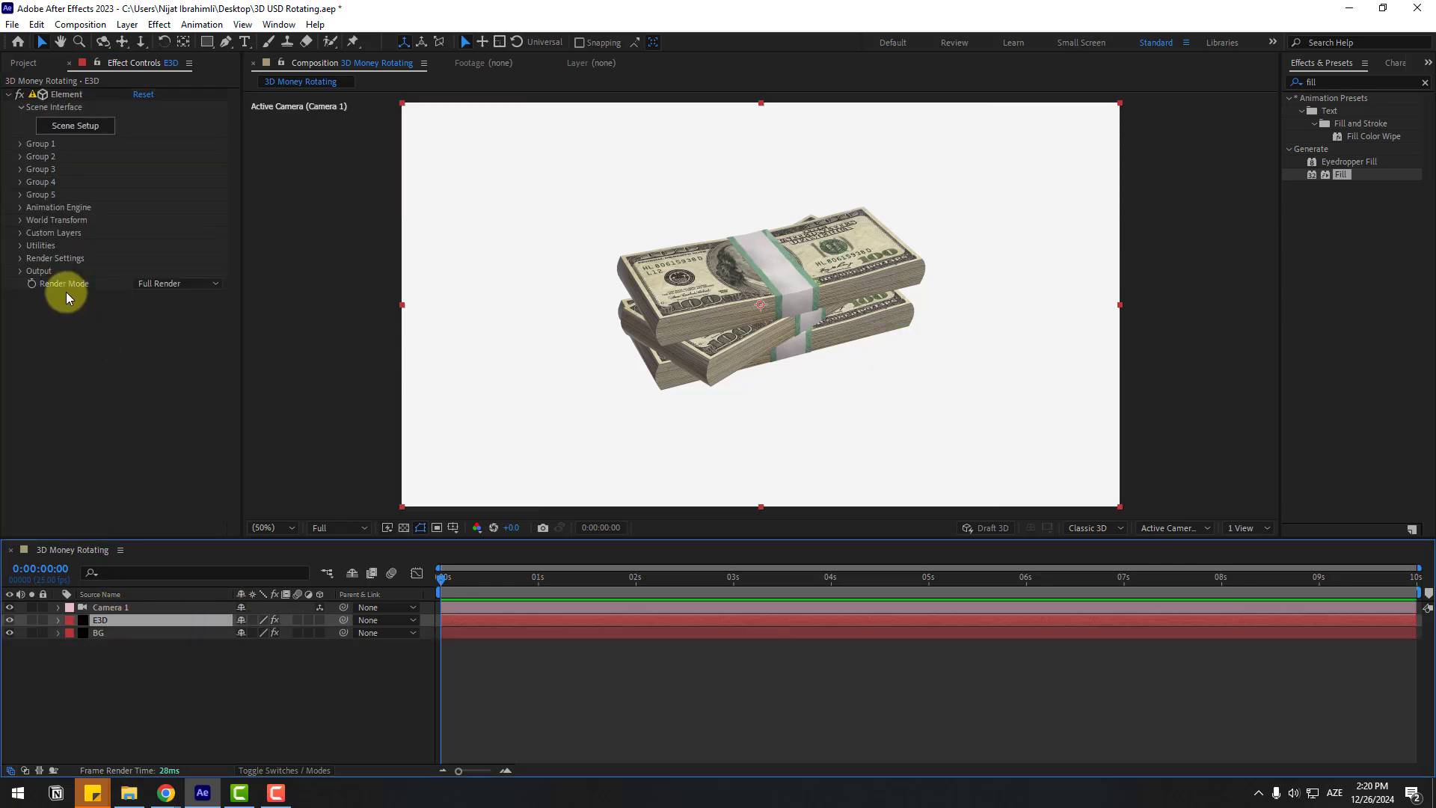
left_click(21, 259)
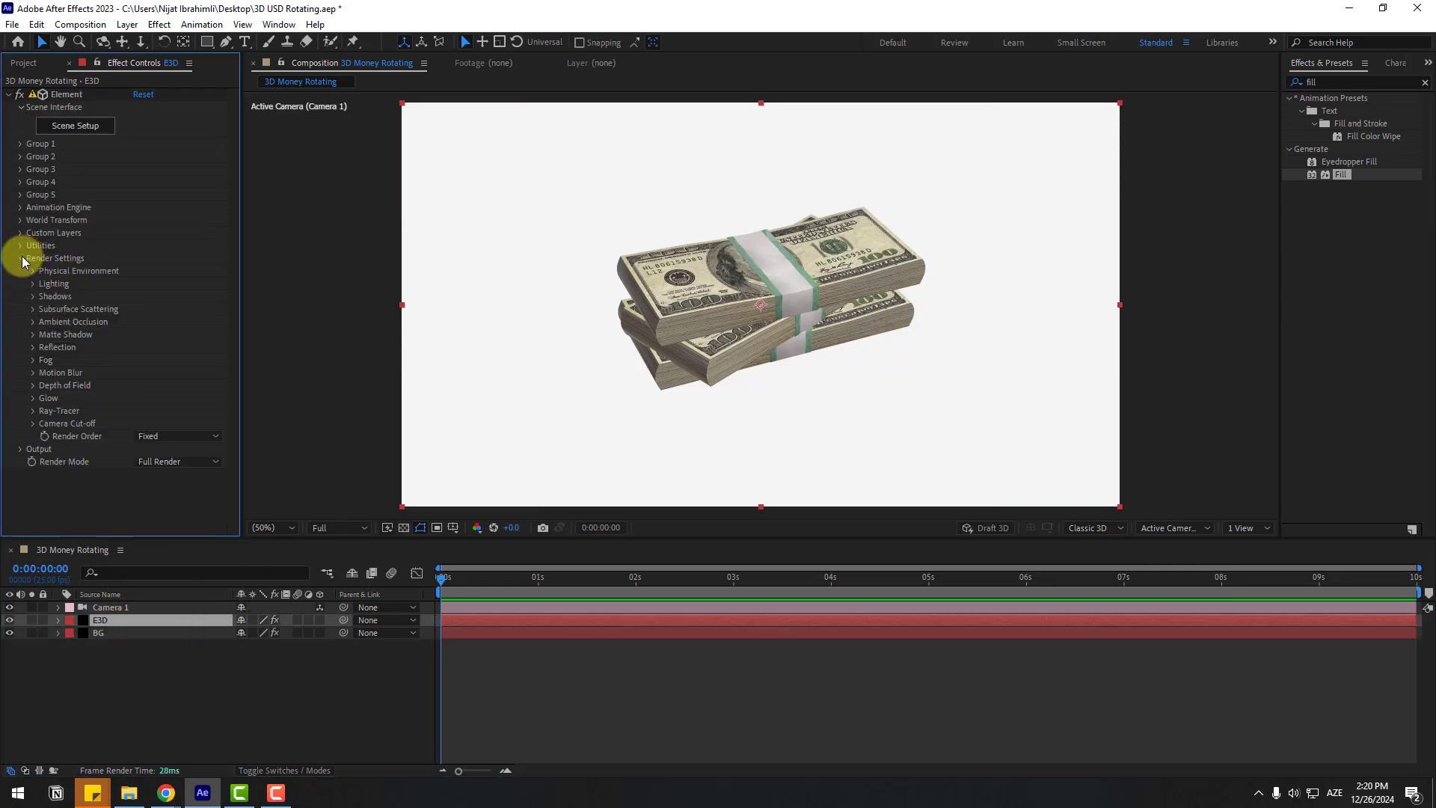
left_click(33, 323)
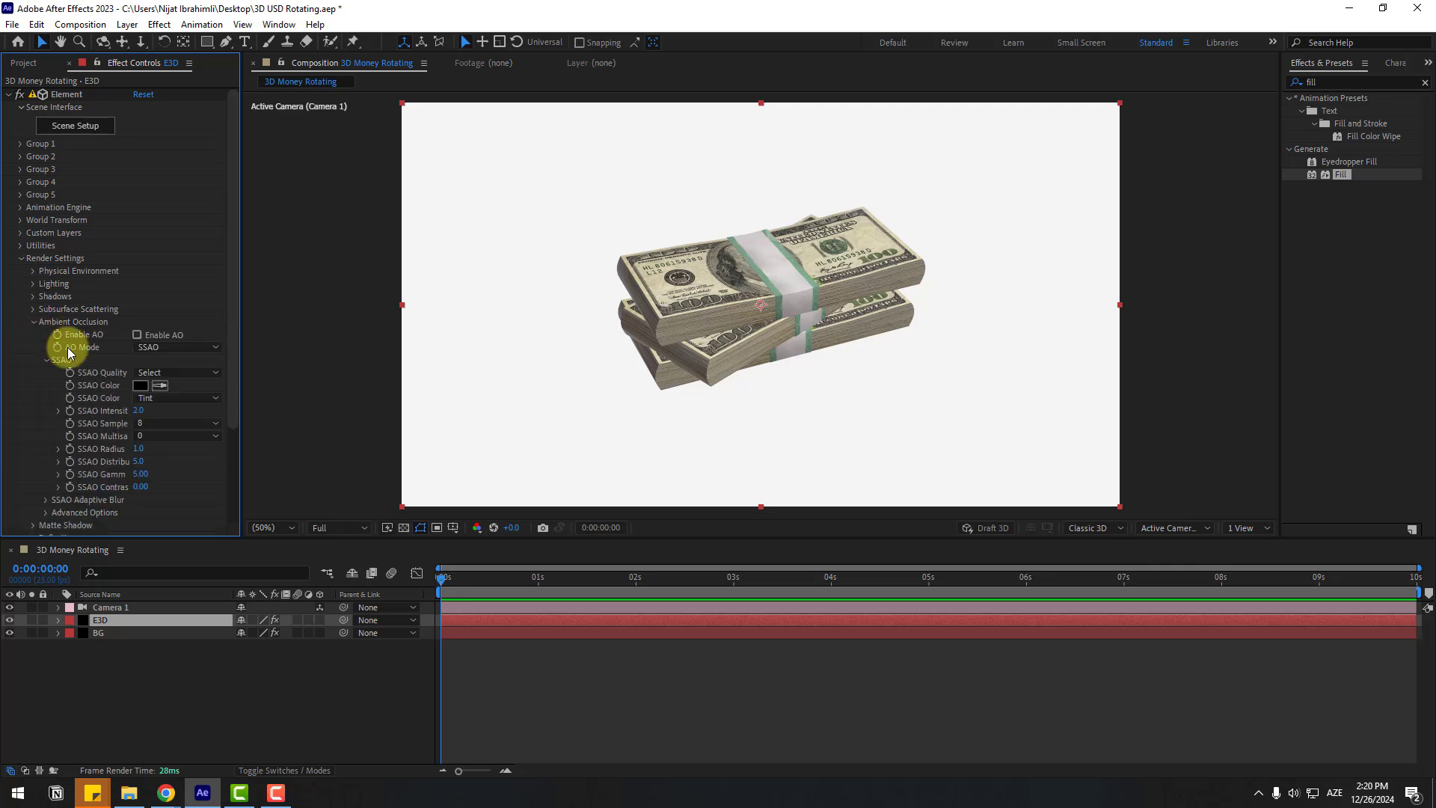
left_click(137, 335)
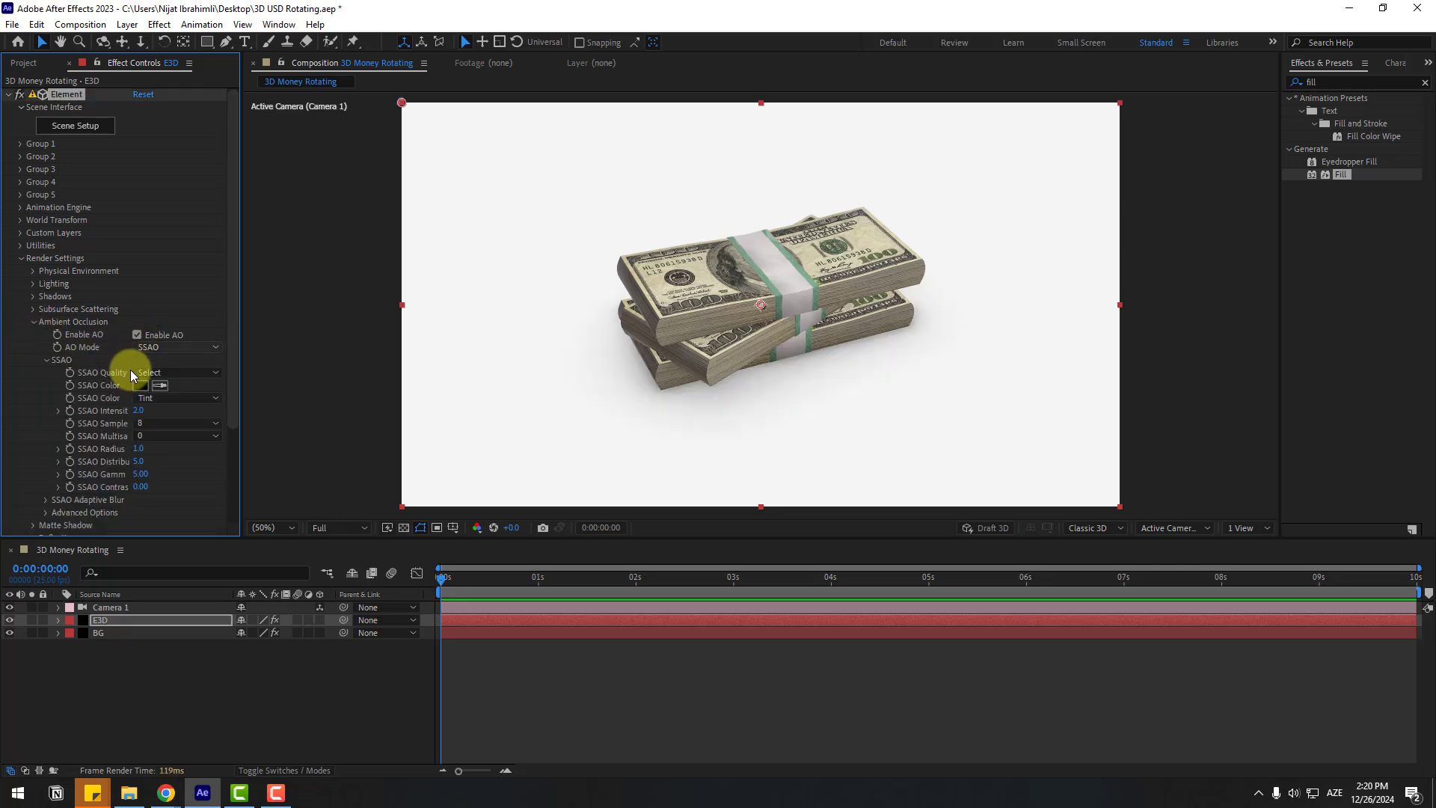
left_click(139, 411)
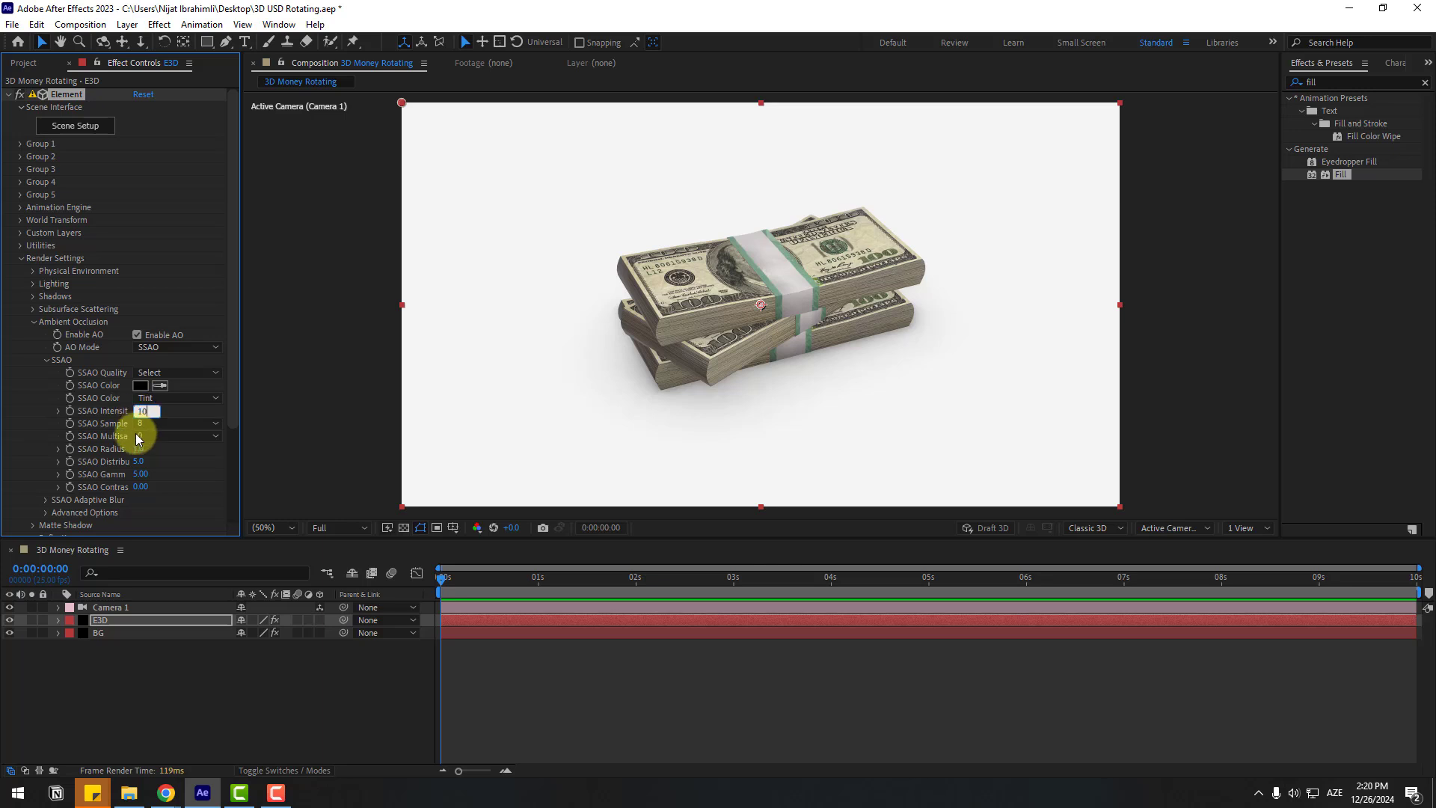
type("10")
key("Return")
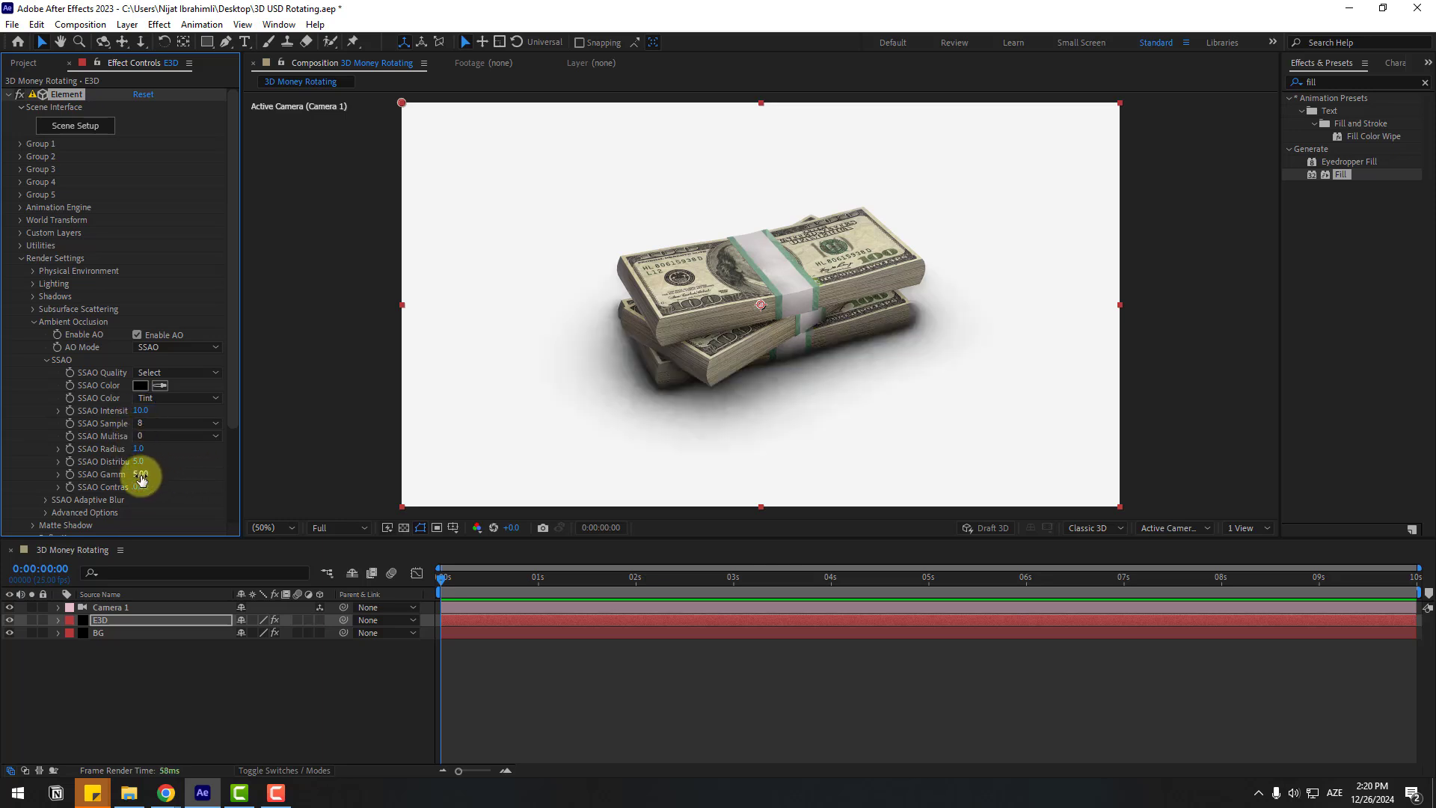
mouse_move(159, 476)
left_mouse_down()
mouse_move(225, 465)
mouse_move(90, 474)
mouse_move(155, 496)
mouse_move(202, 481)
mouse_move(70, 481)
mouse_move(166, 464)
left_mouse_up()
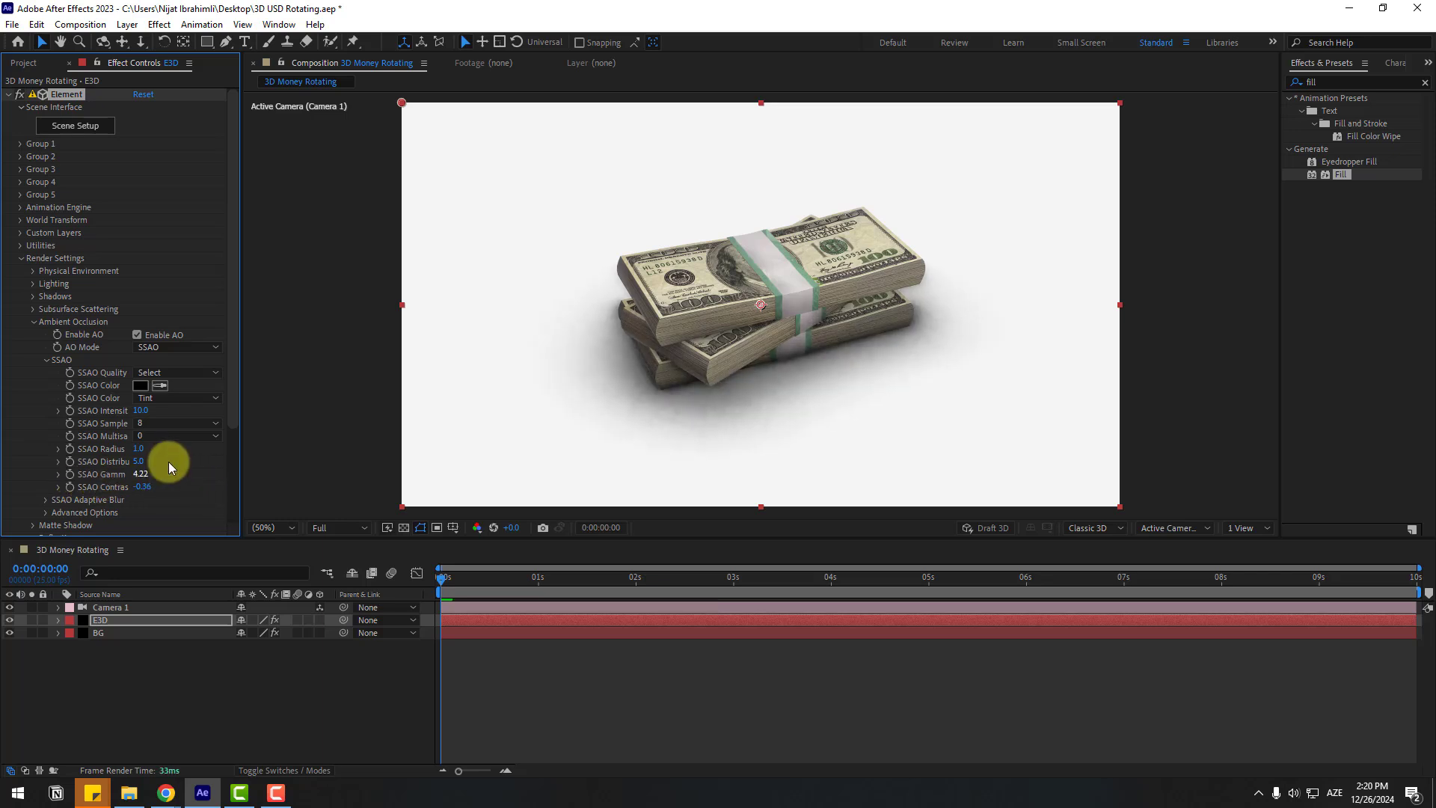
Step: Set the SSAO sample count to 64
left_click(142, 423)
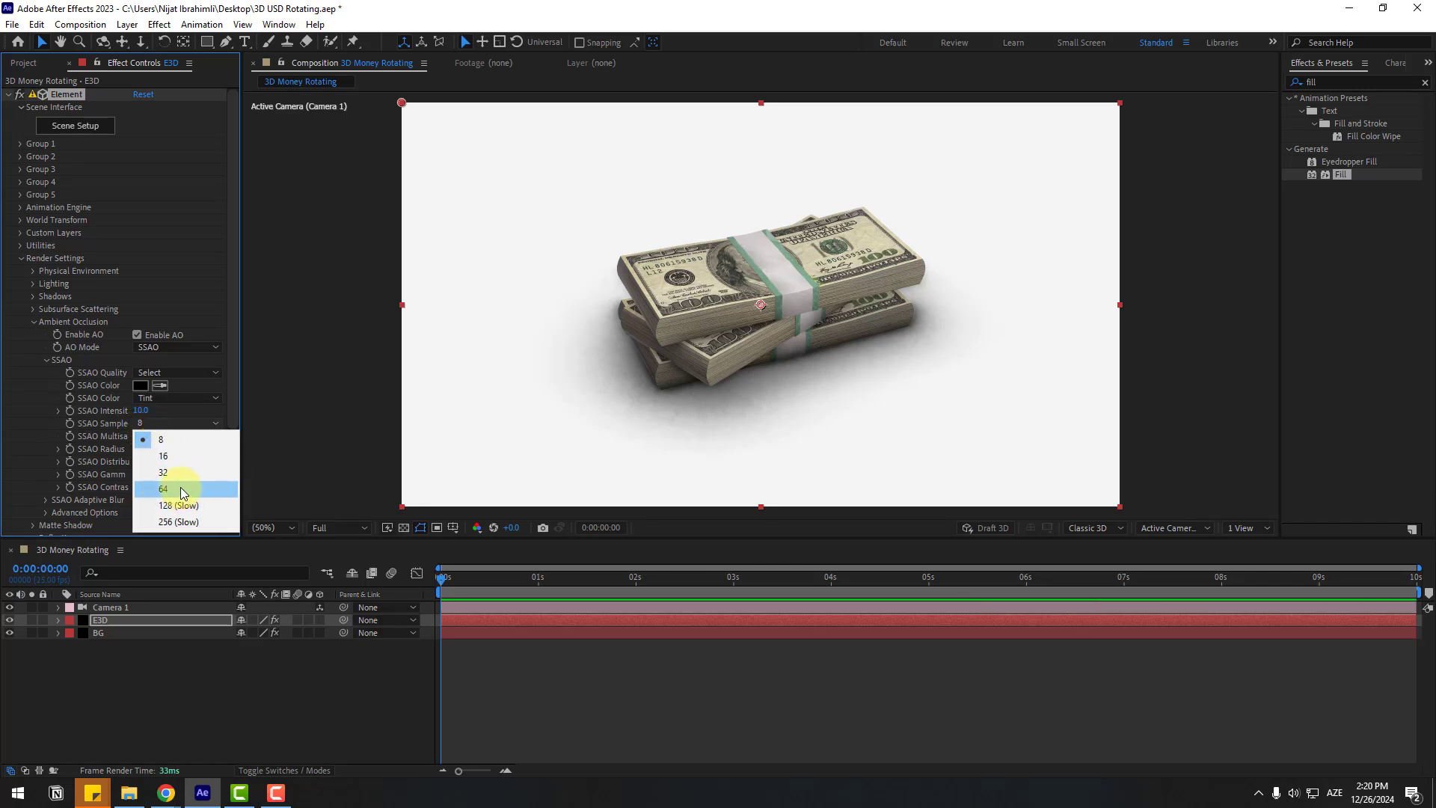
left_click(183, 493)
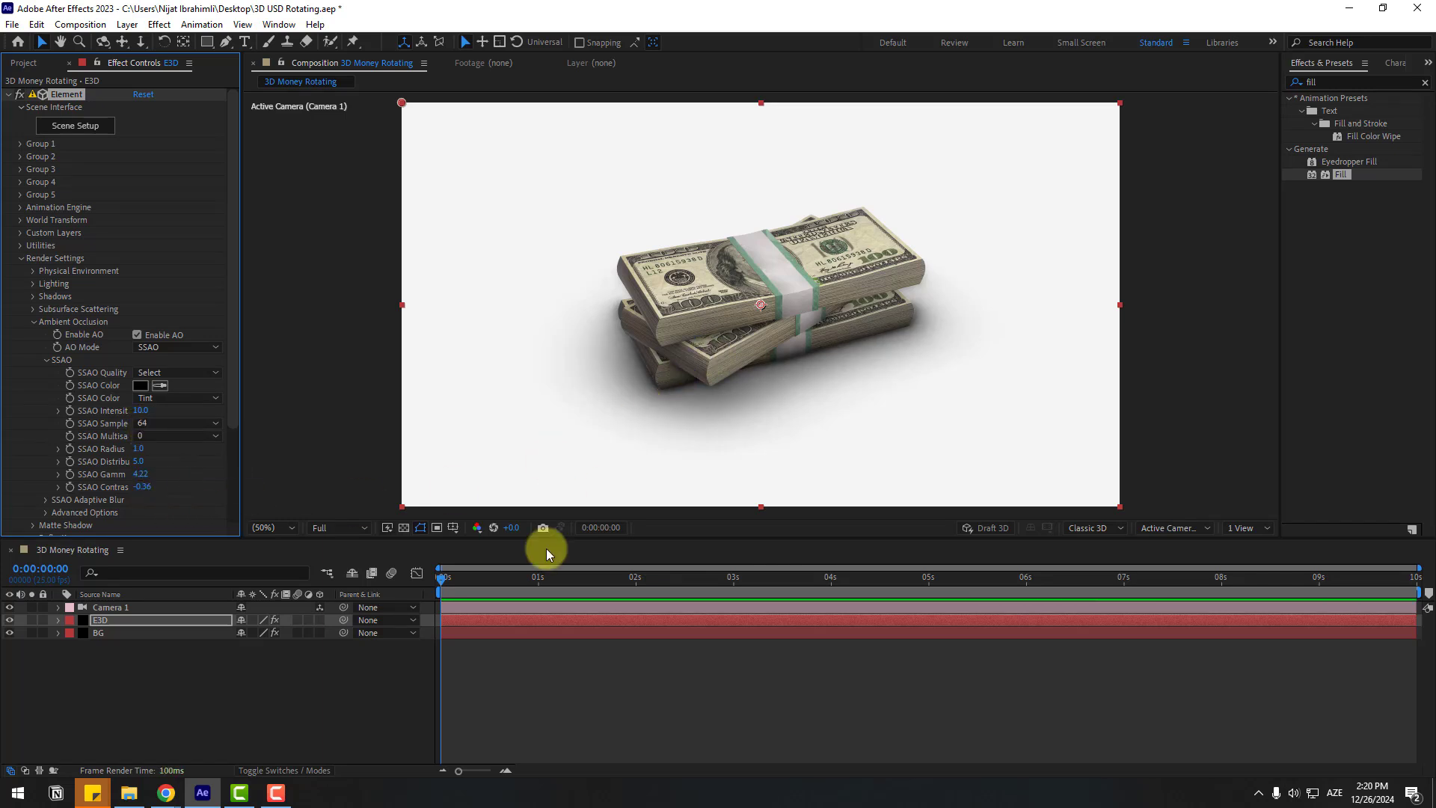
key("c")
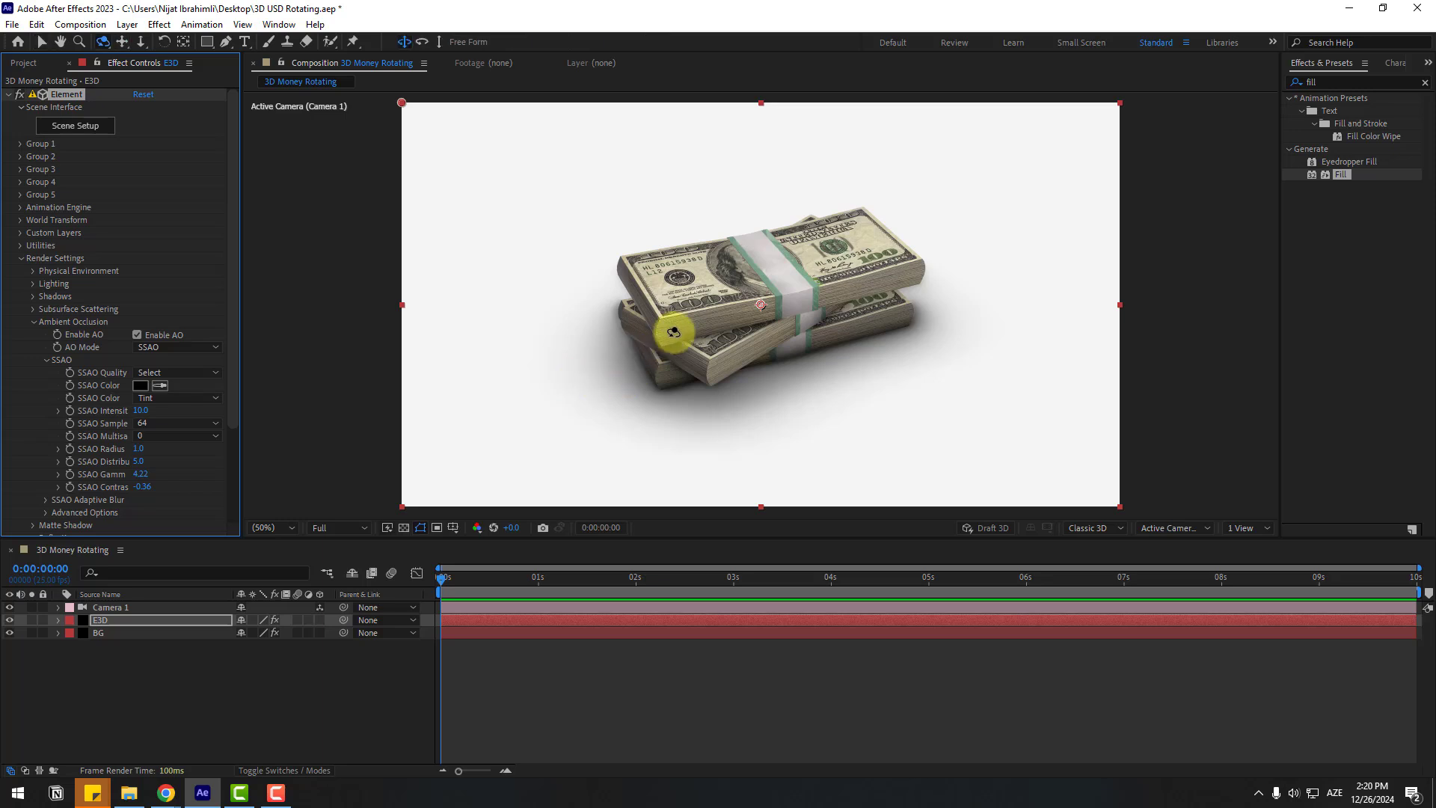
mouse_move(673, 321)
left_mouse_down()
mouse_move(694, 338)
mouse_move(643, 337)
mouse_move(653, 331)
left_mouse_up()
Step: Try SSAO multisampling at 16, then revert it to 0
left_click(141, 465)
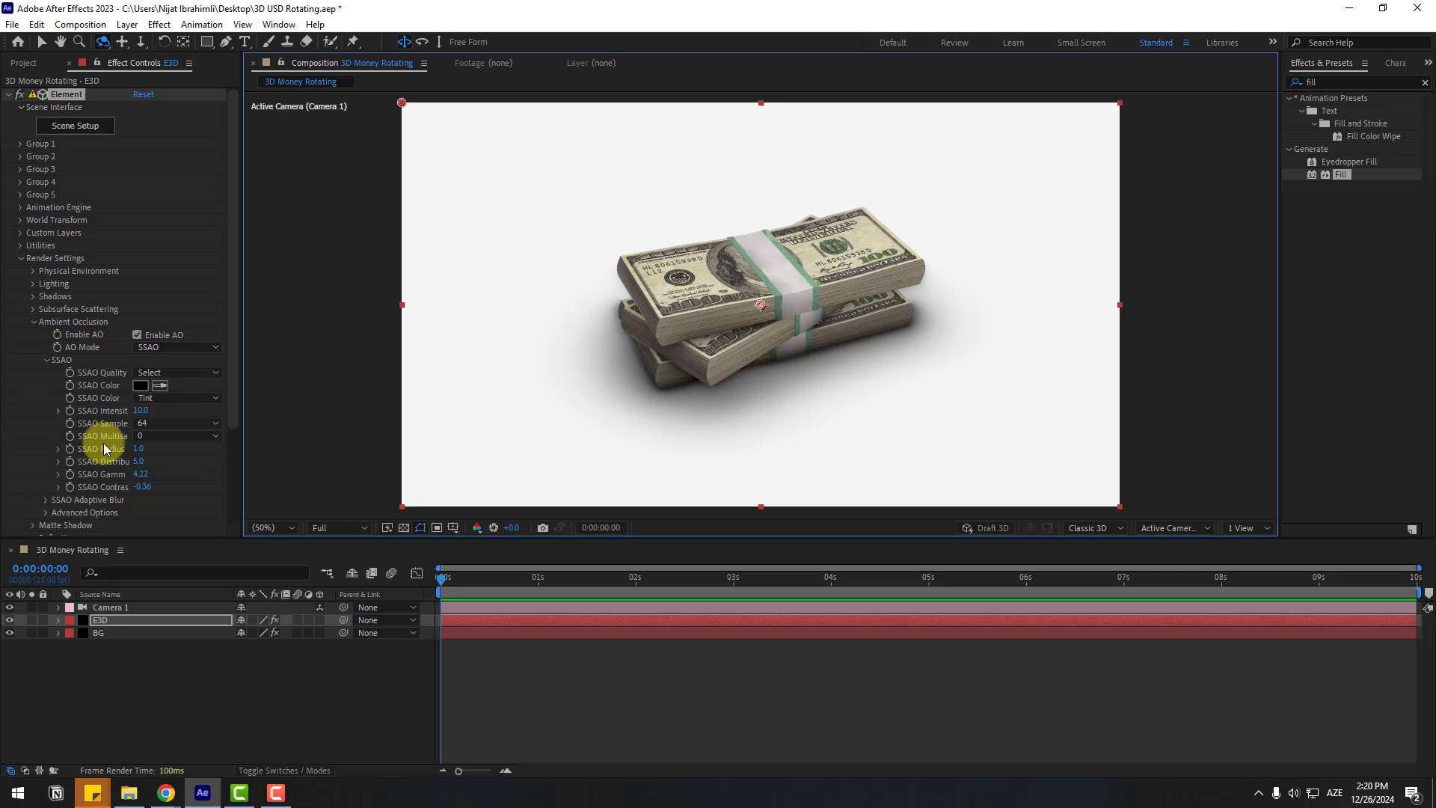
left_click(177, 437)
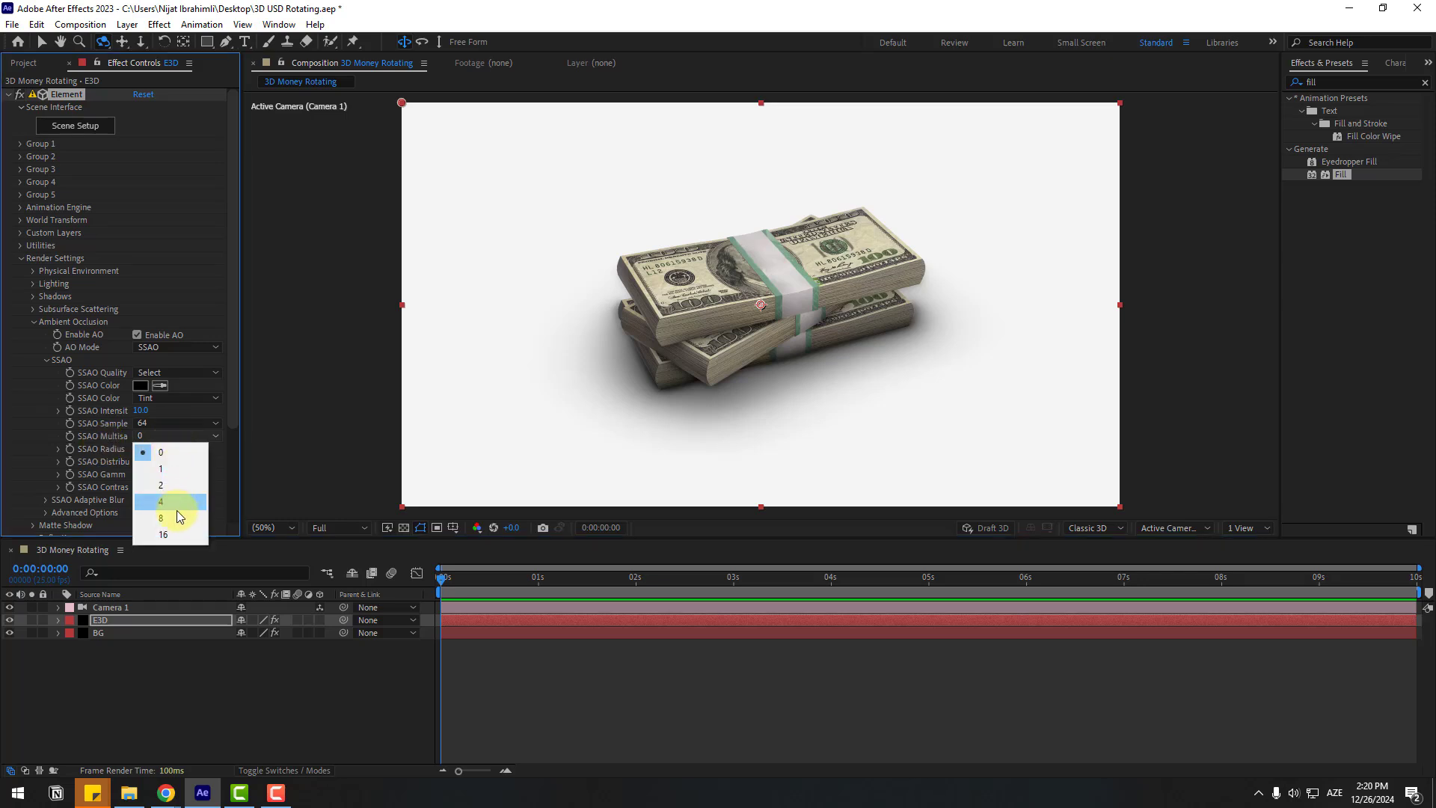
left_click(165, 535)
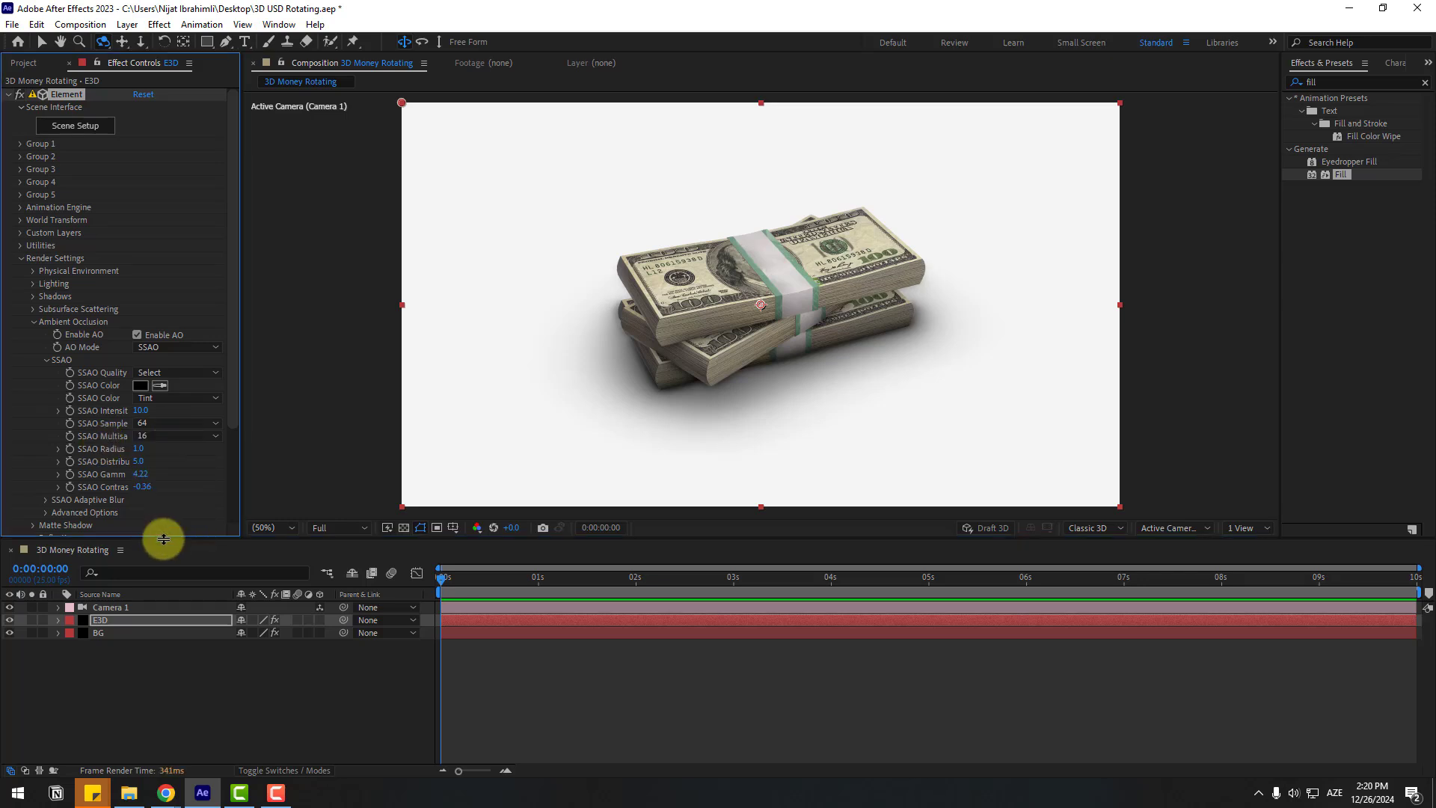
left_click_drag(647, 423, 745, 385)
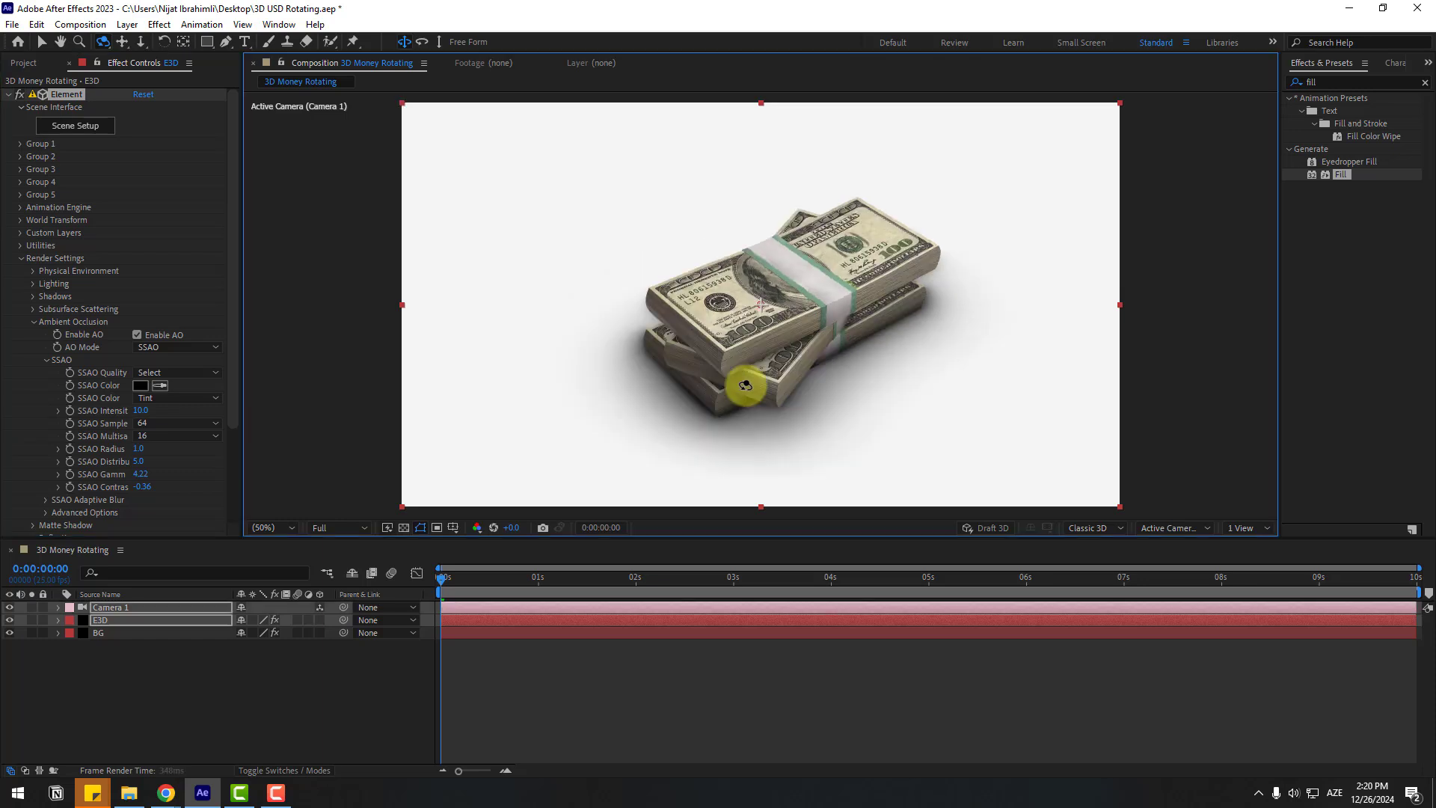
key("ctrl+z")
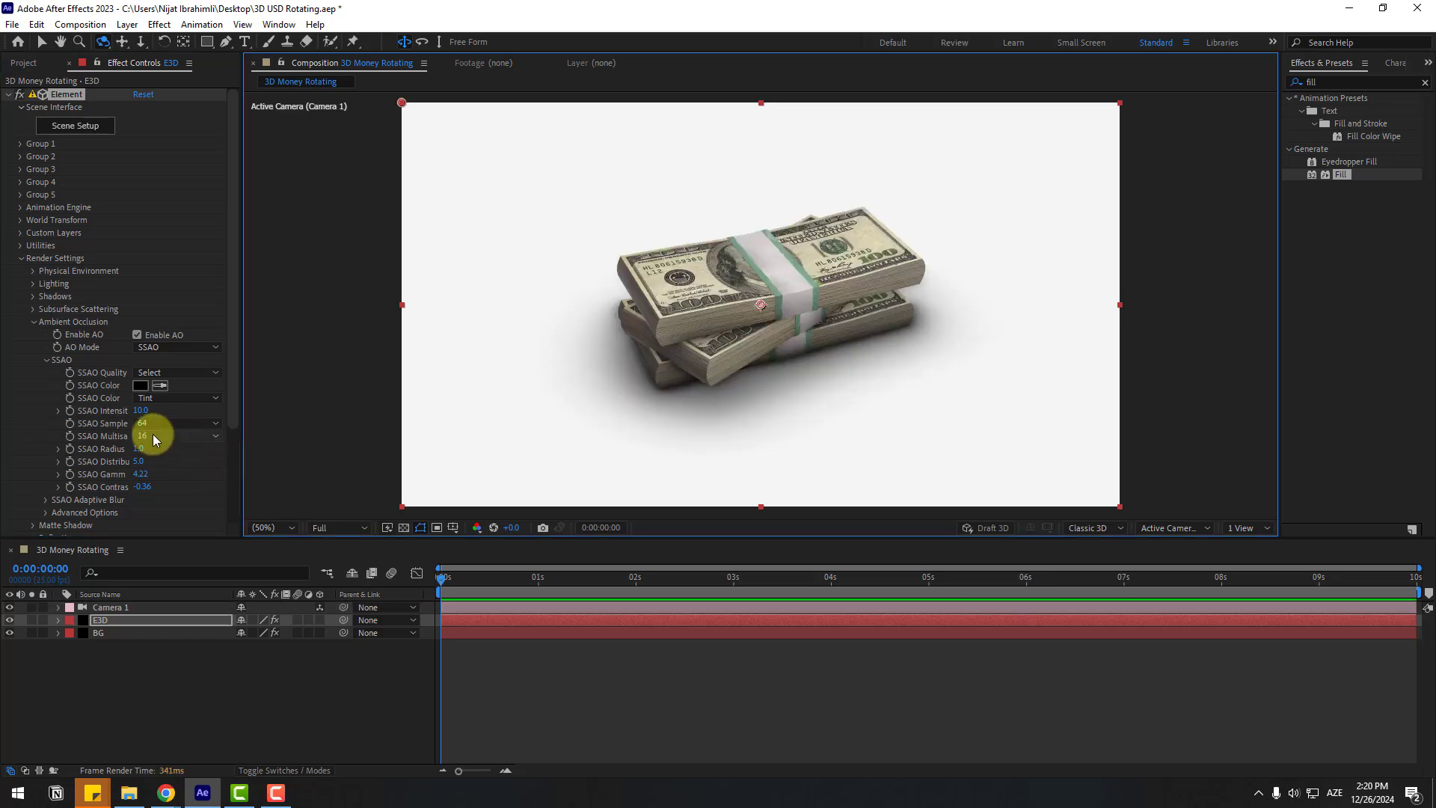
left_click(157, 438)
left_click(161, 452)
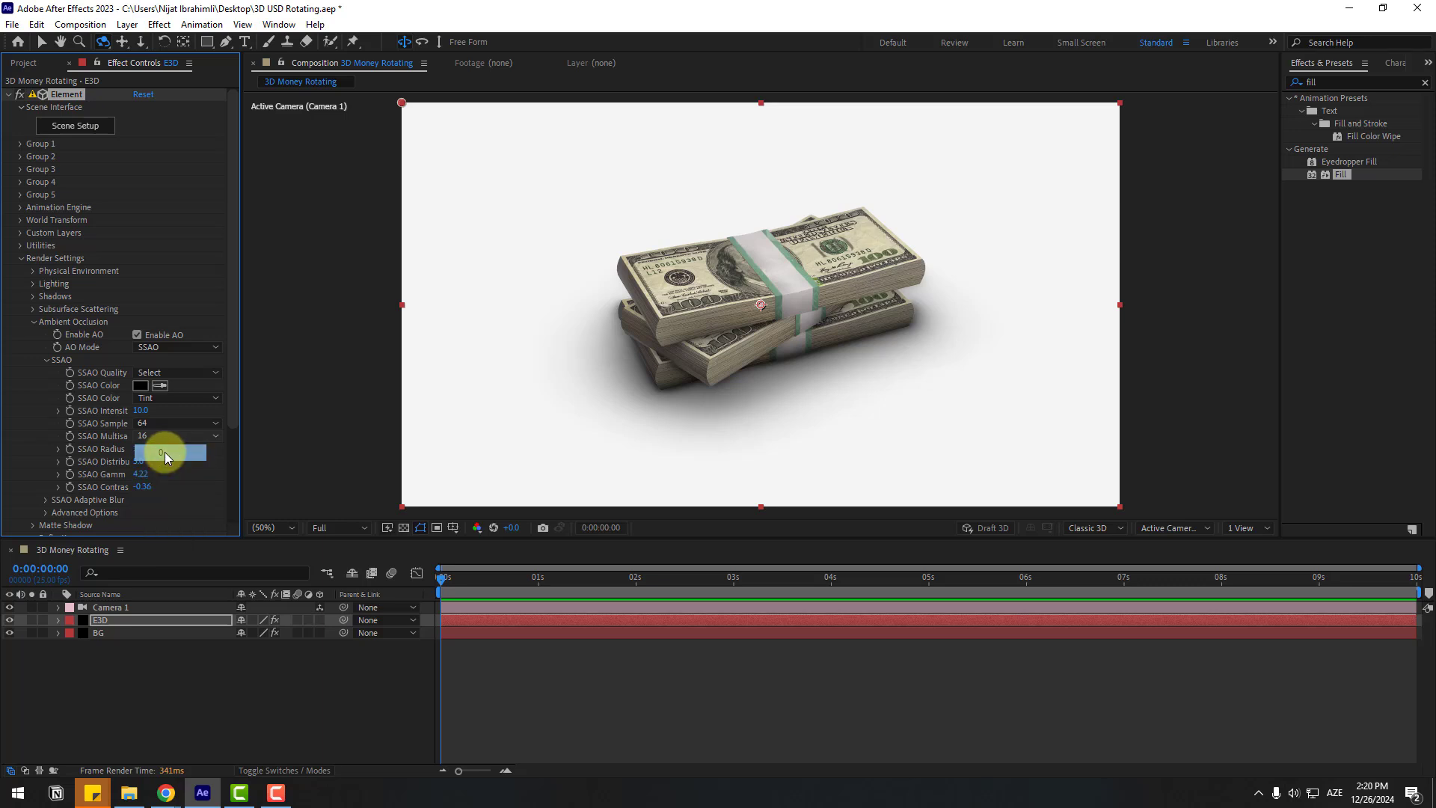
mouse_move(679, 352)
left_mouse_down()
mouse_move(692, 352)
mouse_move(666, 347)
left_mouse_up()
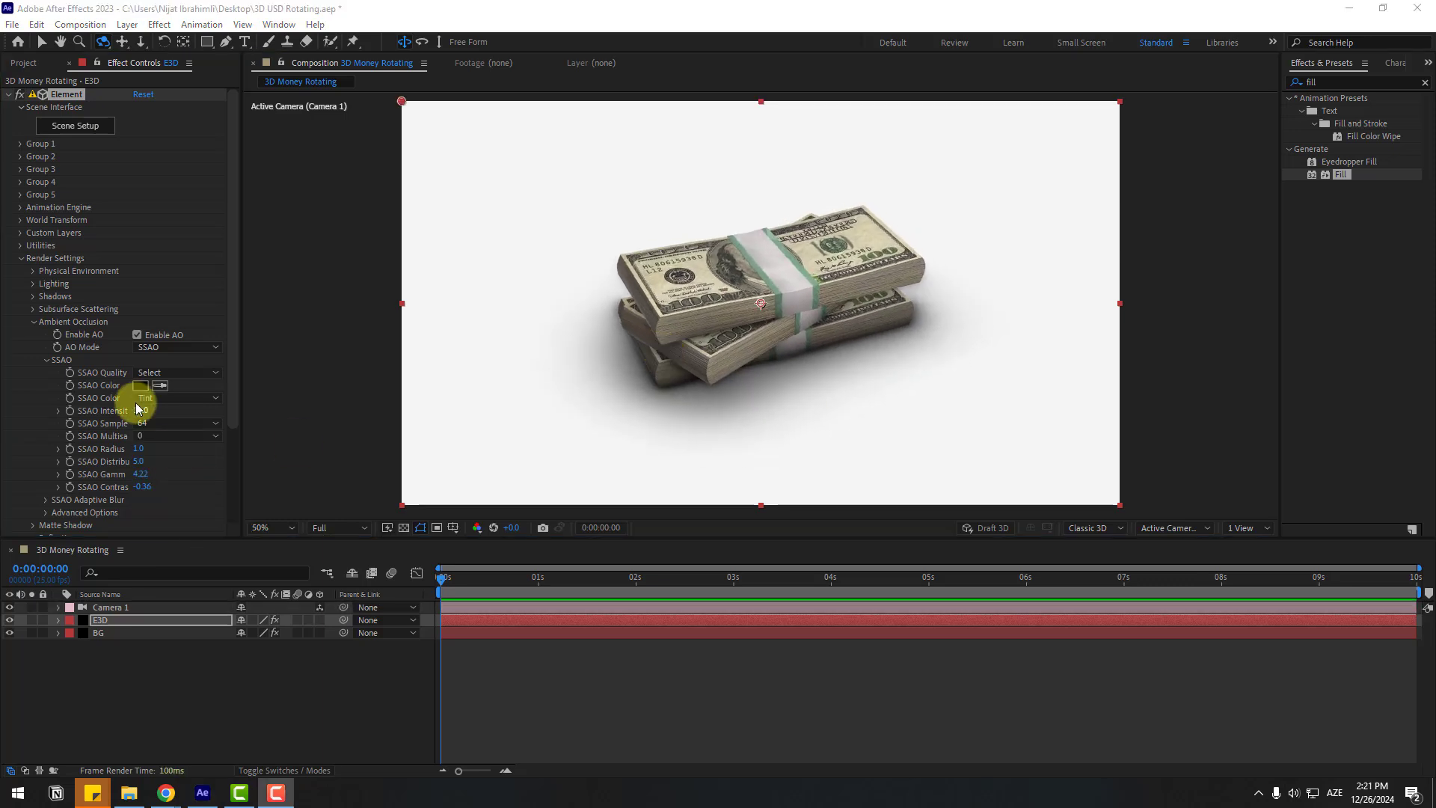
Step: Set the ambient occlusion colour to dark grey 222222
left_click(140, 385)
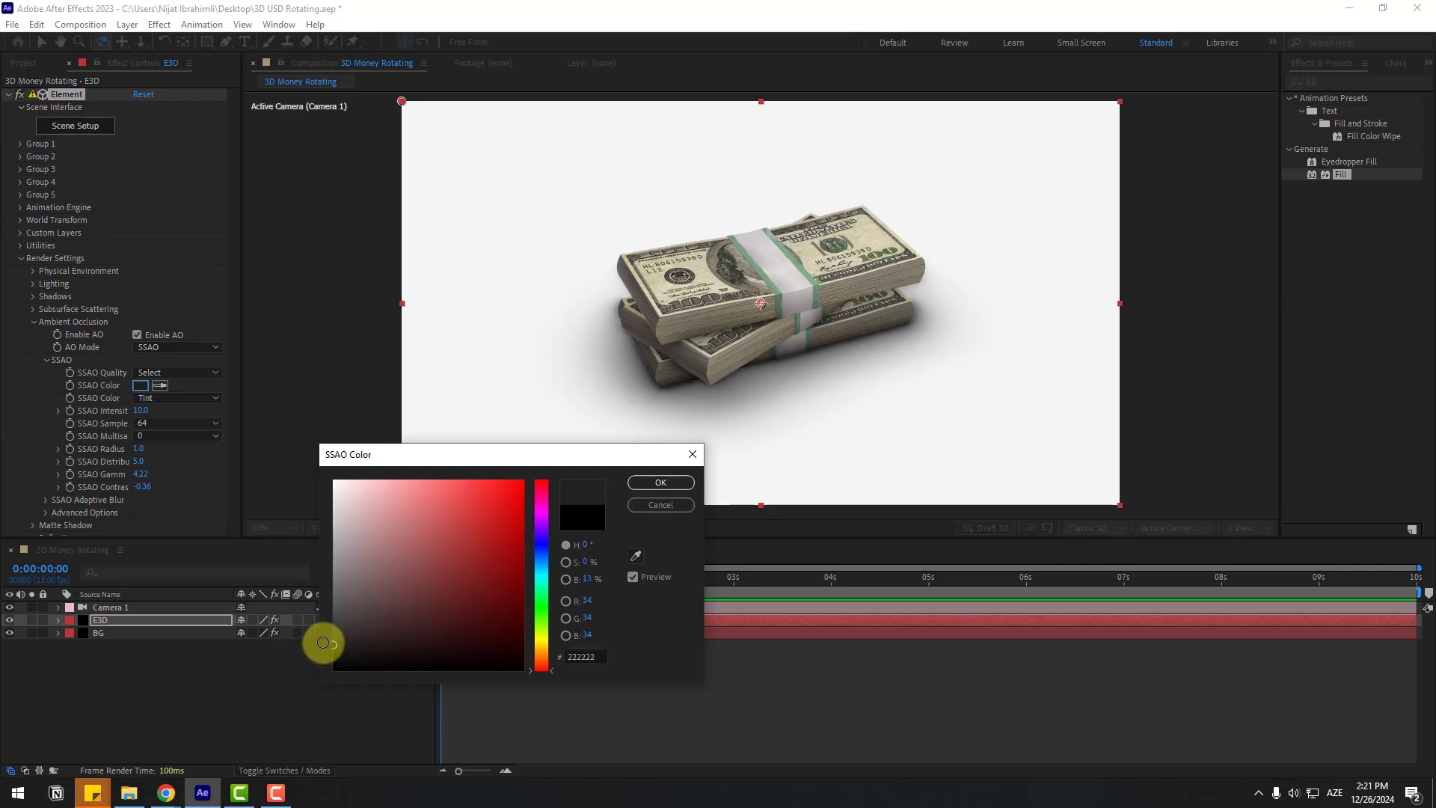
left_click(658, 483)
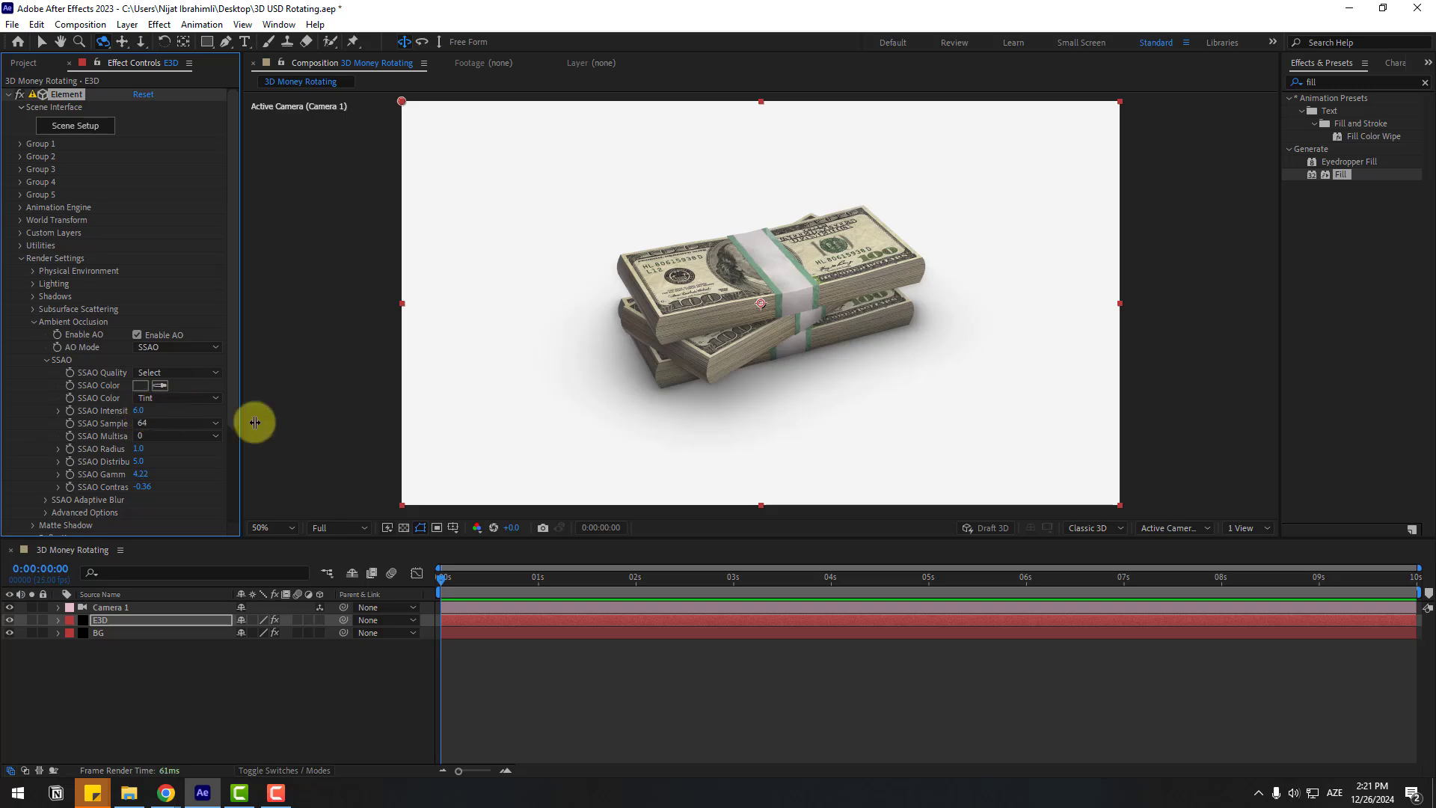
left_click_drag(720, 345, 683, 352)
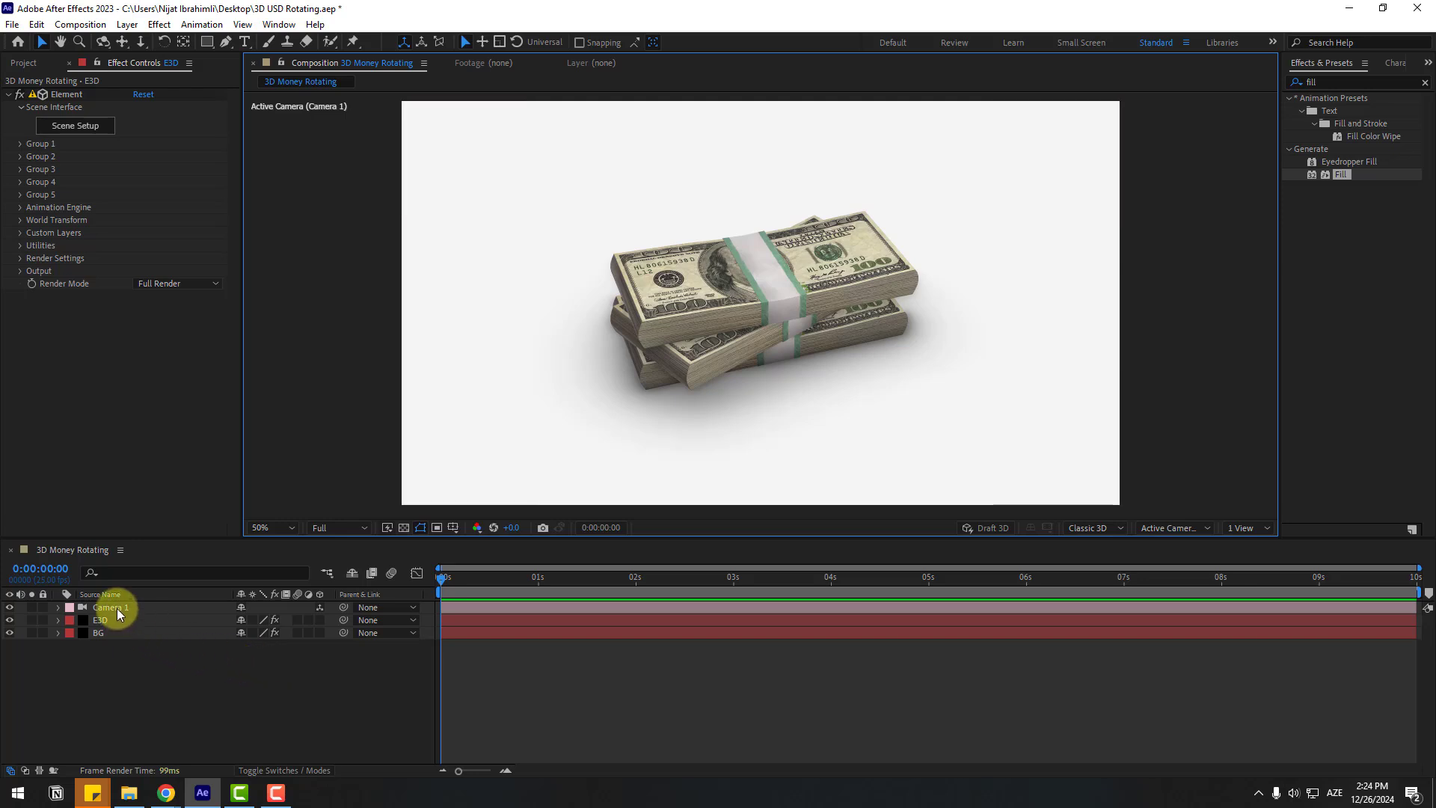
Step: Create a Group 1 Null via Group Utilities and scrub its Y Rotation to 83°
left_click(113, 620)
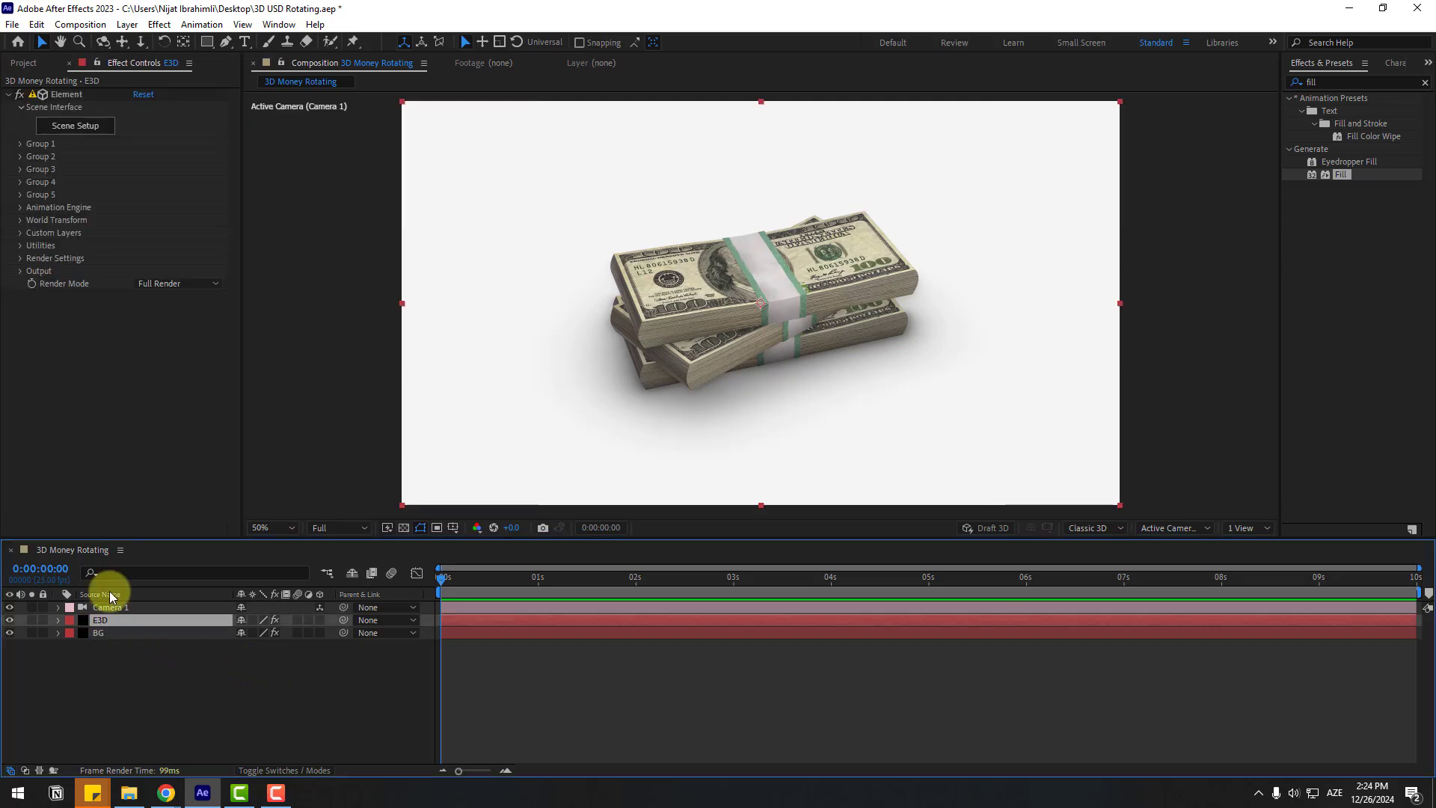
left_click(20, 144)
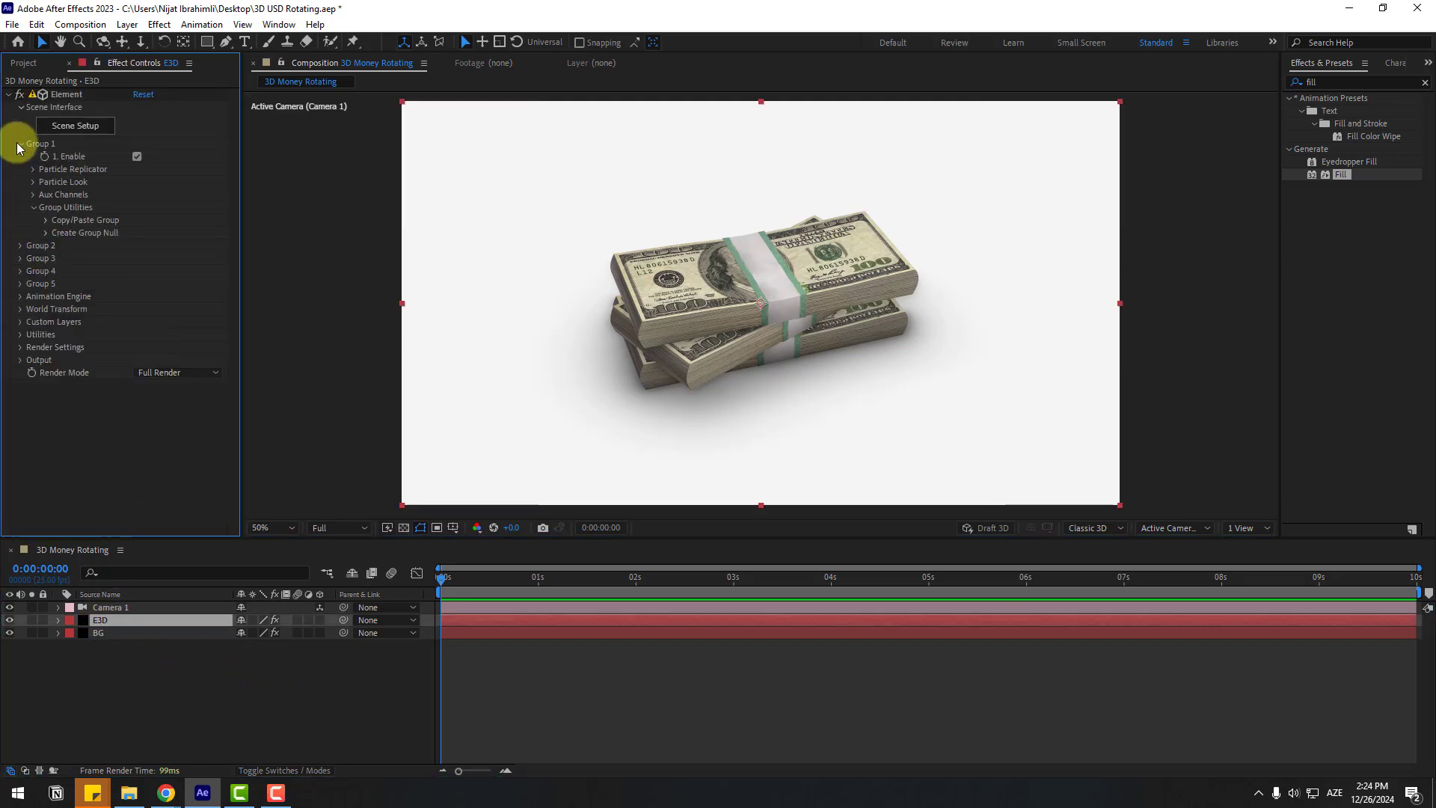
left_click(46, 233)
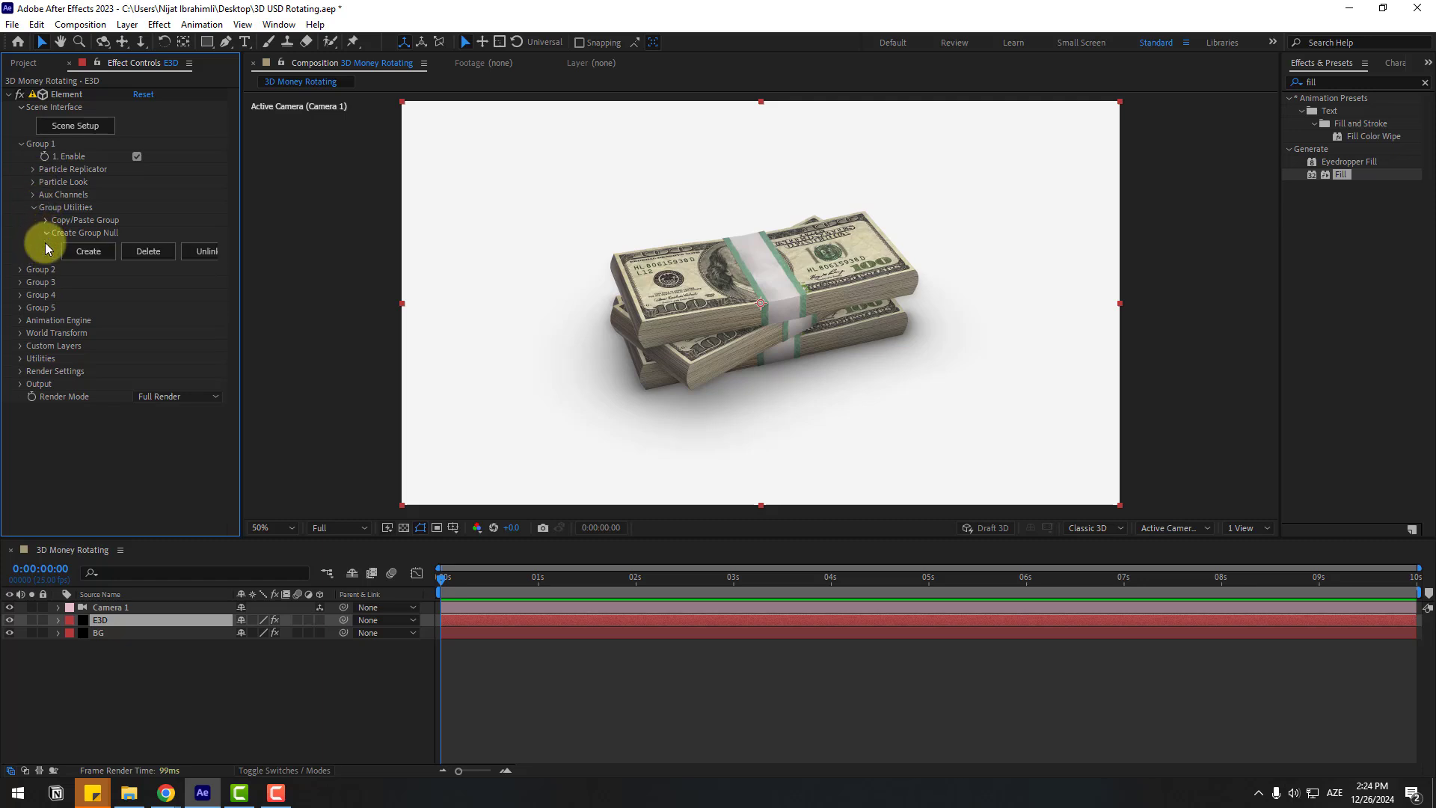
left_click(86, 252)
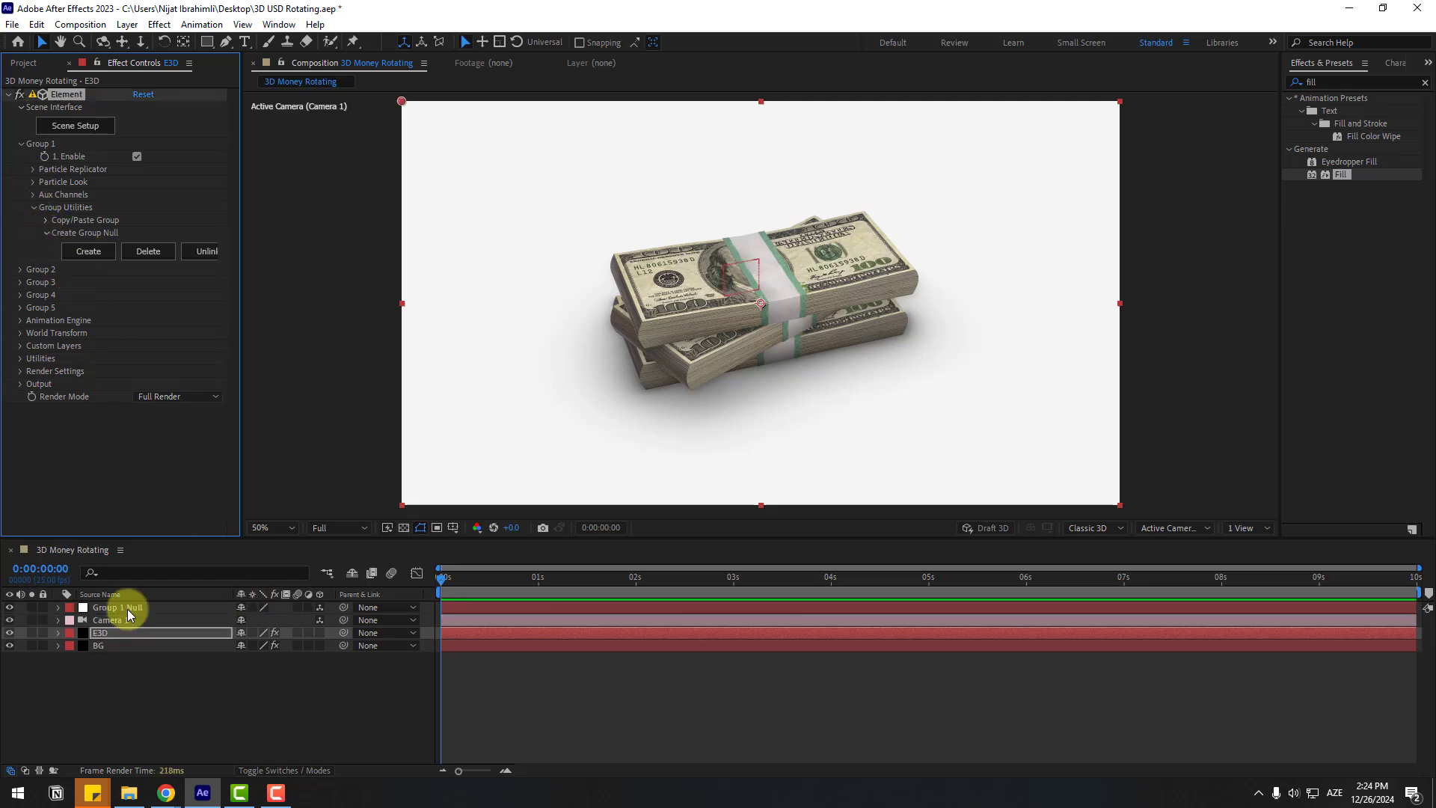
left_click(127, 607)
key("r")
left_click_drag(258, 644, 312, 634)
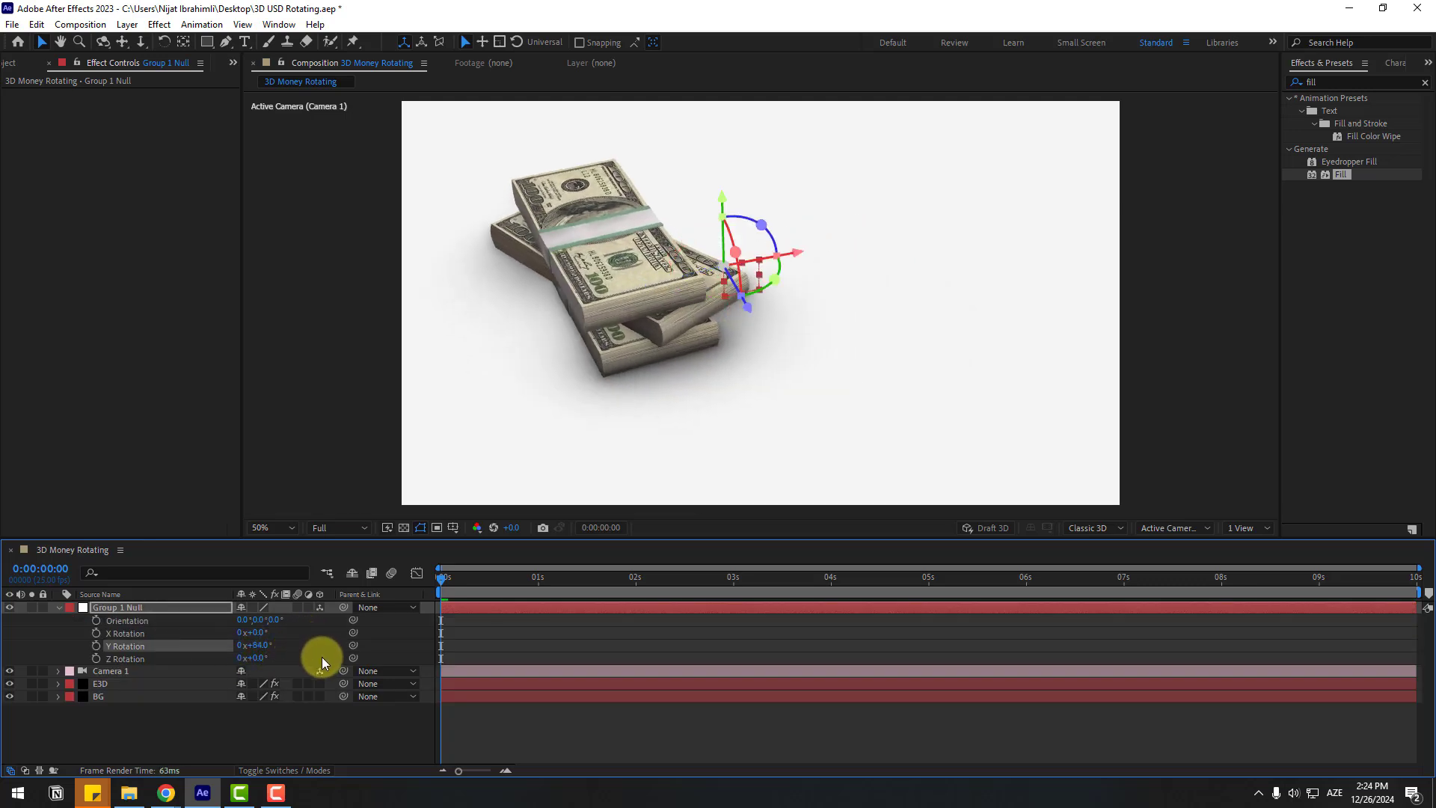
Step: Keyframe Y Rotation from 0° at 0s to one full turn at 6s, ending the work area there
key("ctrl+z")
left_click(96, 646)
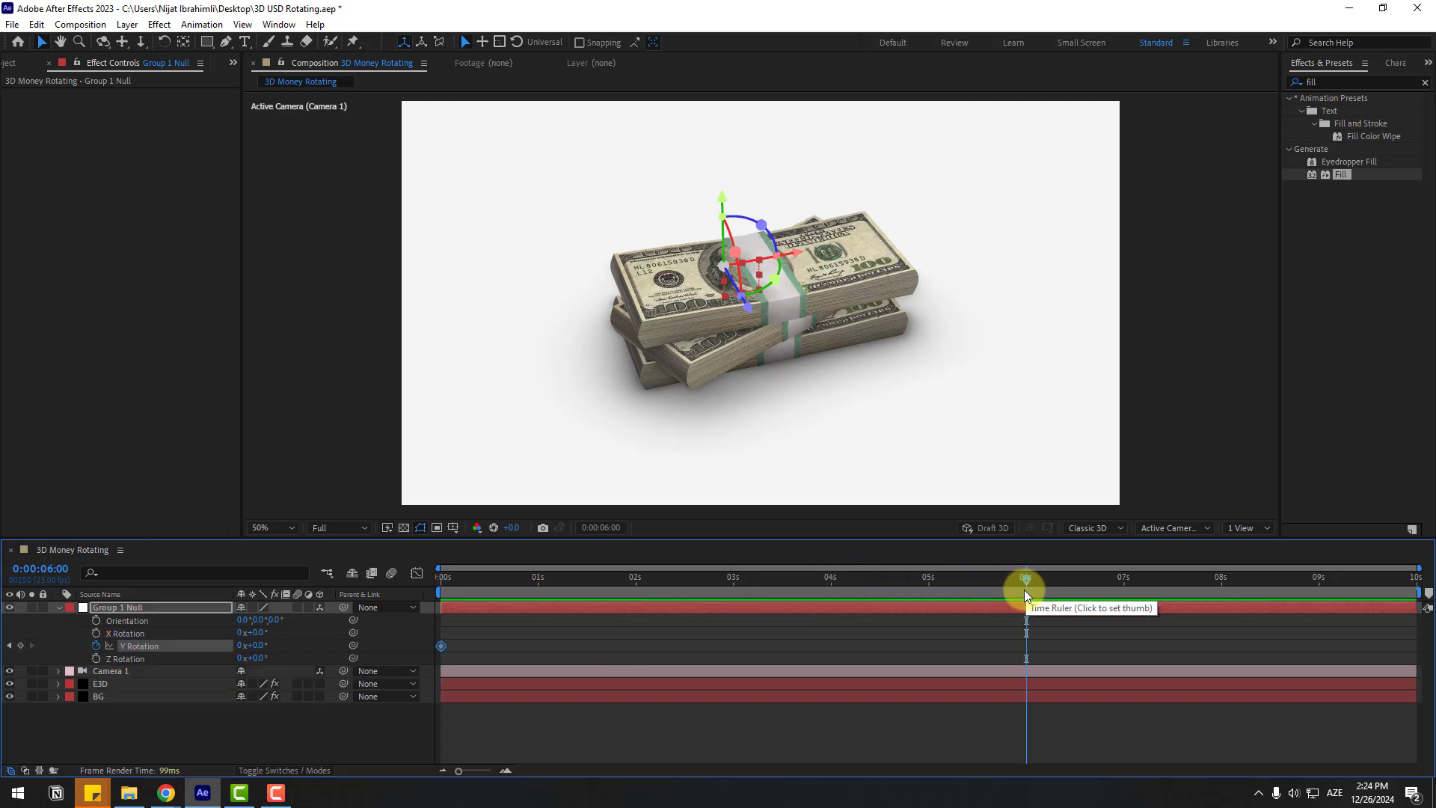
key("n")
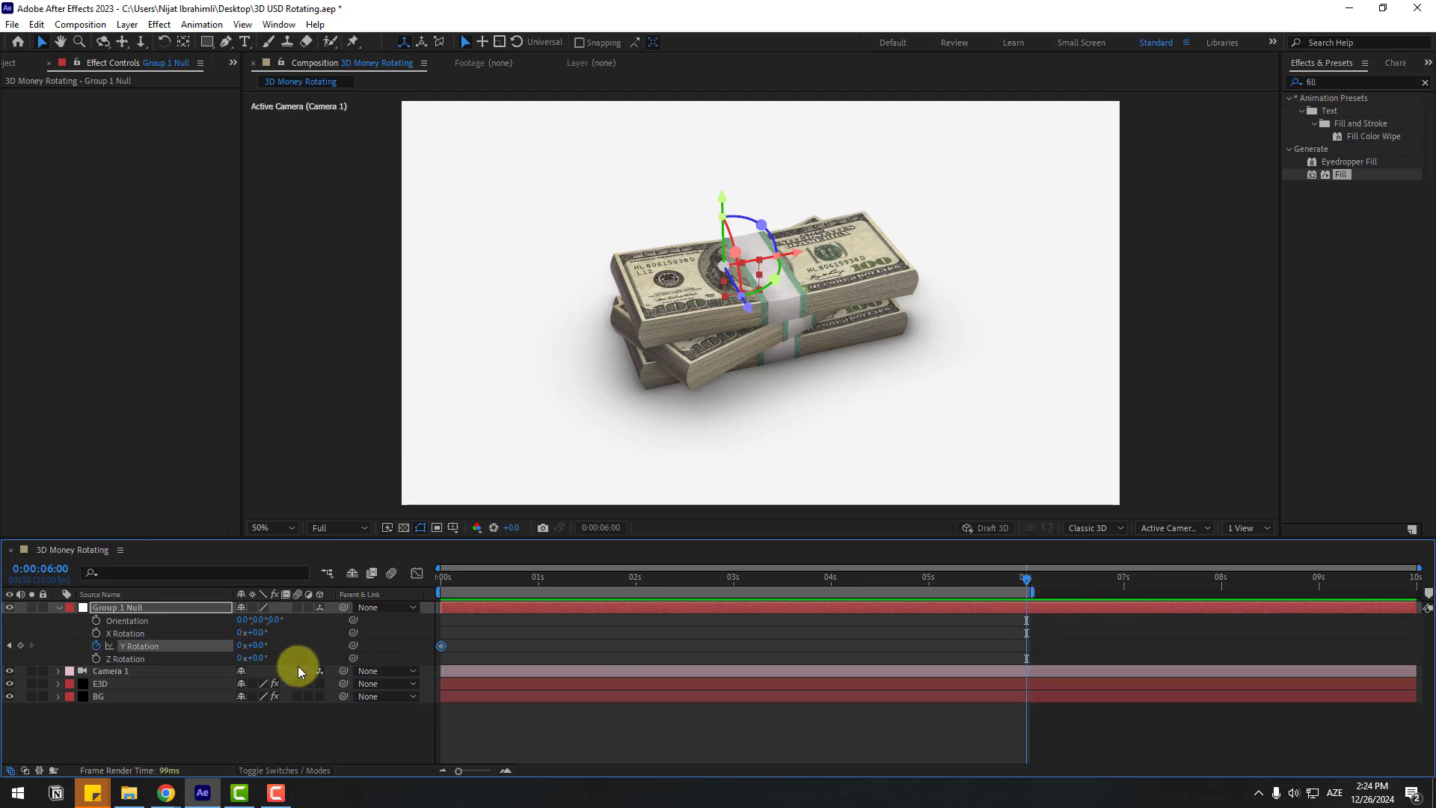
left_click_drag(241, 650, 572, 663)
Step: Preview the rotation at Quarter resolution
left_click(336, 528)
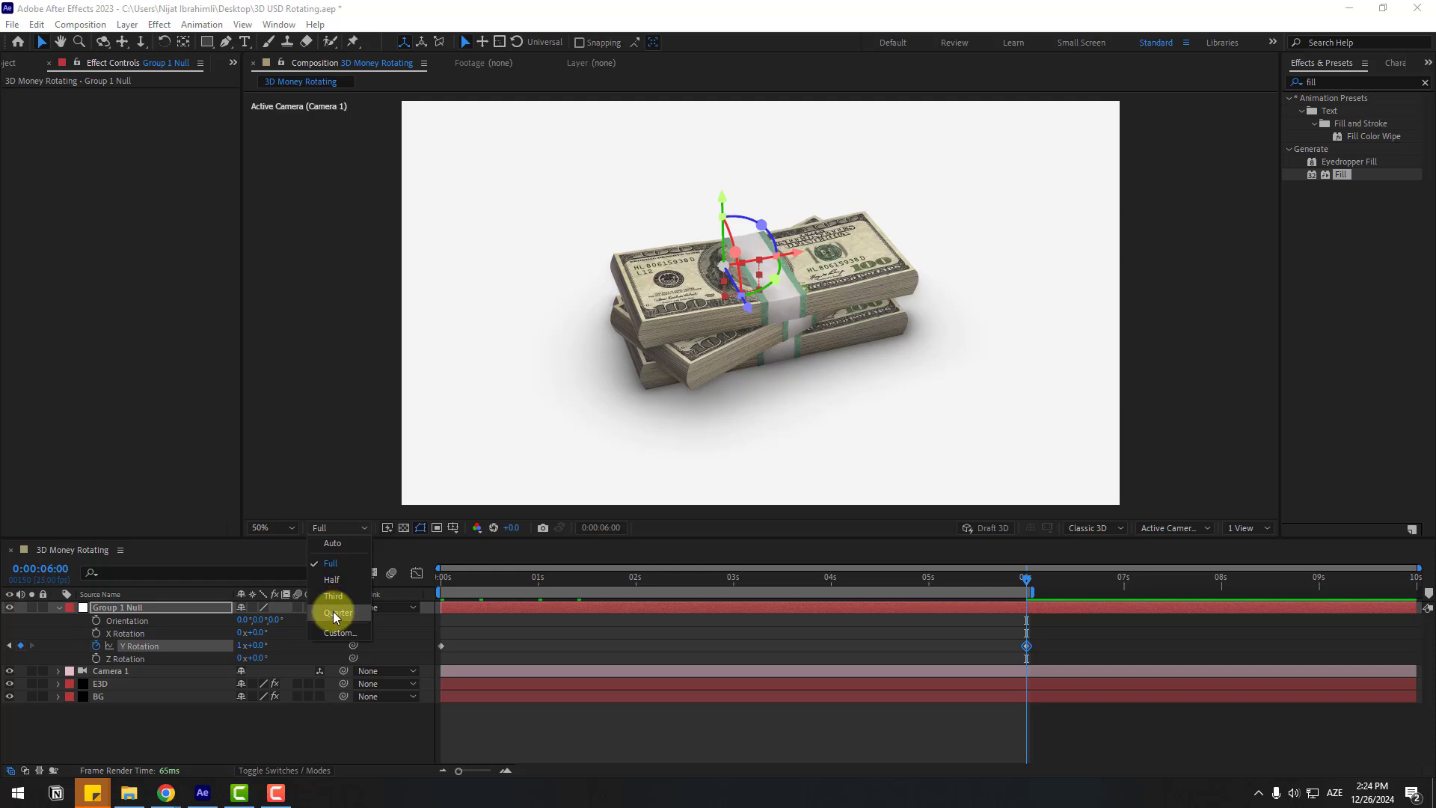
left_click(338, 612)
key("space")
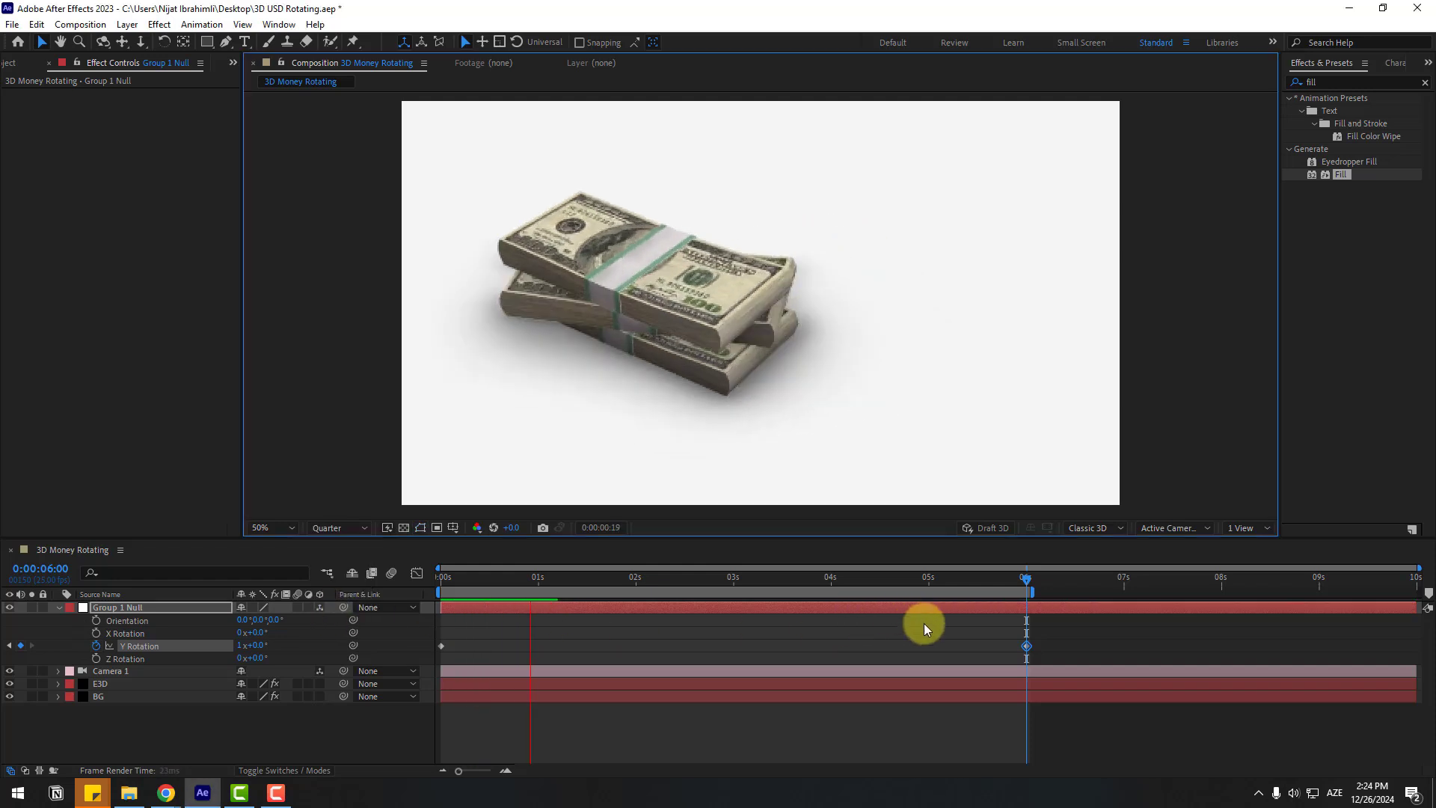
left_click(445, 580)
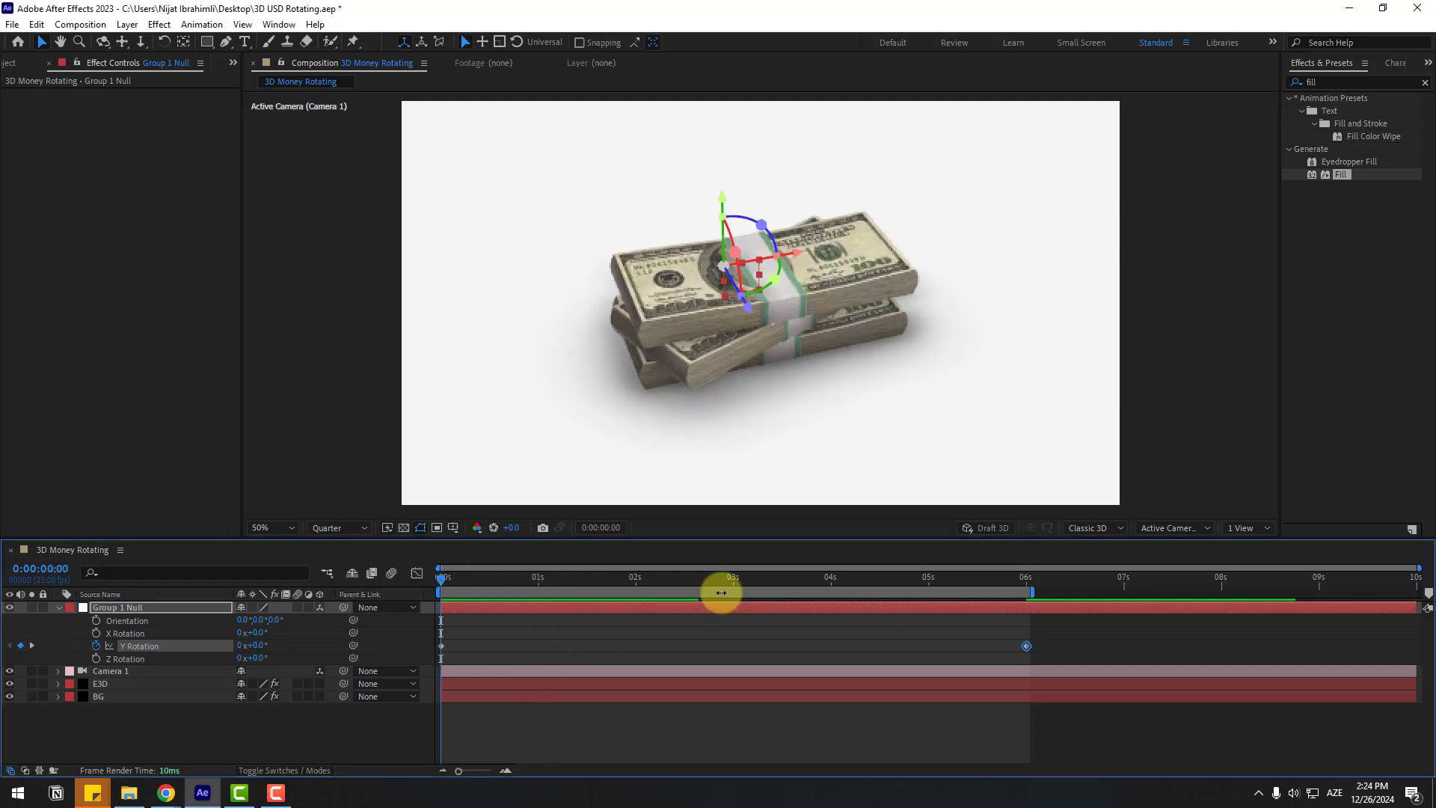
left_click(1184, 530)
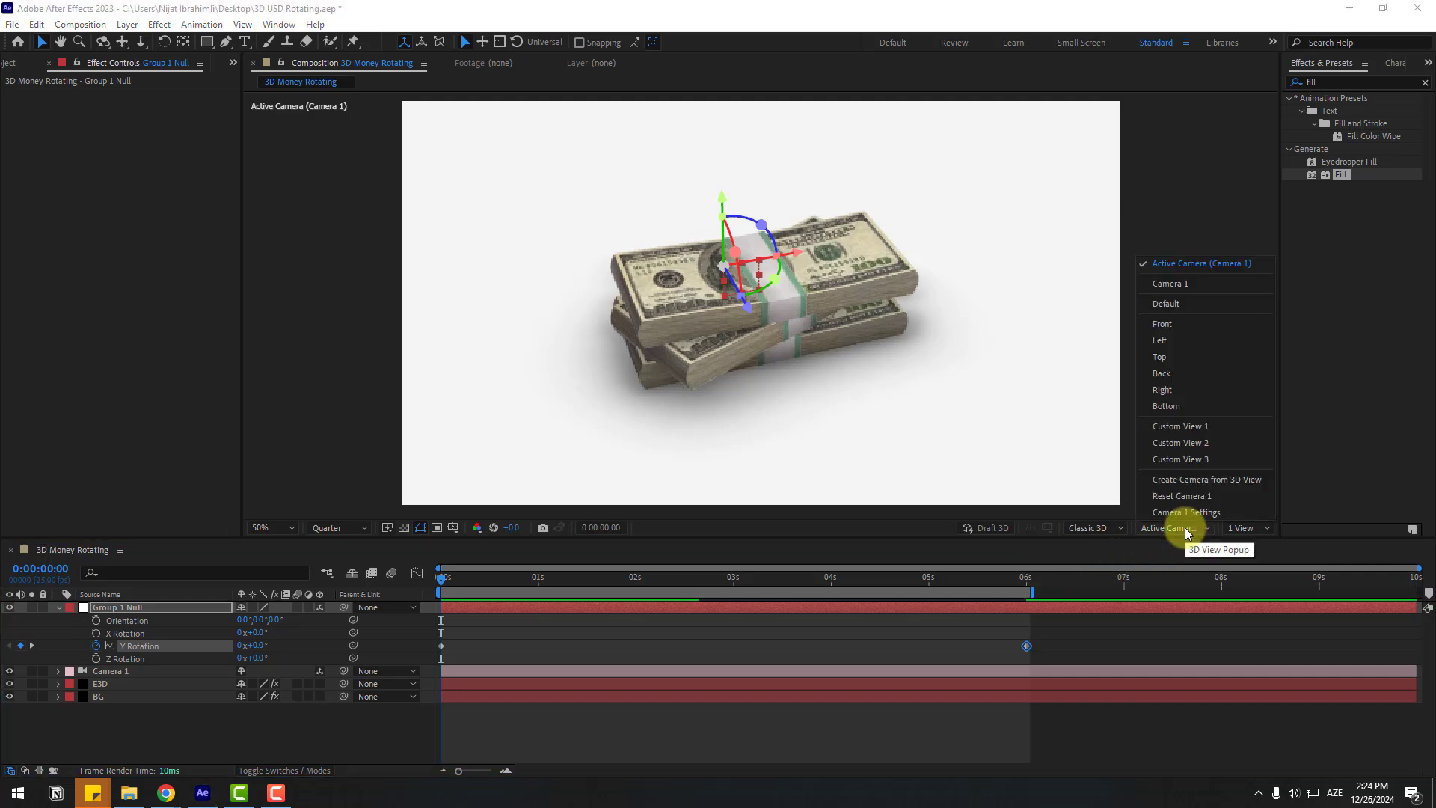
Step: In Top view, move Group 1 Null's anchor to the stack centre, about Z -294
left_click(1179, 359)
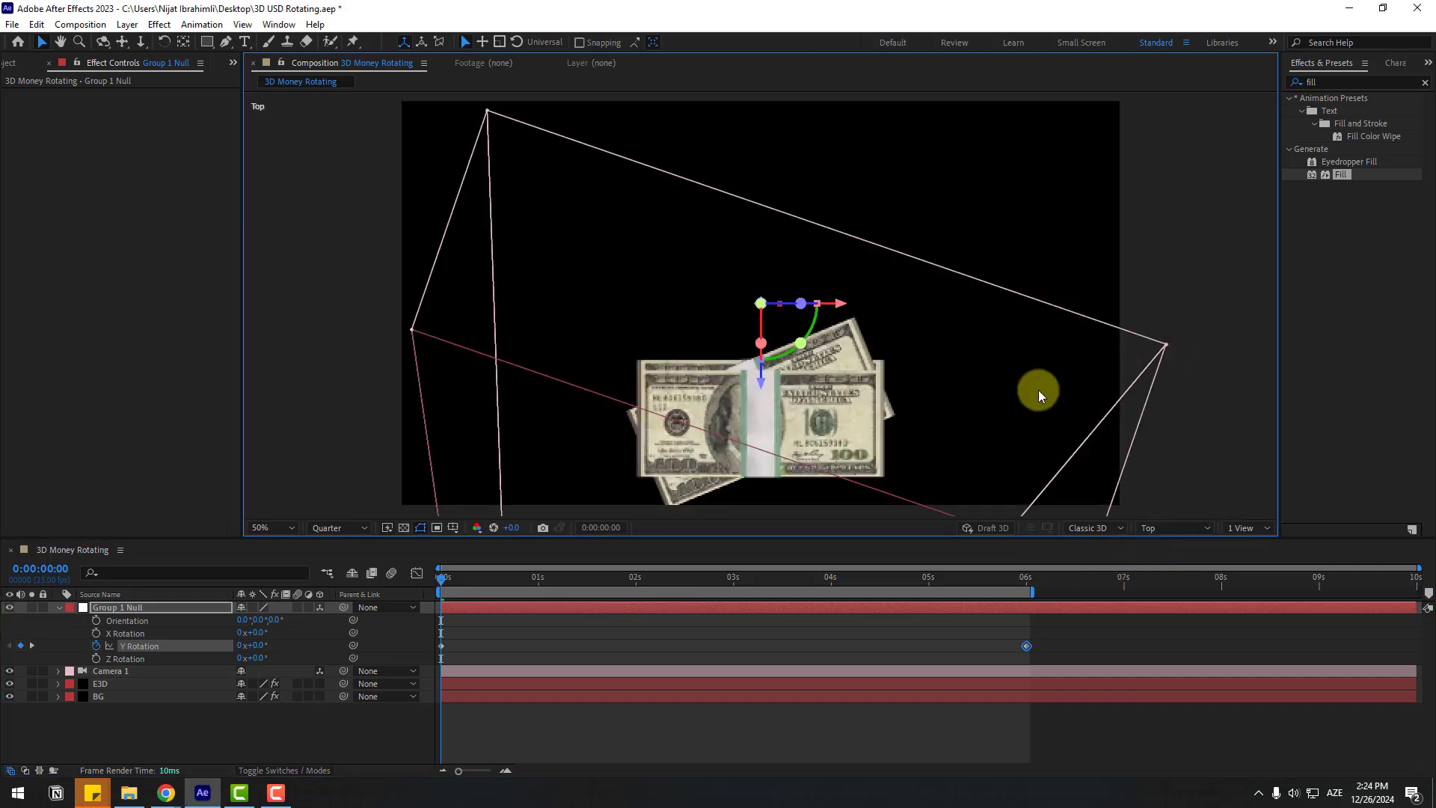
left_click(116, 610)
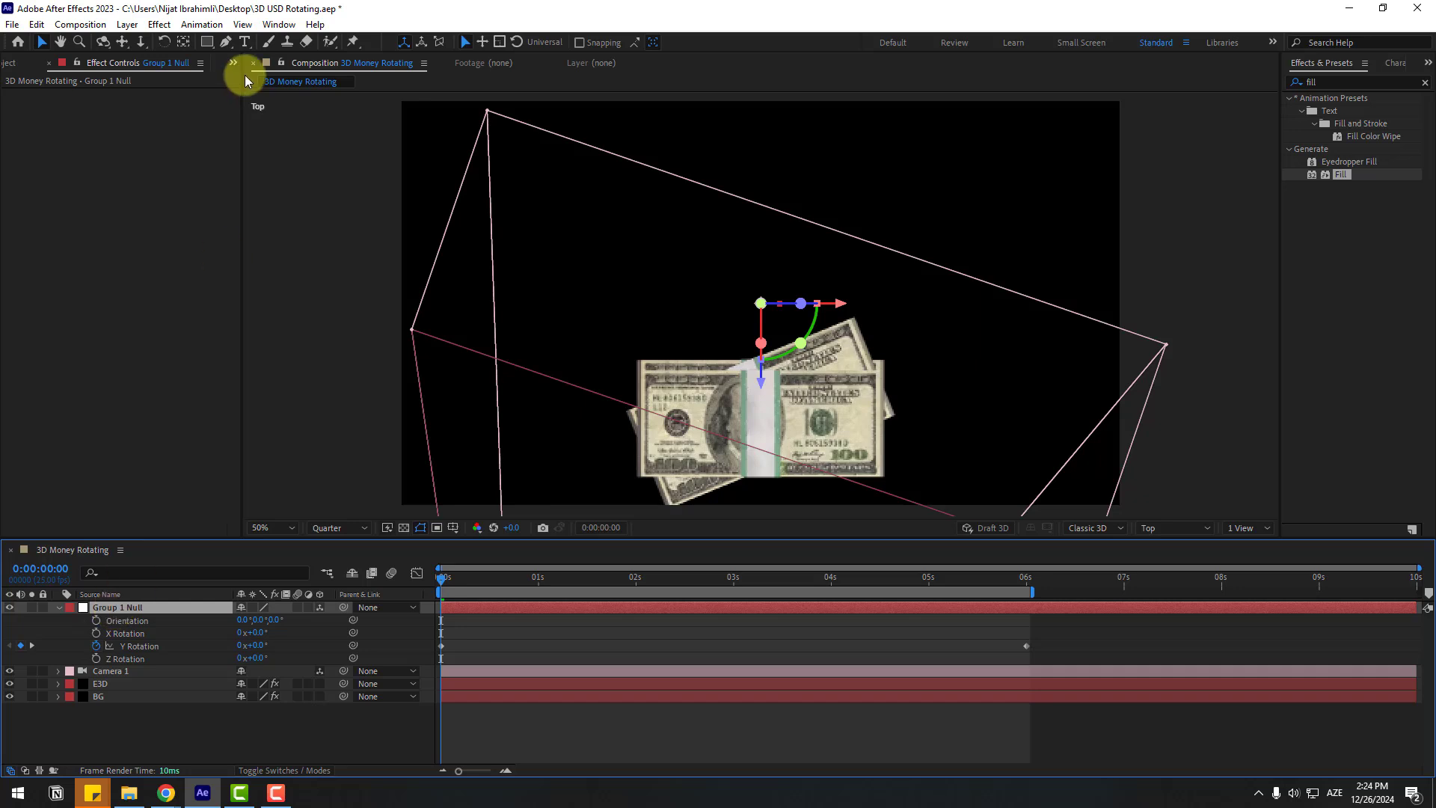
left_click(181, 43)
left_click_drag(703, 386, 733, 405)
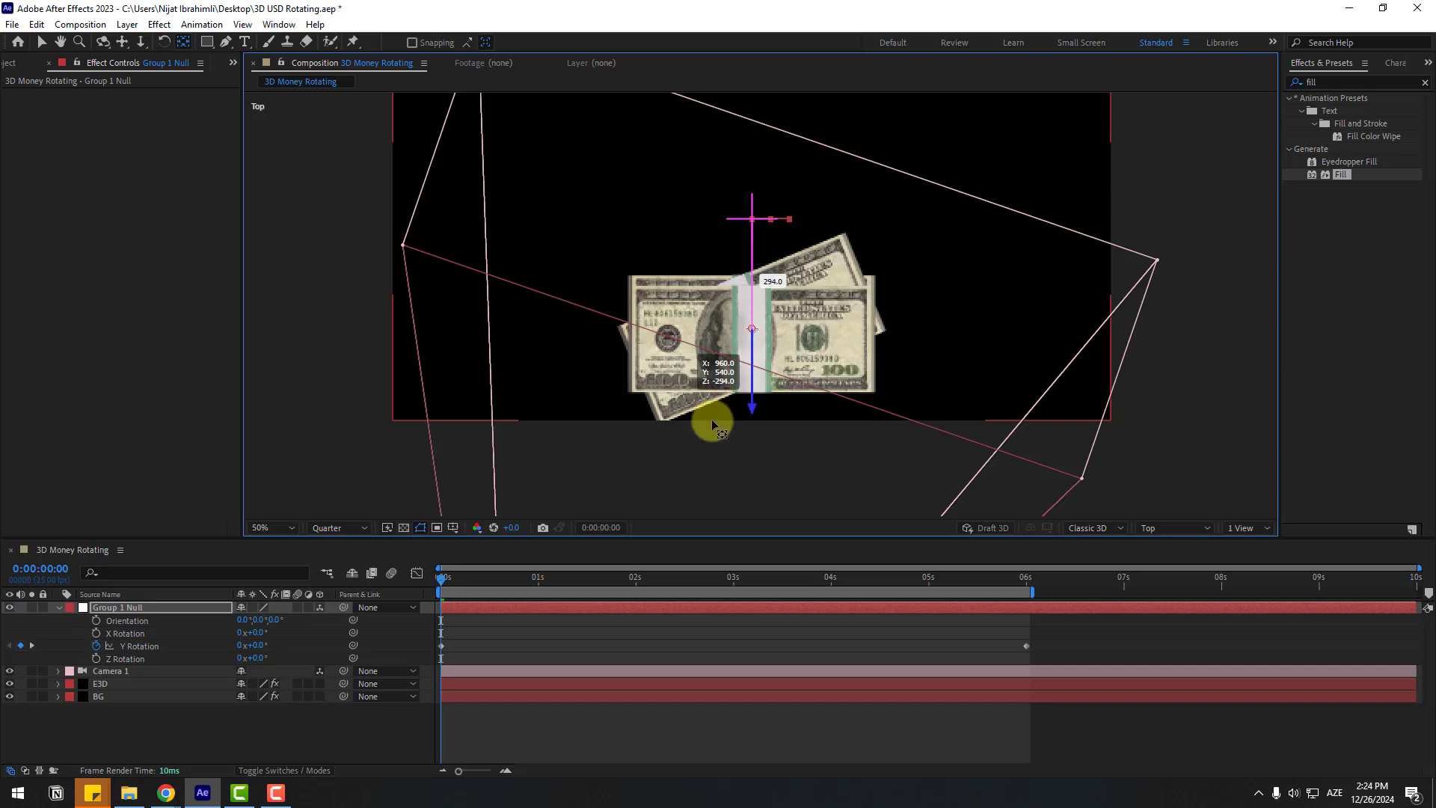
mouse_move(448, 590)
left_mouse_down()
mouse_move(631, 577)
mouse_move(441, 576)
left_mouse_up()
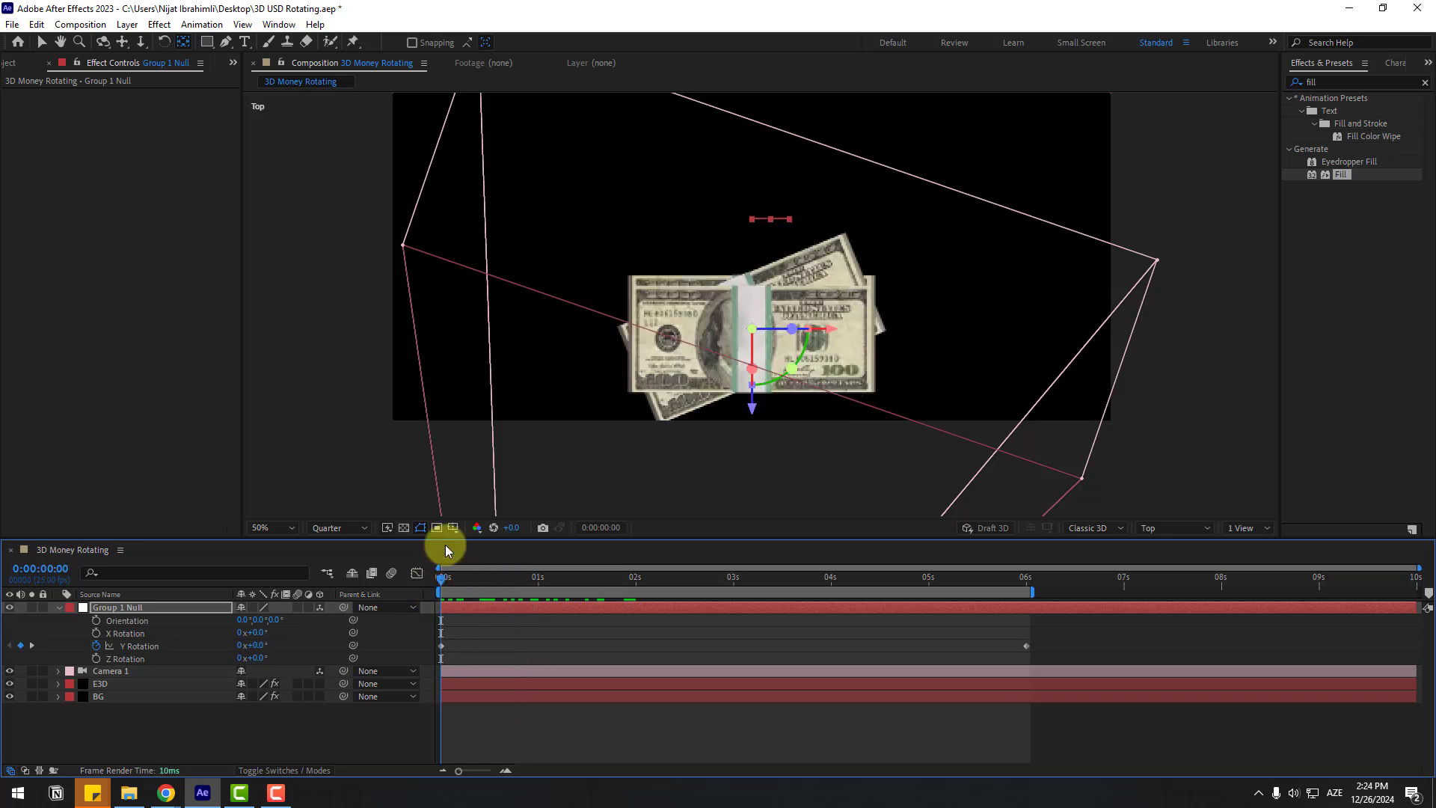
left_click(38, 47)
left_click(1159, 530)
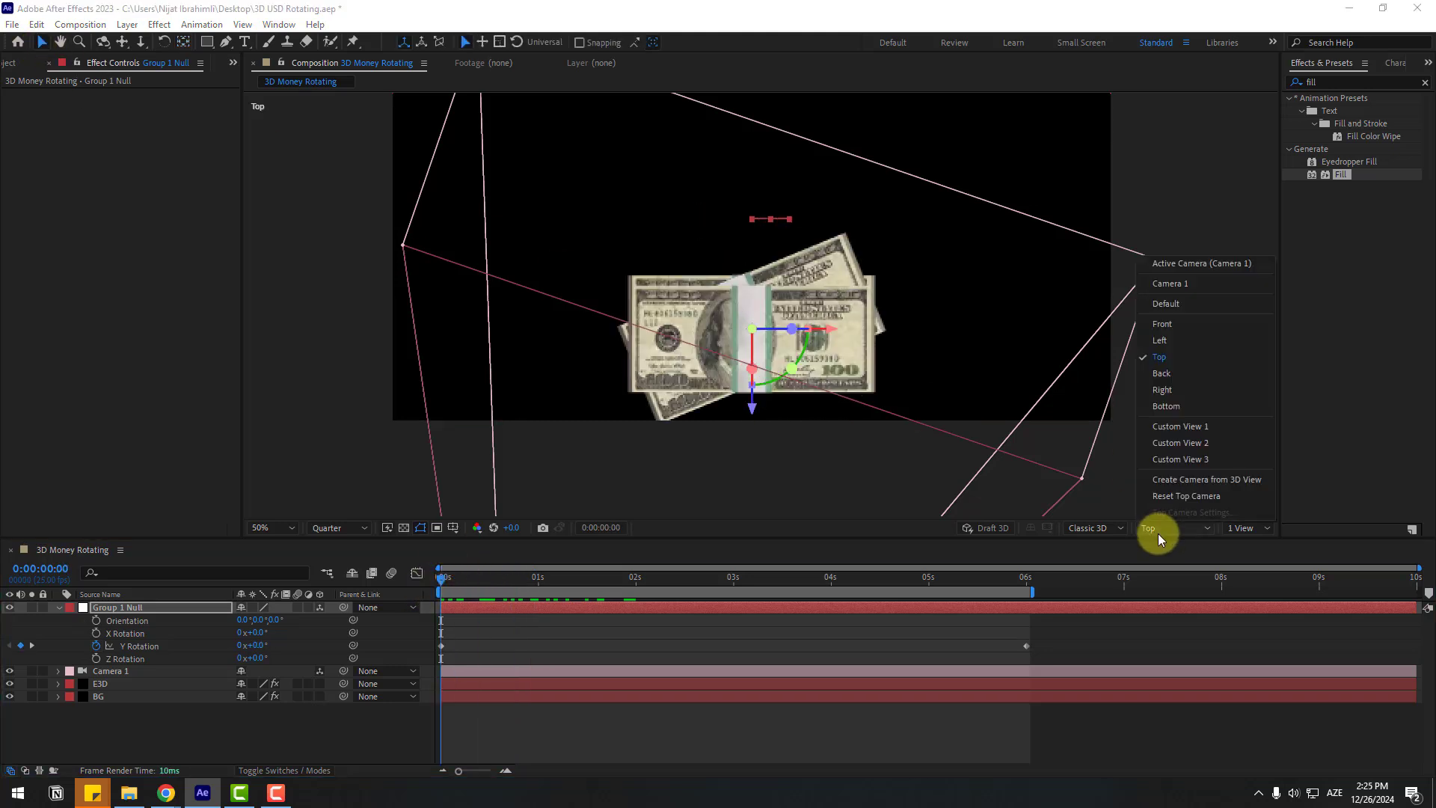
Step: Return the viewer to Active Camera at 100% magnification and preview the rotation
left_click(1217, 264)
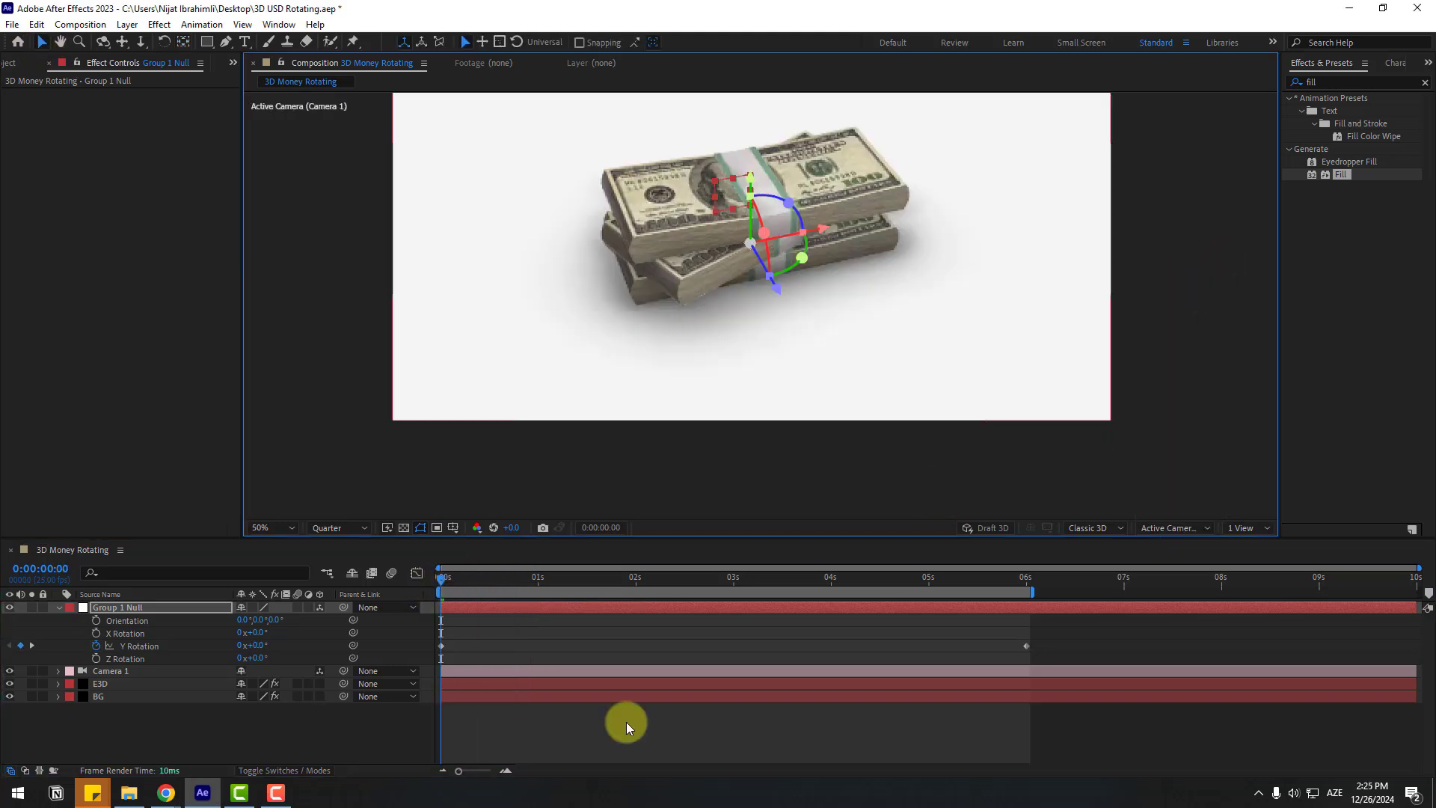
left_click(280, 528)
left_click(287, 279)
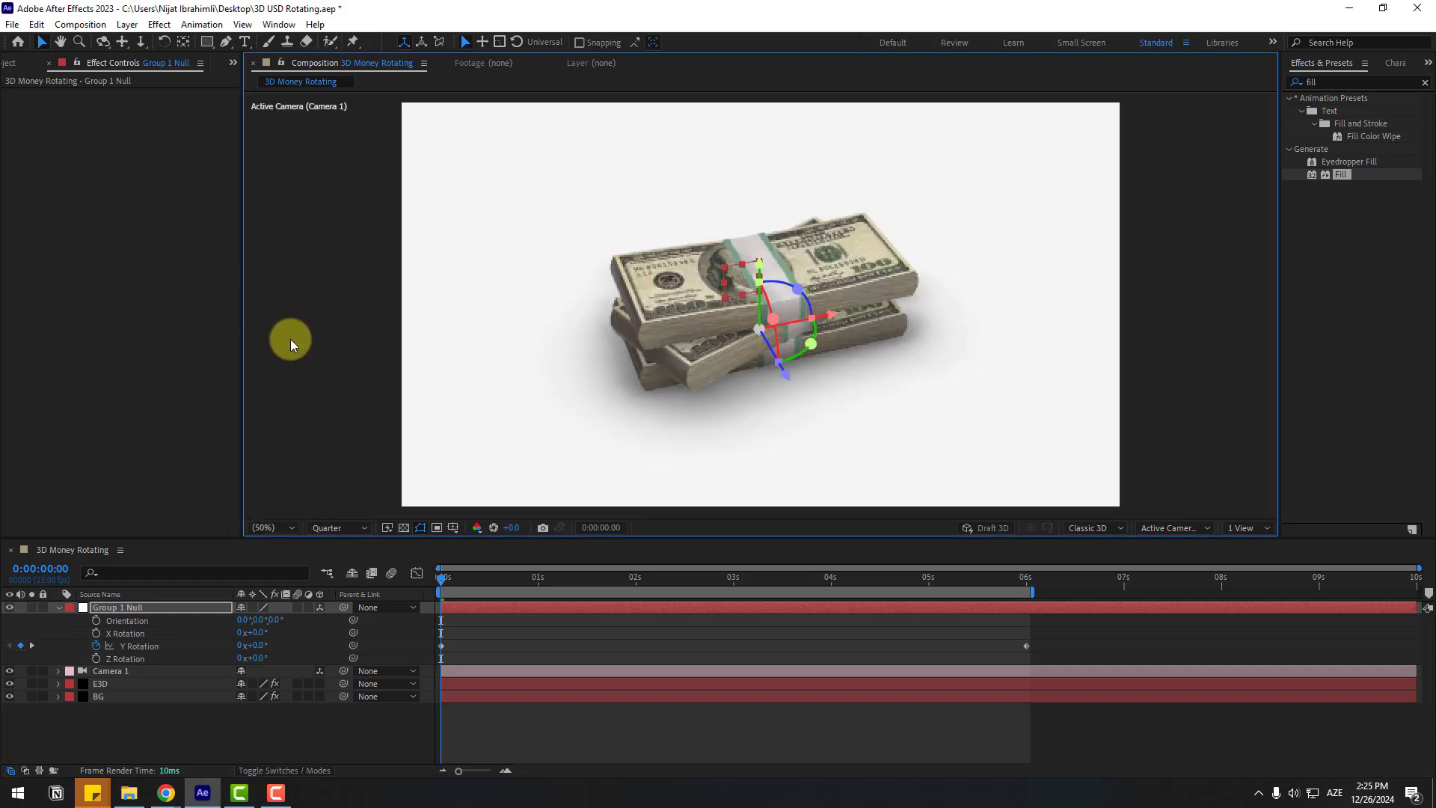
key("space")
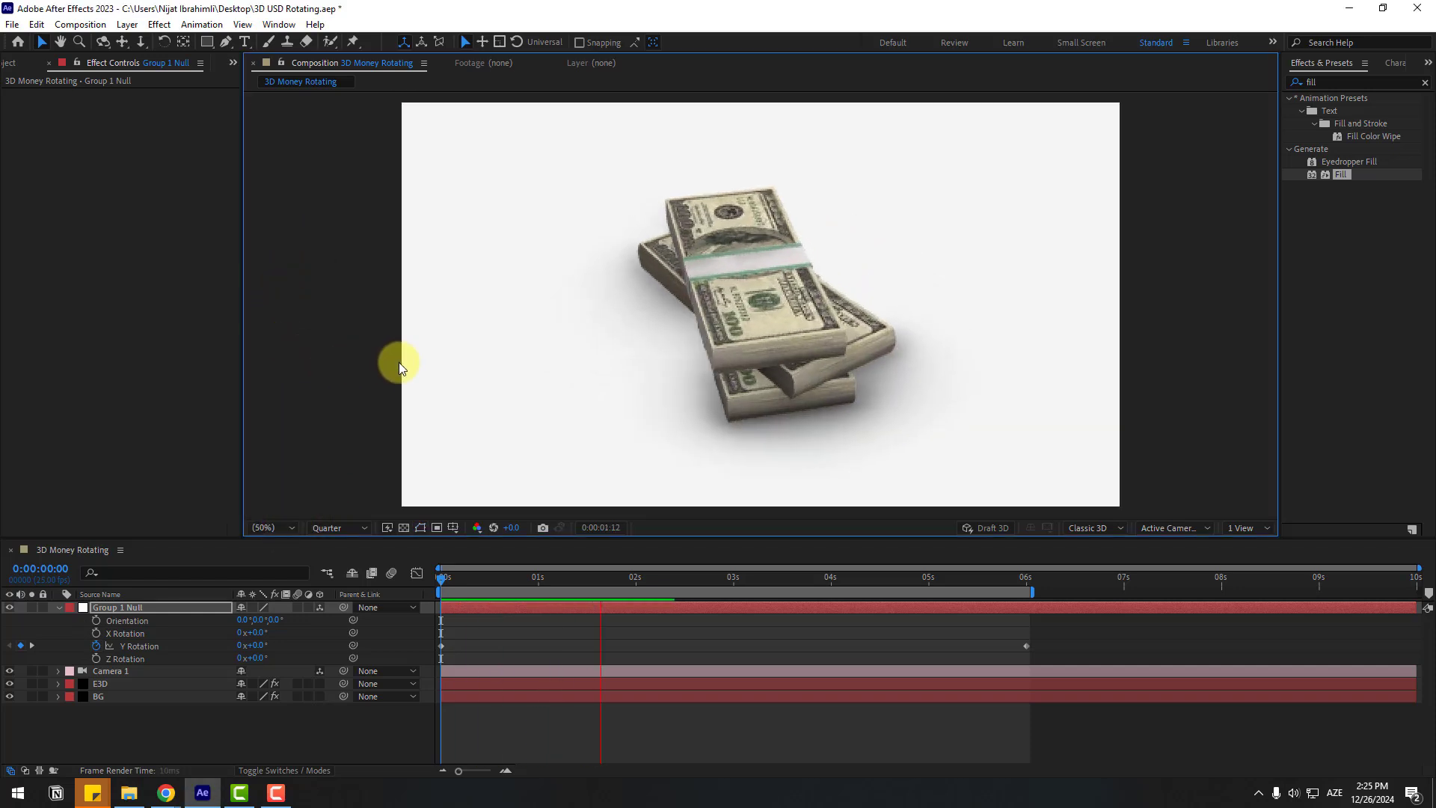
key("space")
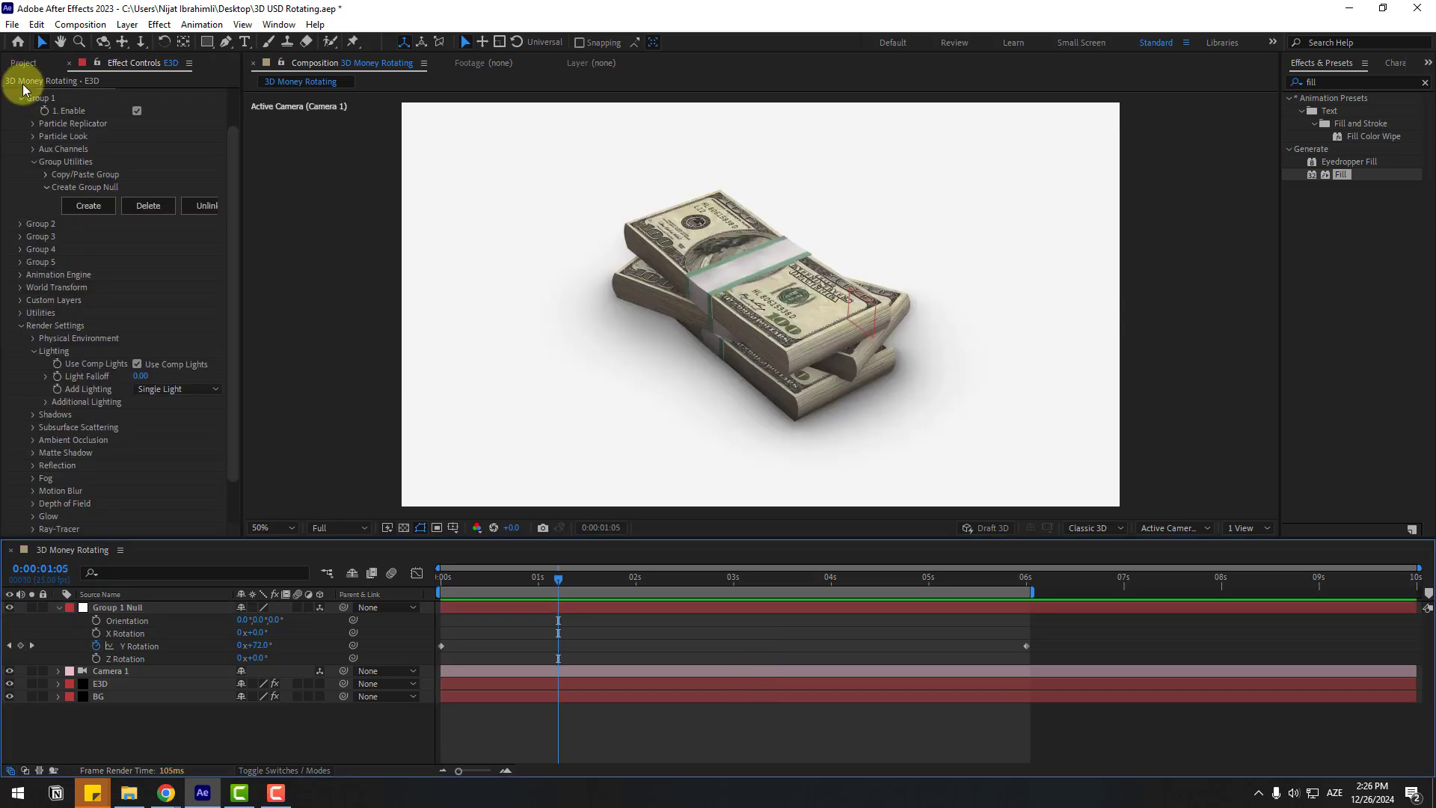
Step: Duplicate the comp as 3D Money Rotating 2, open it and preview the spinning stack
left_click(13, 62)
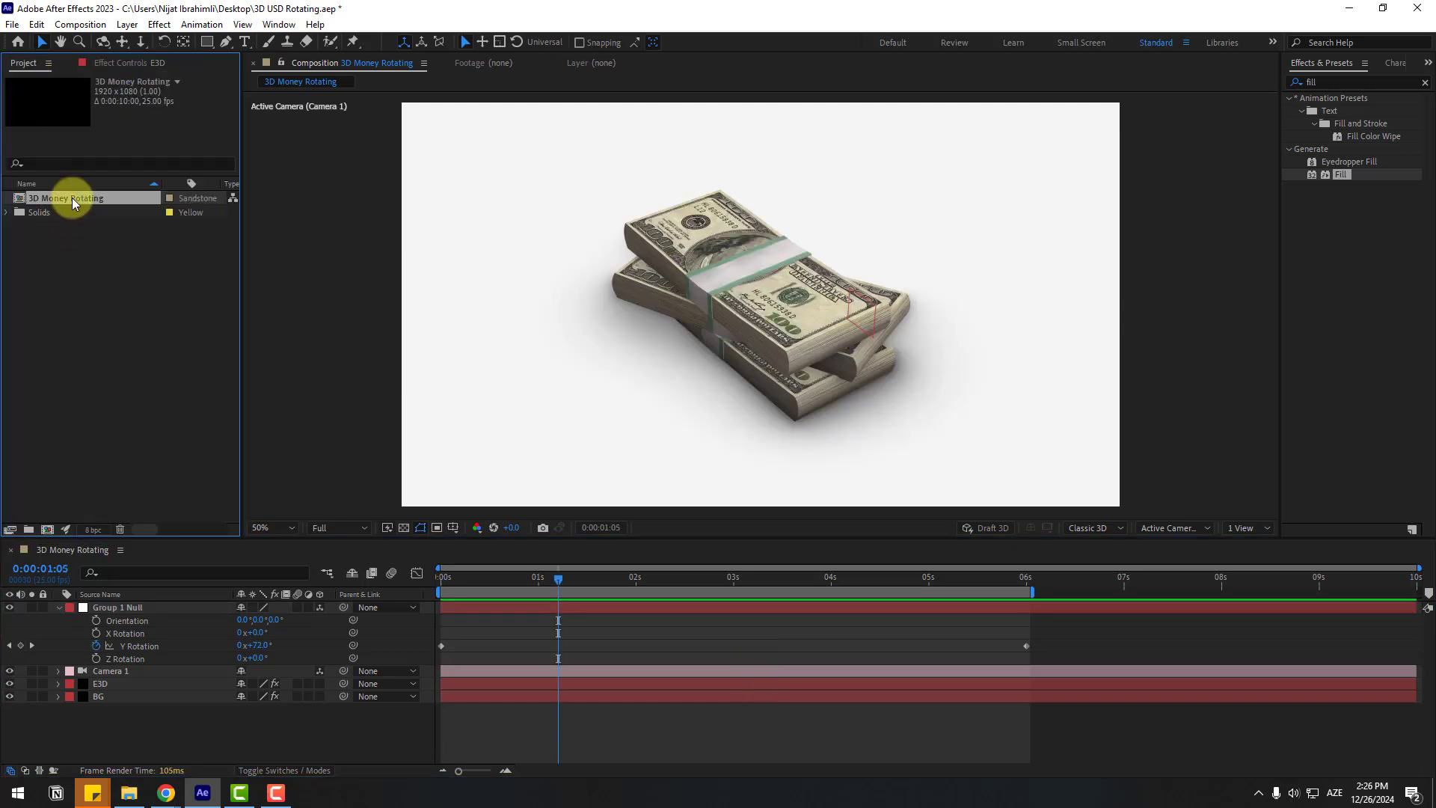
key("ctrl+d")
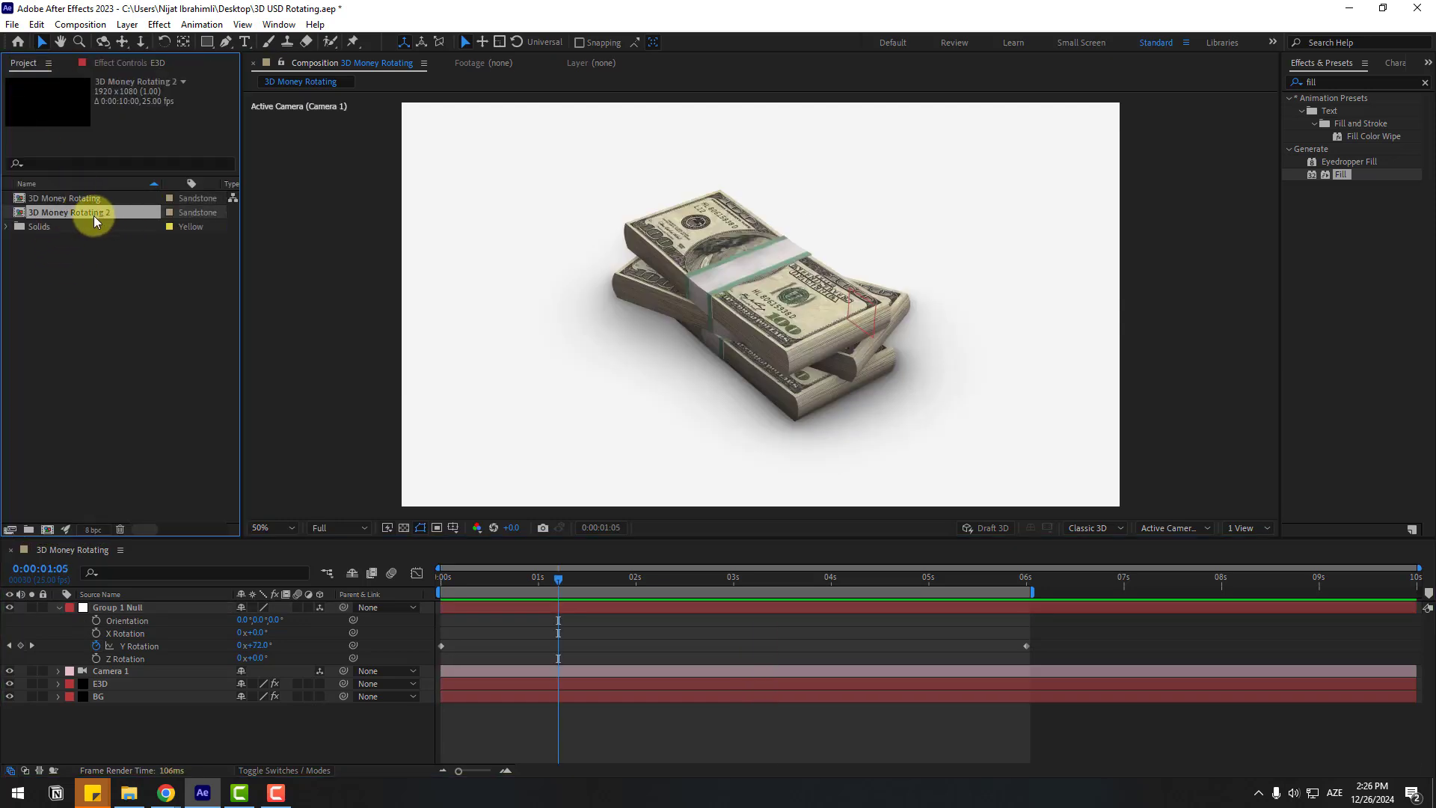
double_click(95, 216)
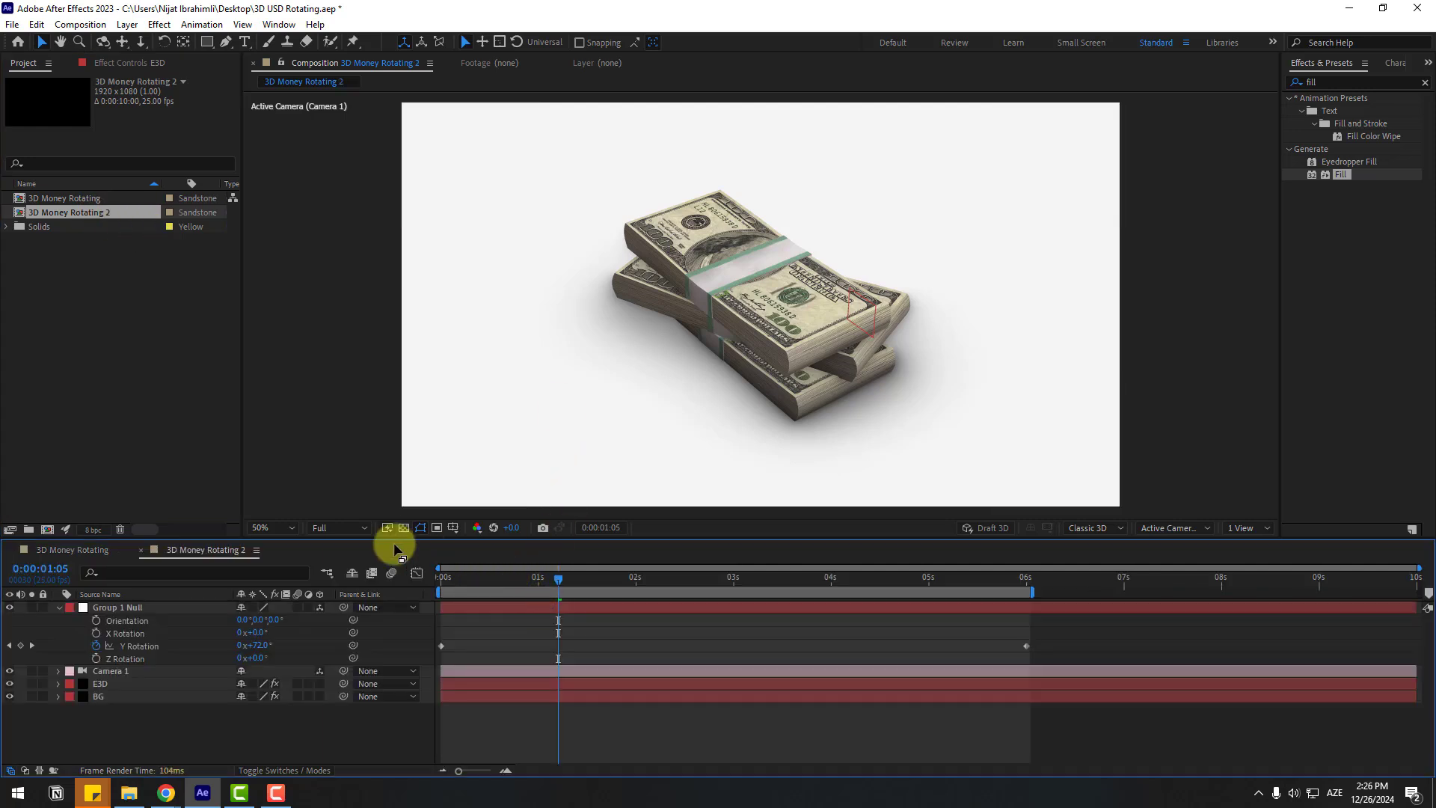
key("space")
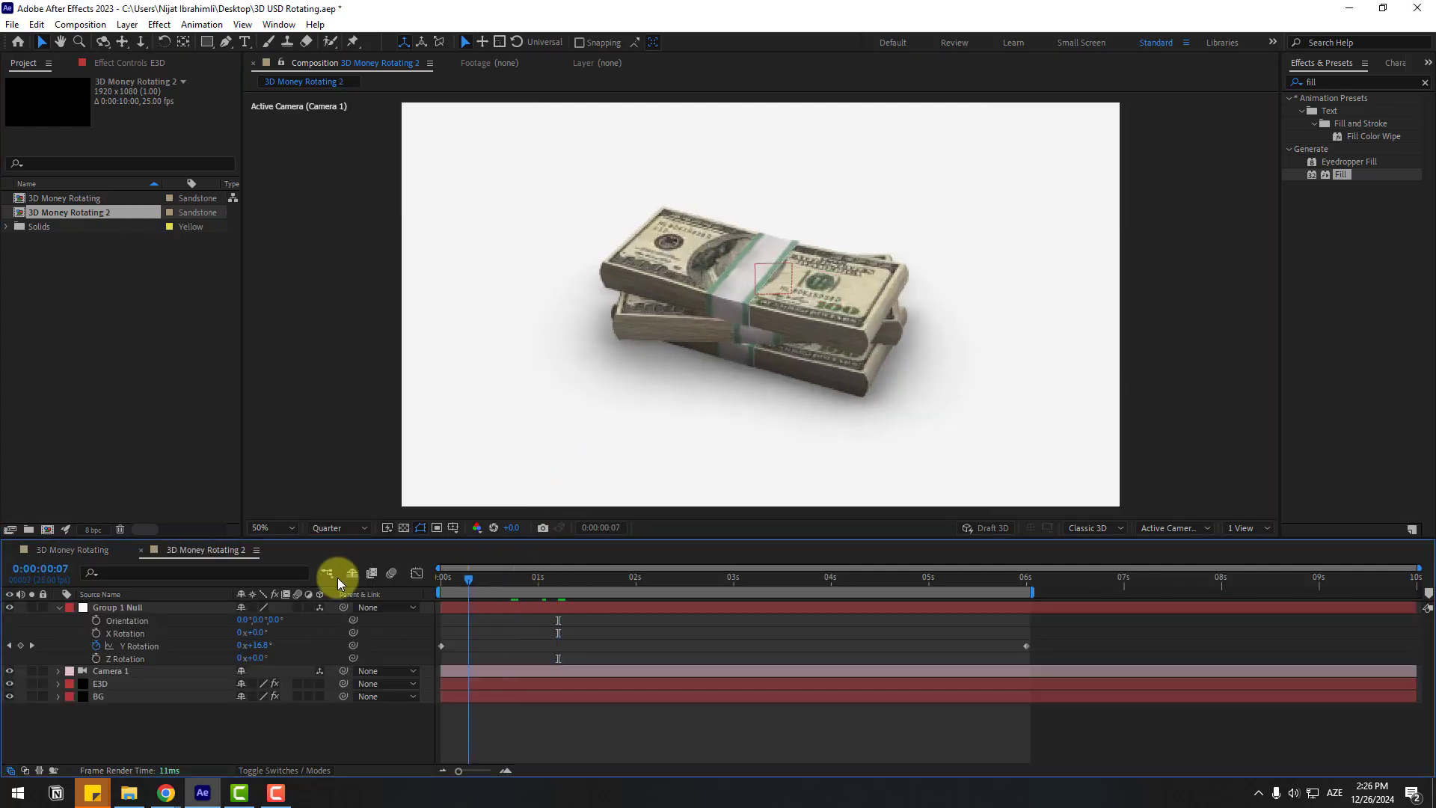
key("space")
key("y")
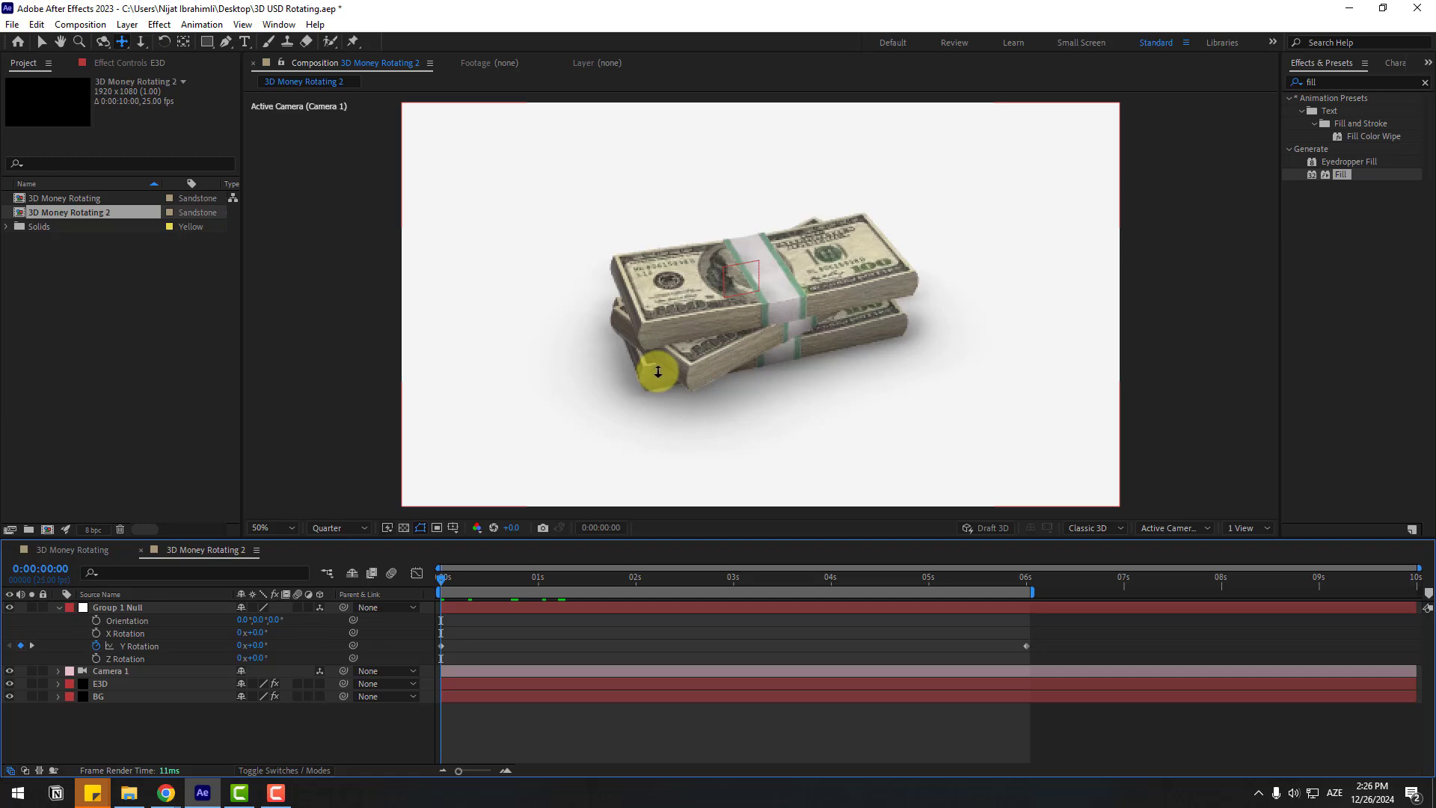
Step: Dolly and orbit the camera into a close-up of the top bill stack
left_click_drag(650, 364, 643, 283)
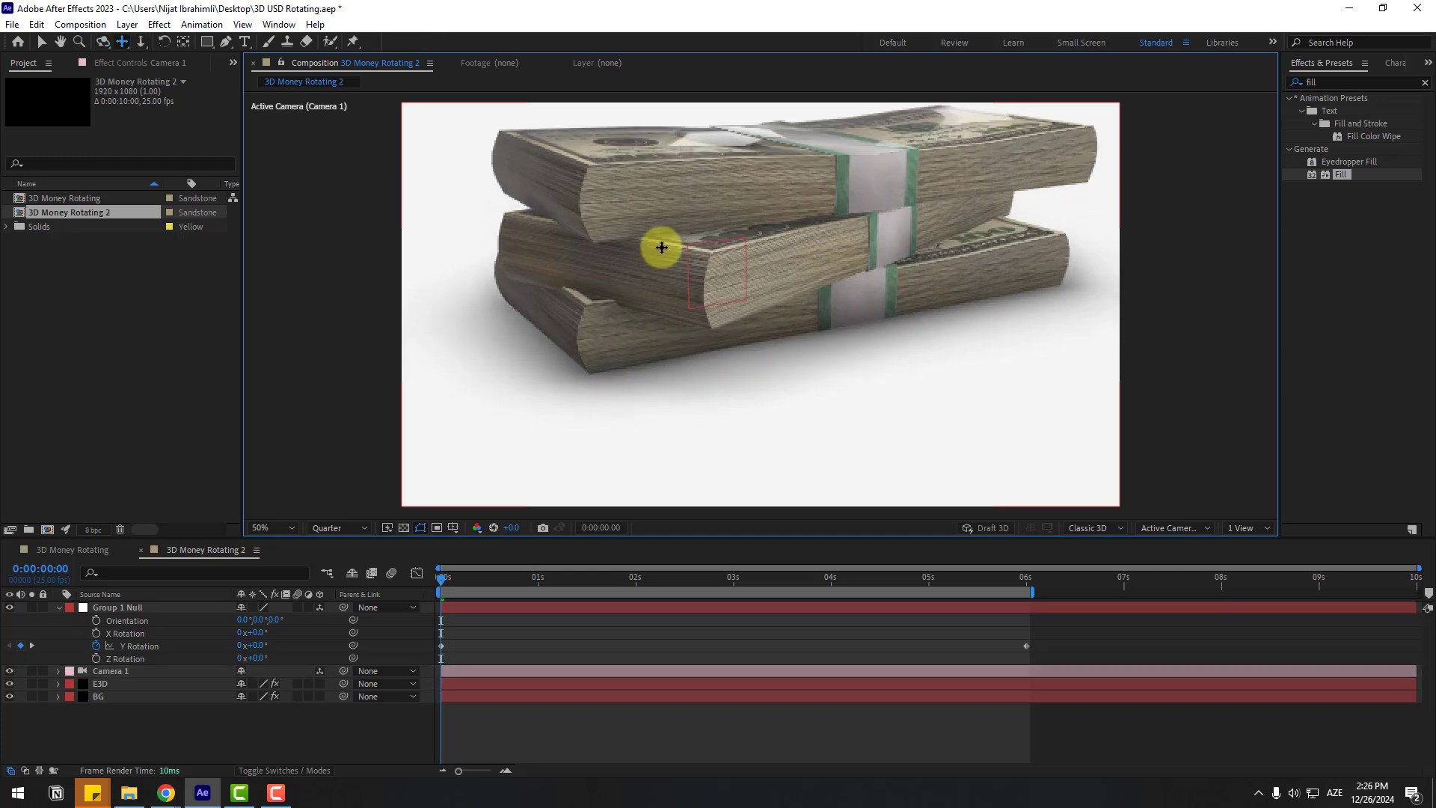
left_click_drag(693, 234, 631, 269)
key("c")
key("c")
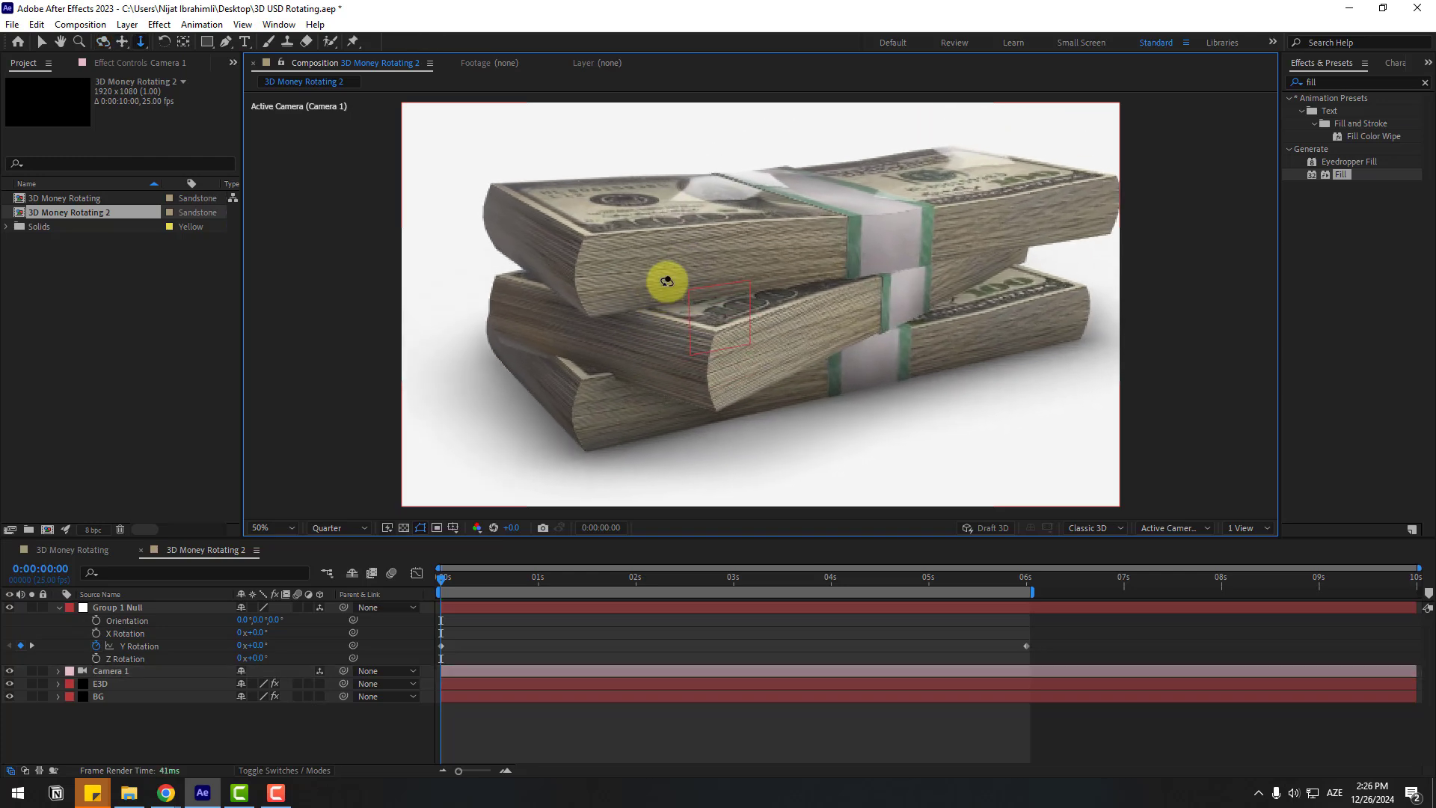
key("c")
key("c")
left_click_drag(599, 368, 599, 326)
Step: Set the Group 1 Null's 6-second Y Rotation keyframe to -1x
left_click_drag(482, 576, 518, 580)
left_click_drag(919, 583, 1026, 577)
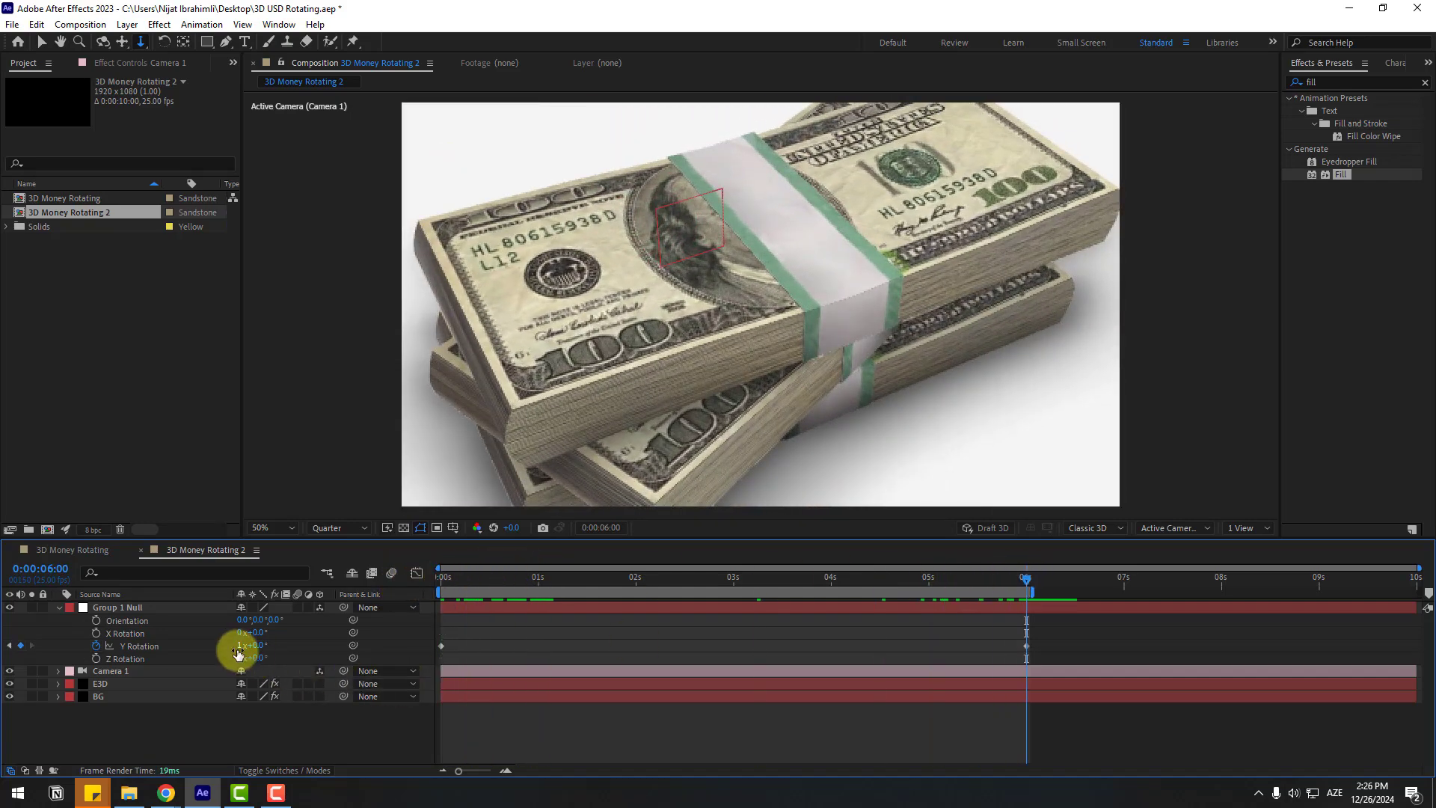
type("-1")
key("Return")
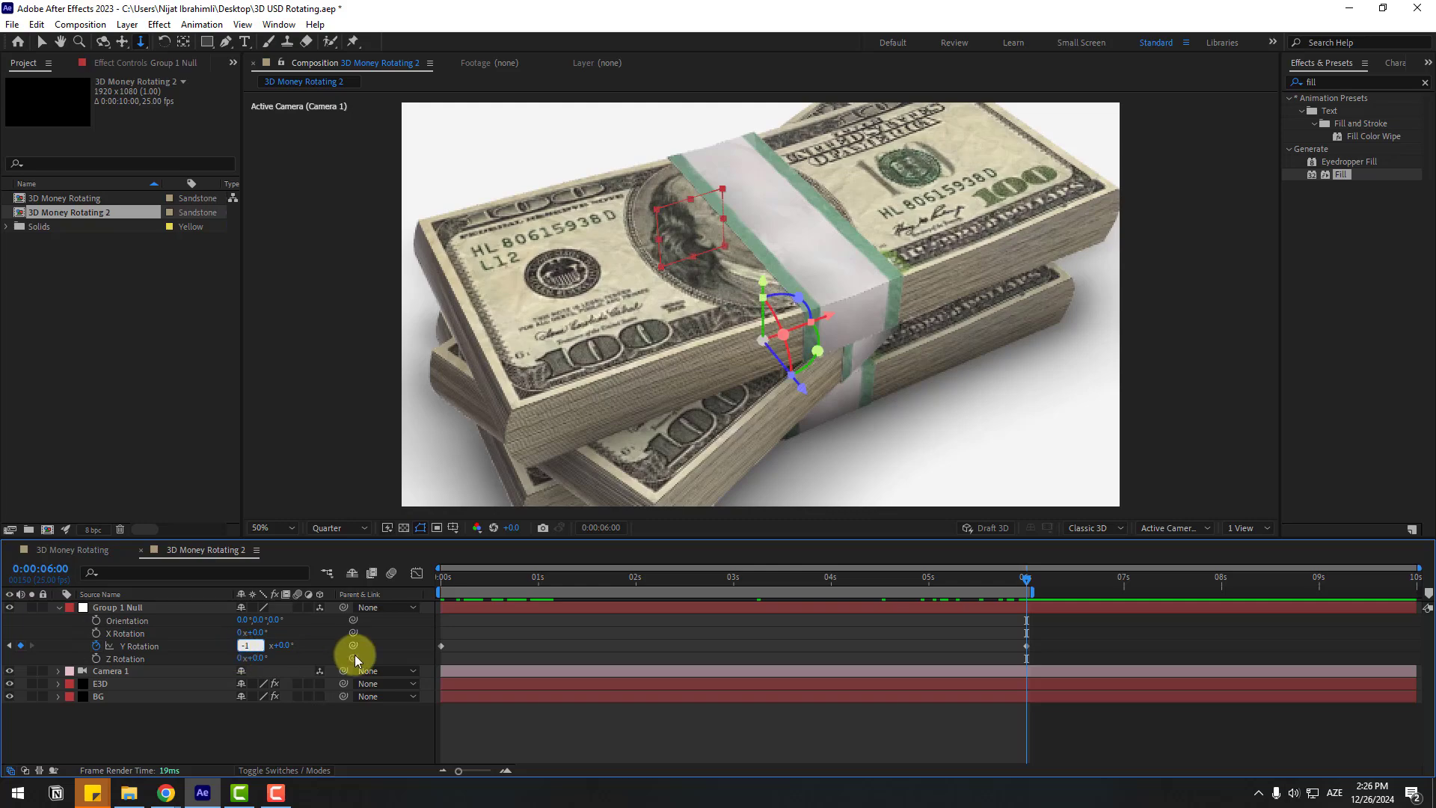
key("space")
left_click(453, 581)
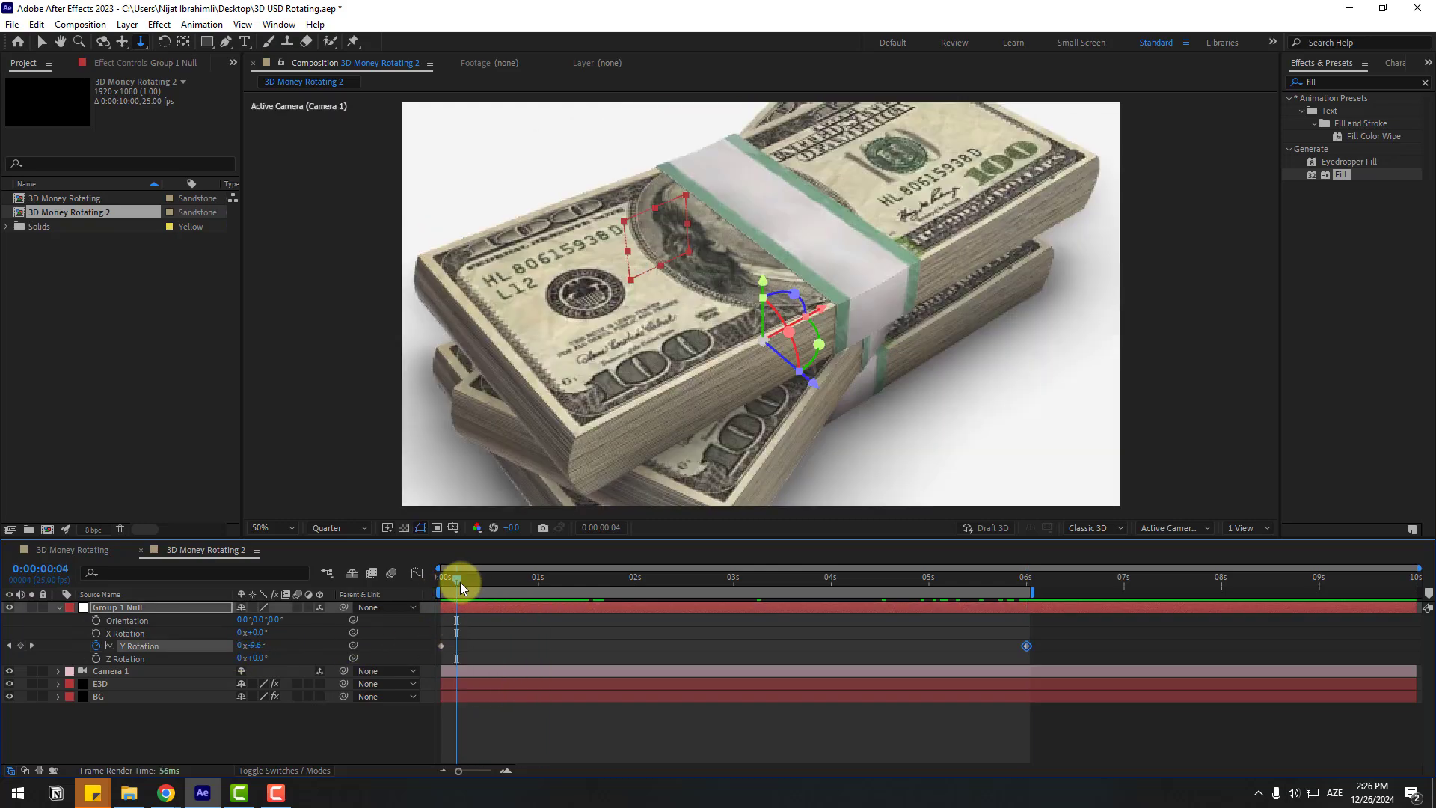
left_click(106, 670)
Step: Enable Camera 1 depth of field: aperture 100, focus distance 908.7 pixels, blur level 200%
left_click(58, 671)
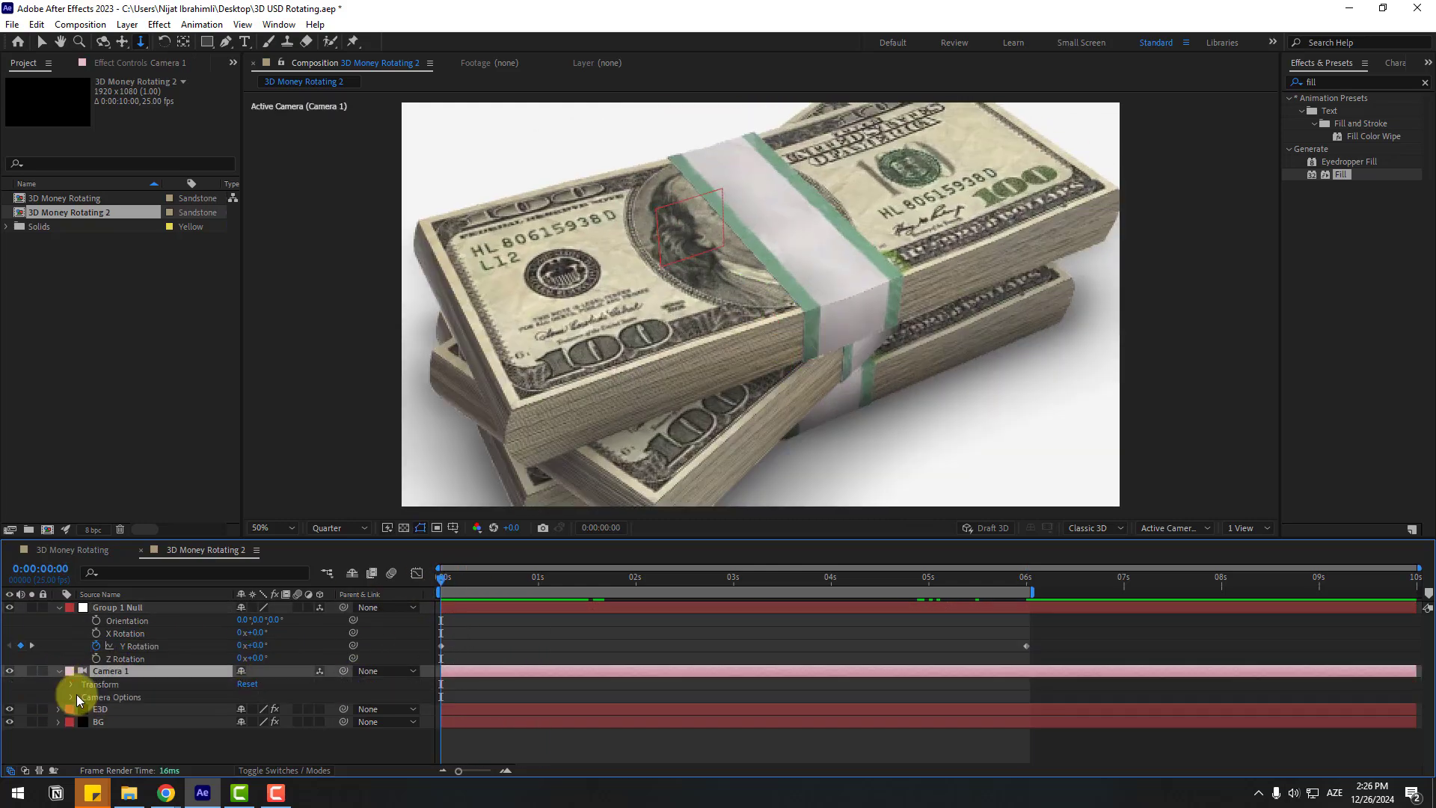
left_click(70, 697)
scroll(105, 711, "down", 3)
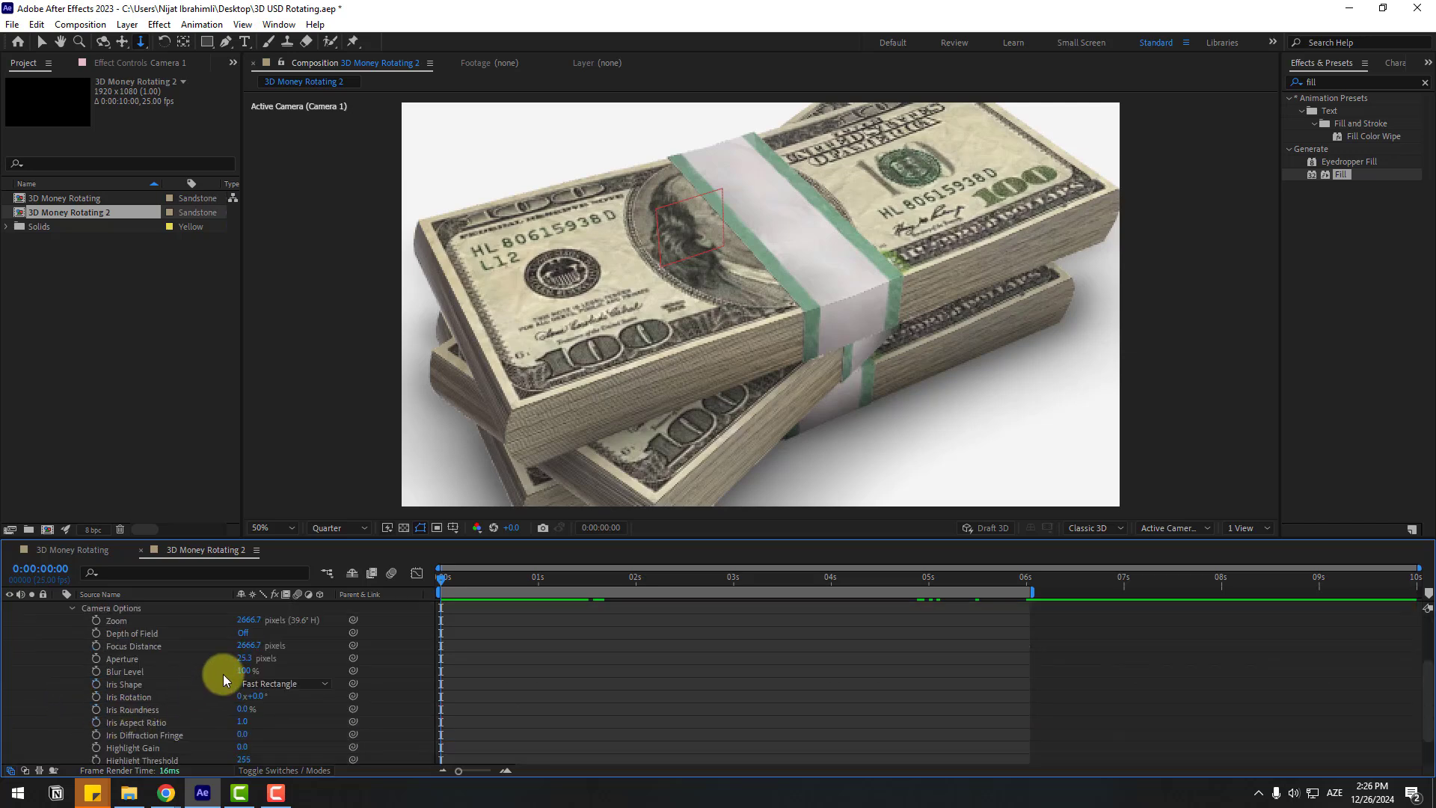
left_click(246, 632)
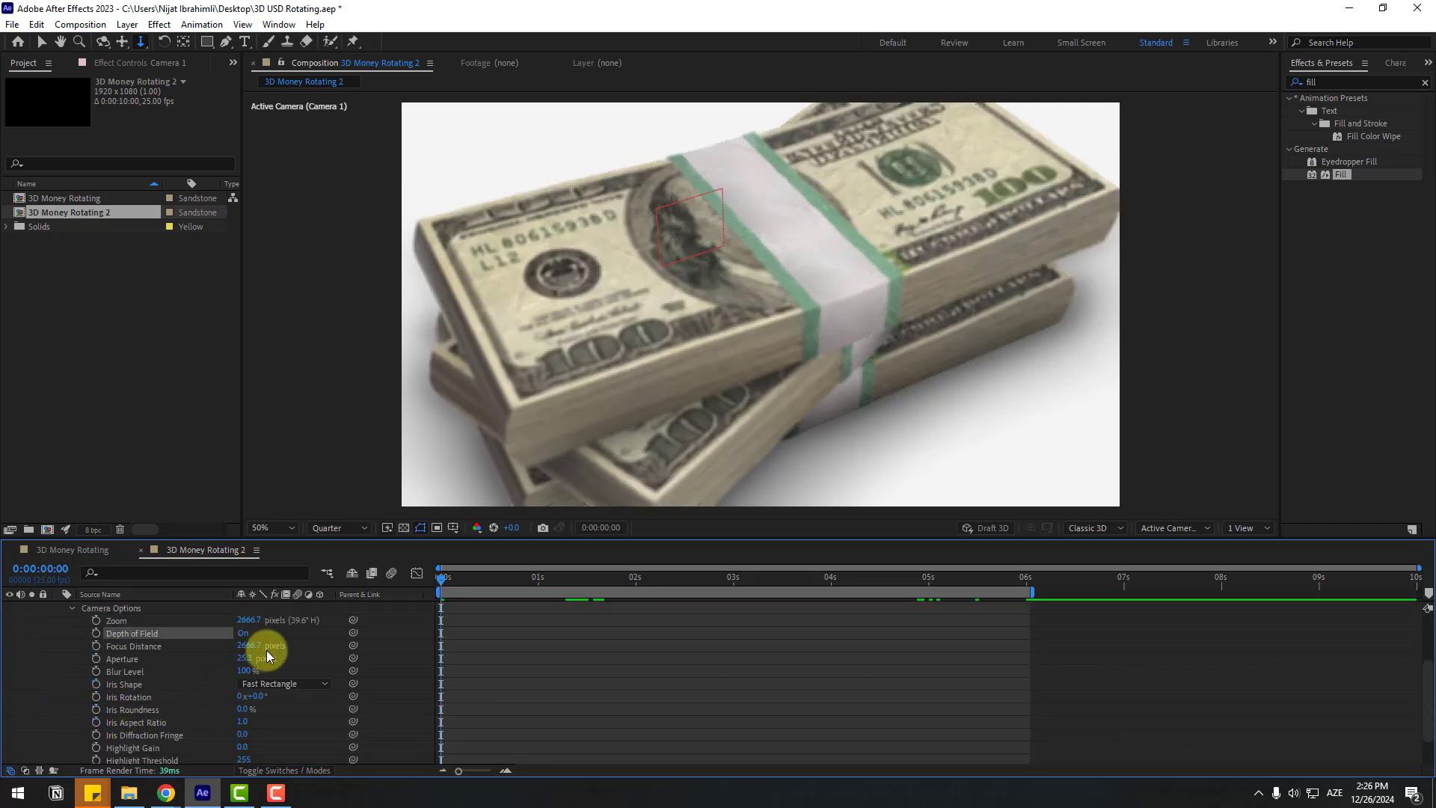
left_click(259, 658)
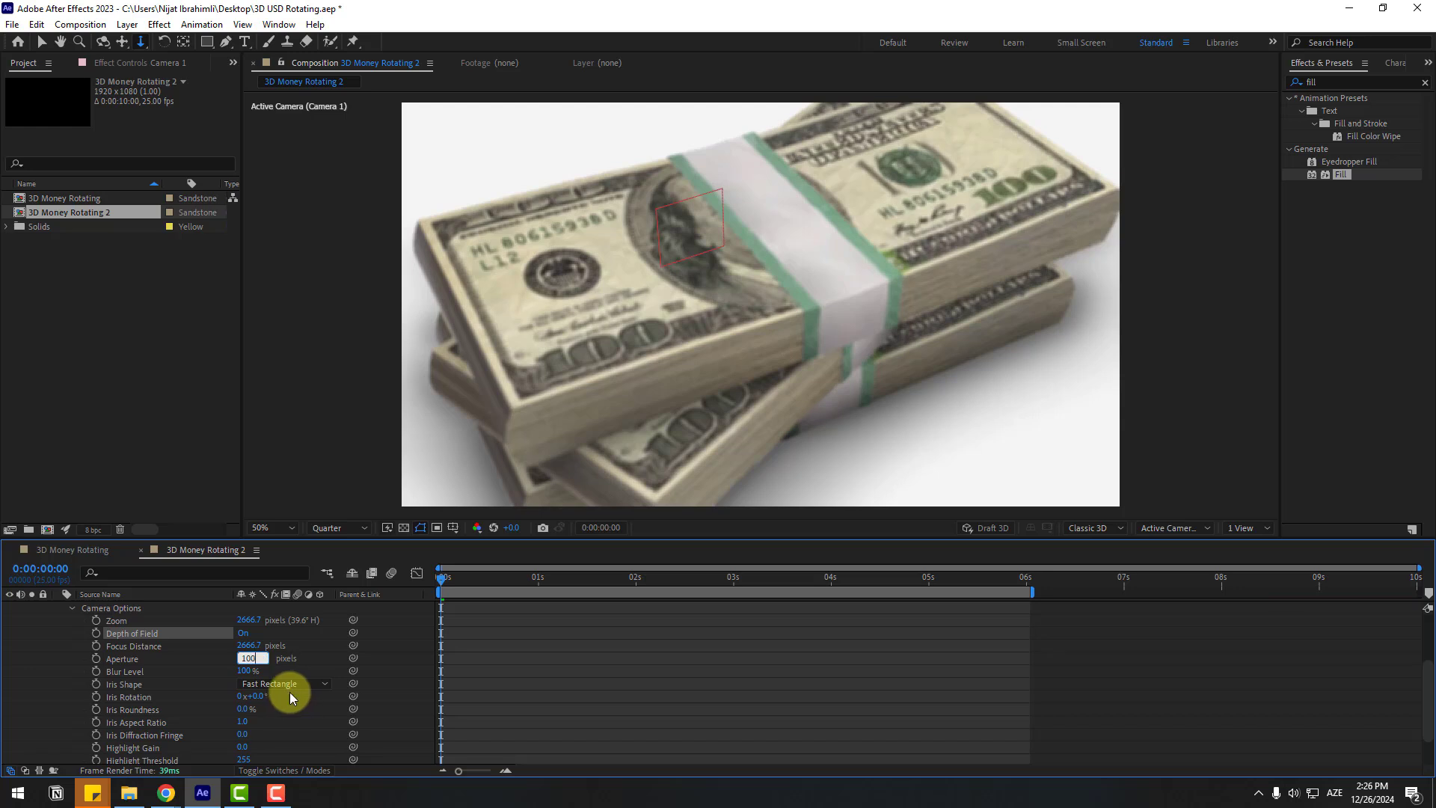
type("100")
key("Return")
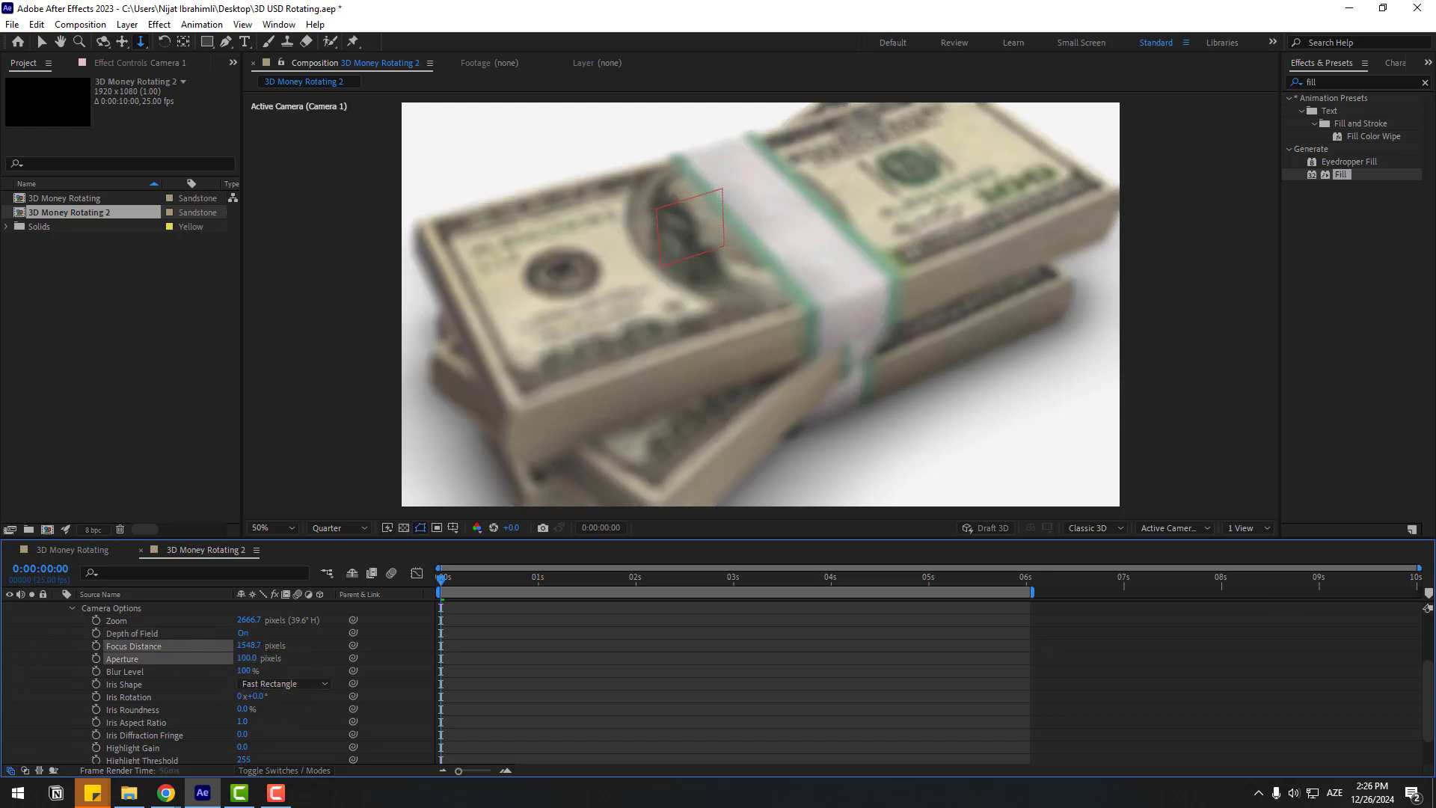
left_click_drag(249, 646, 1, 646)
left_click_drag(273, 642, 239, 673)
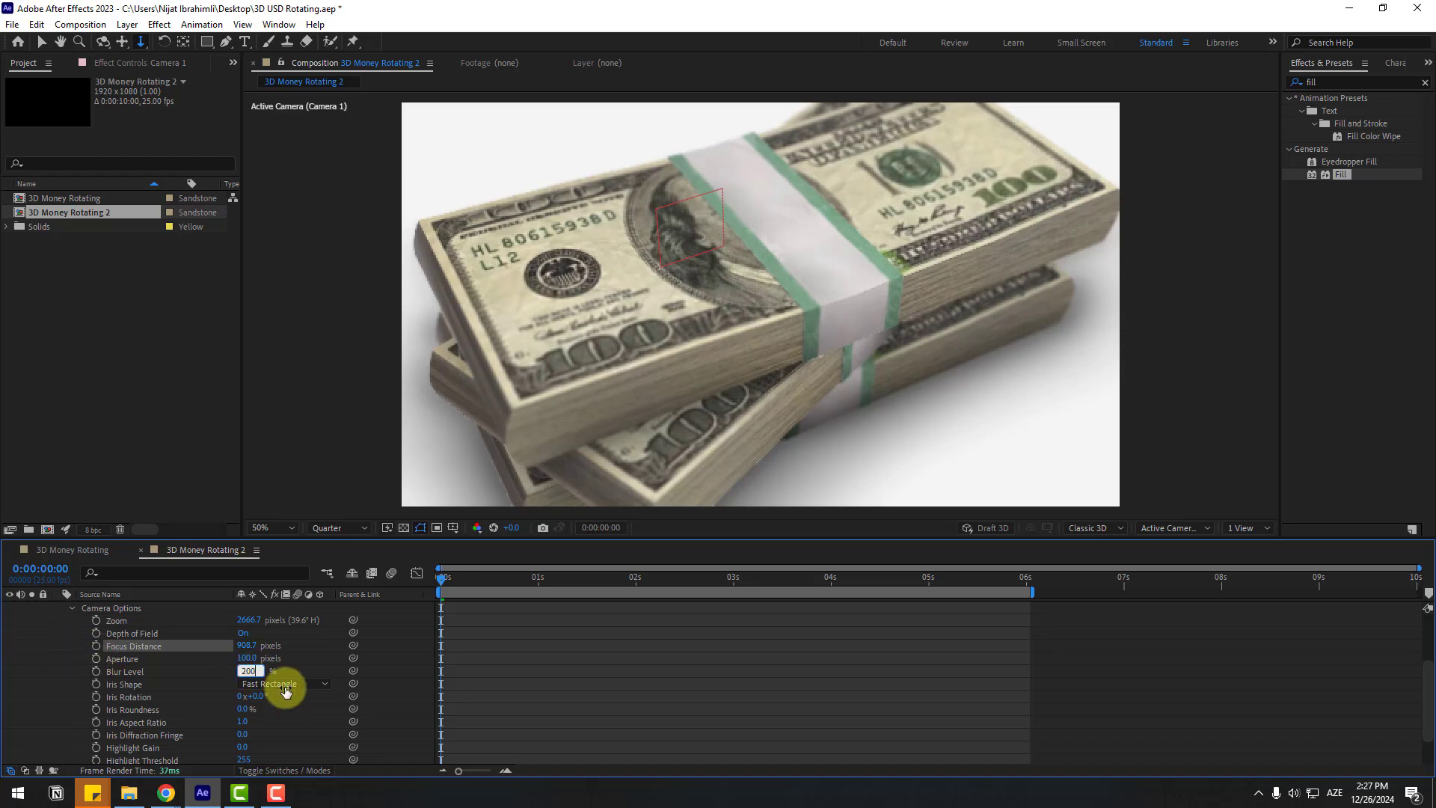
key("Return")
key("space")
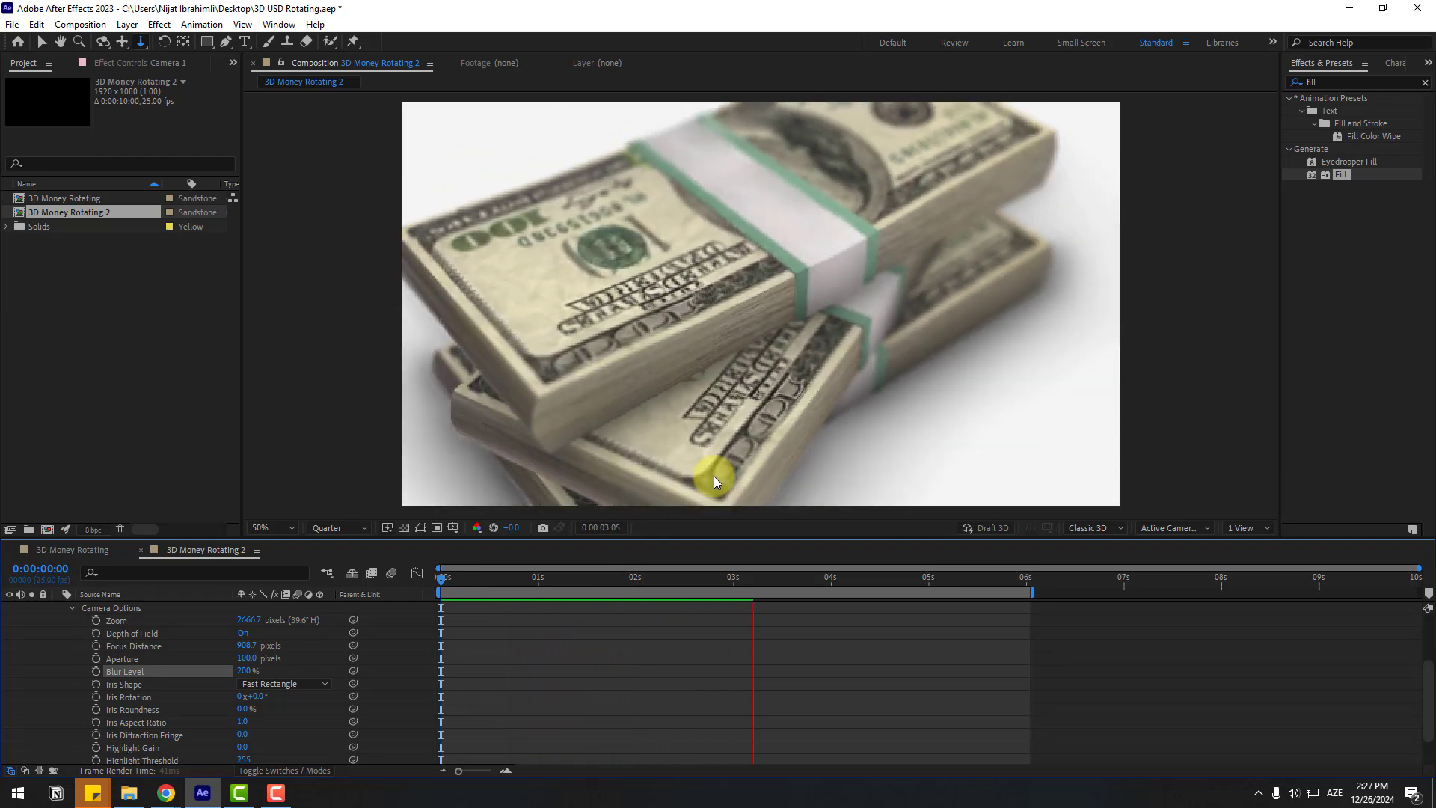
Step: Set the E3D layer's Ambient Occlusion SSAO Intensity to 10.0
left_click(624, 577)
scroll(182, 636, "up", 7)
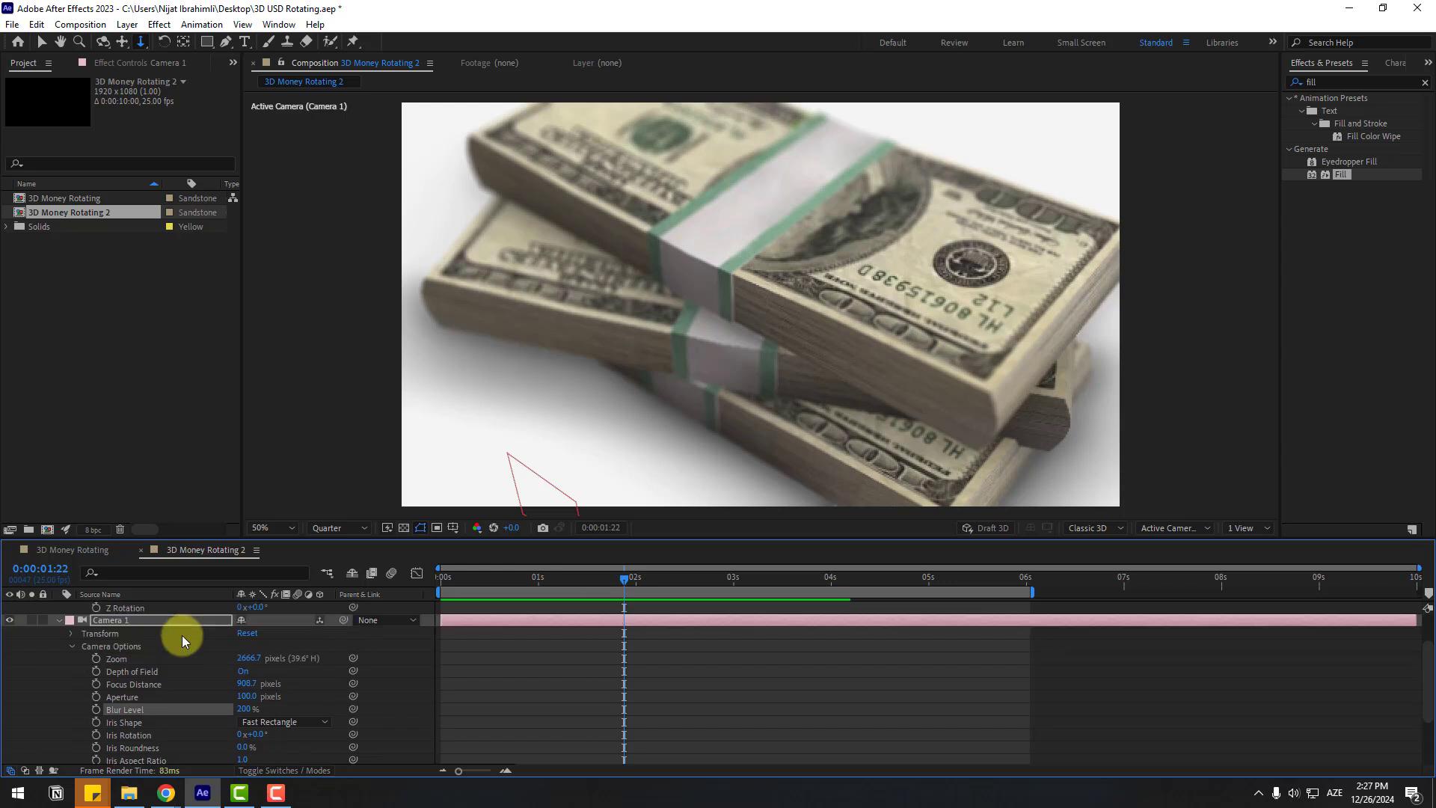
scroll(145, 641, "down", 10)
left_click(105, 743)
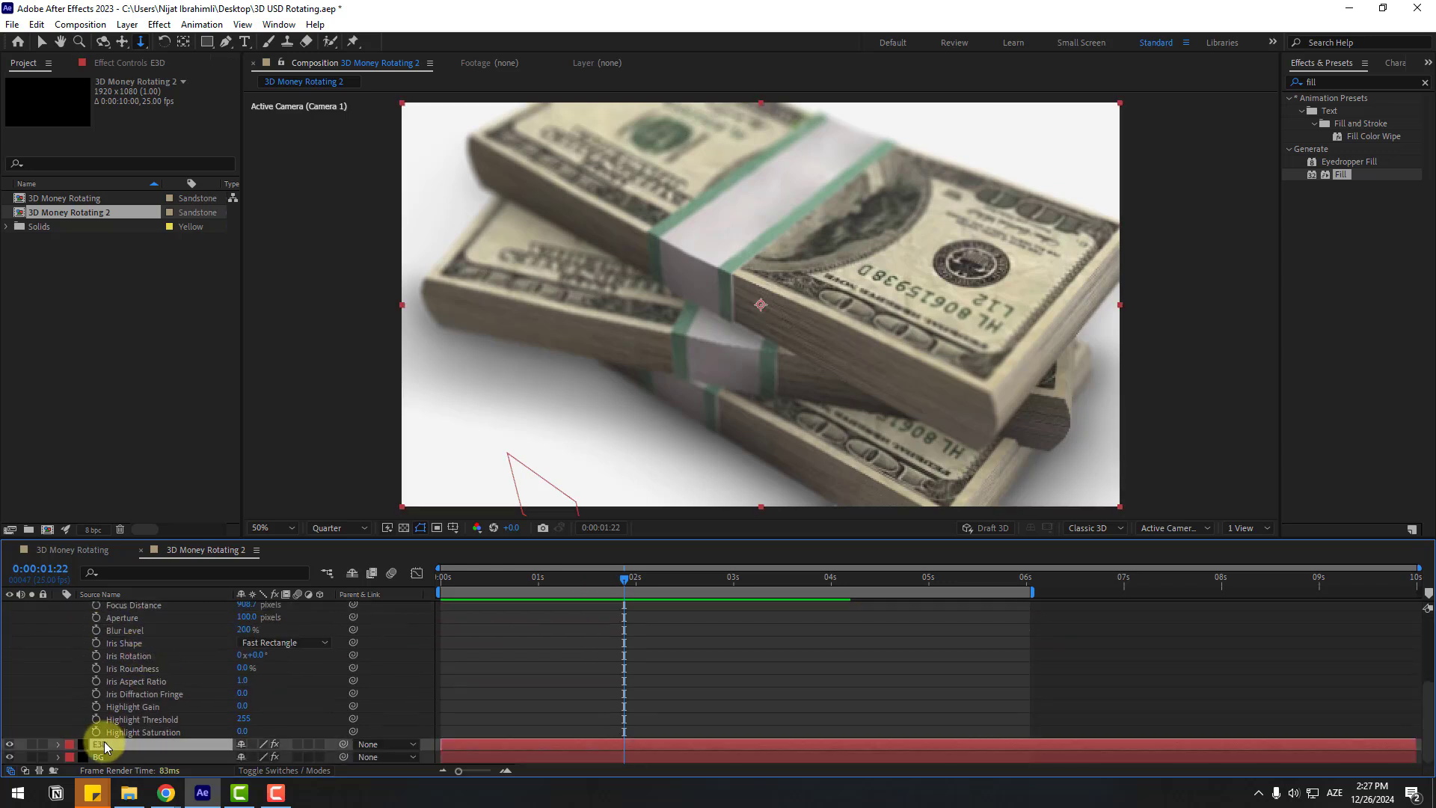
left_click(112, 66)
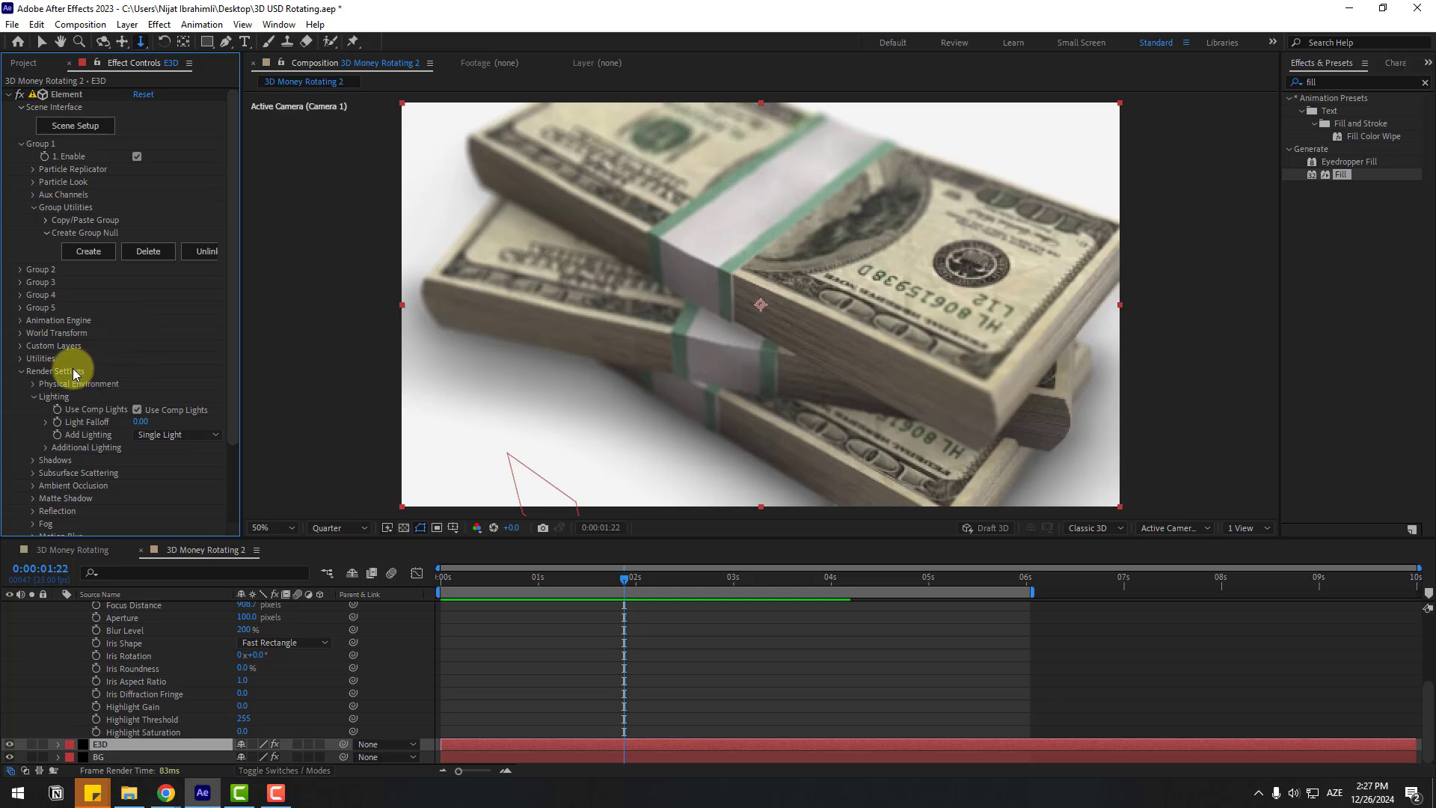
scroll(68, 381, "down", 3)
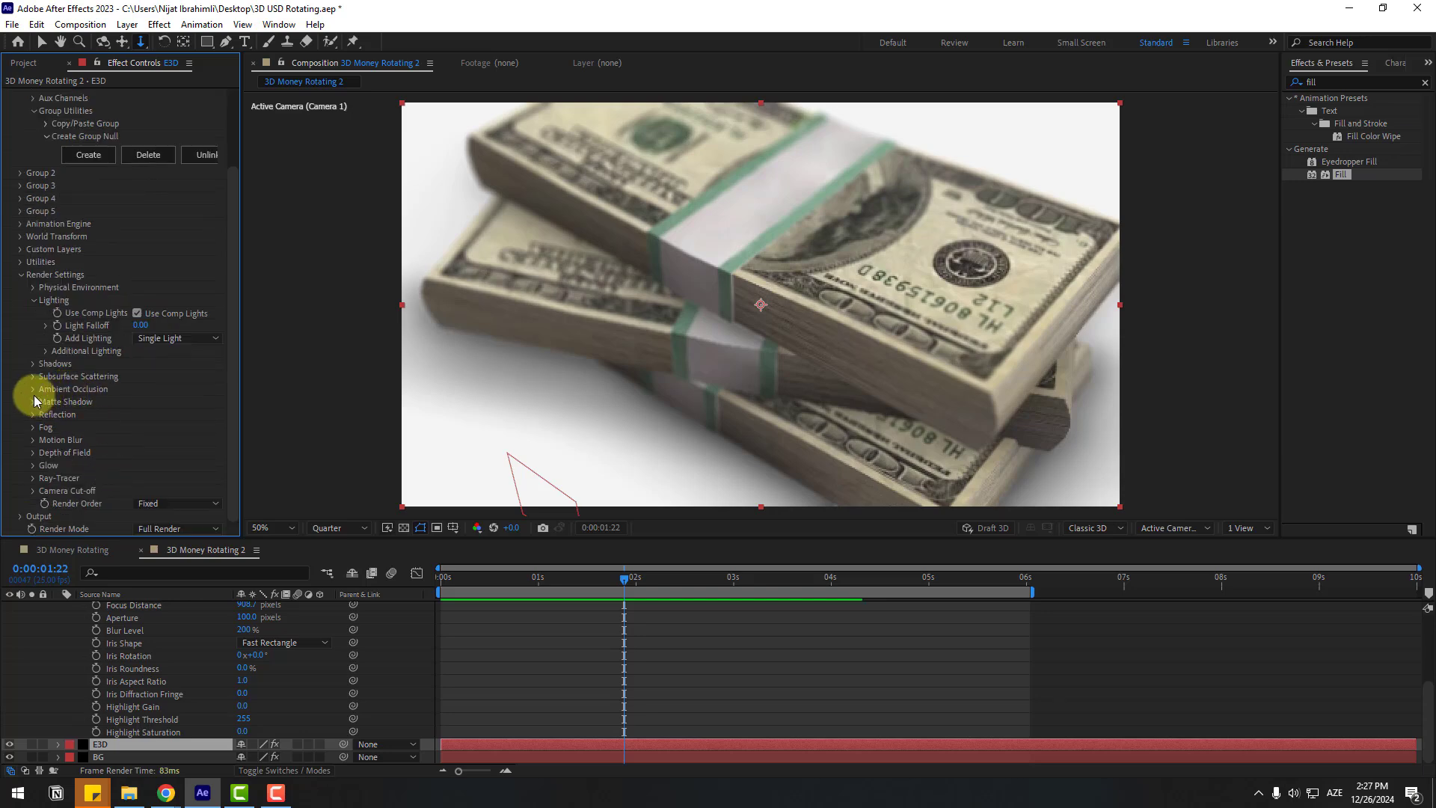
left_click(34, 388)
scroll(116, 464, "down", 2)
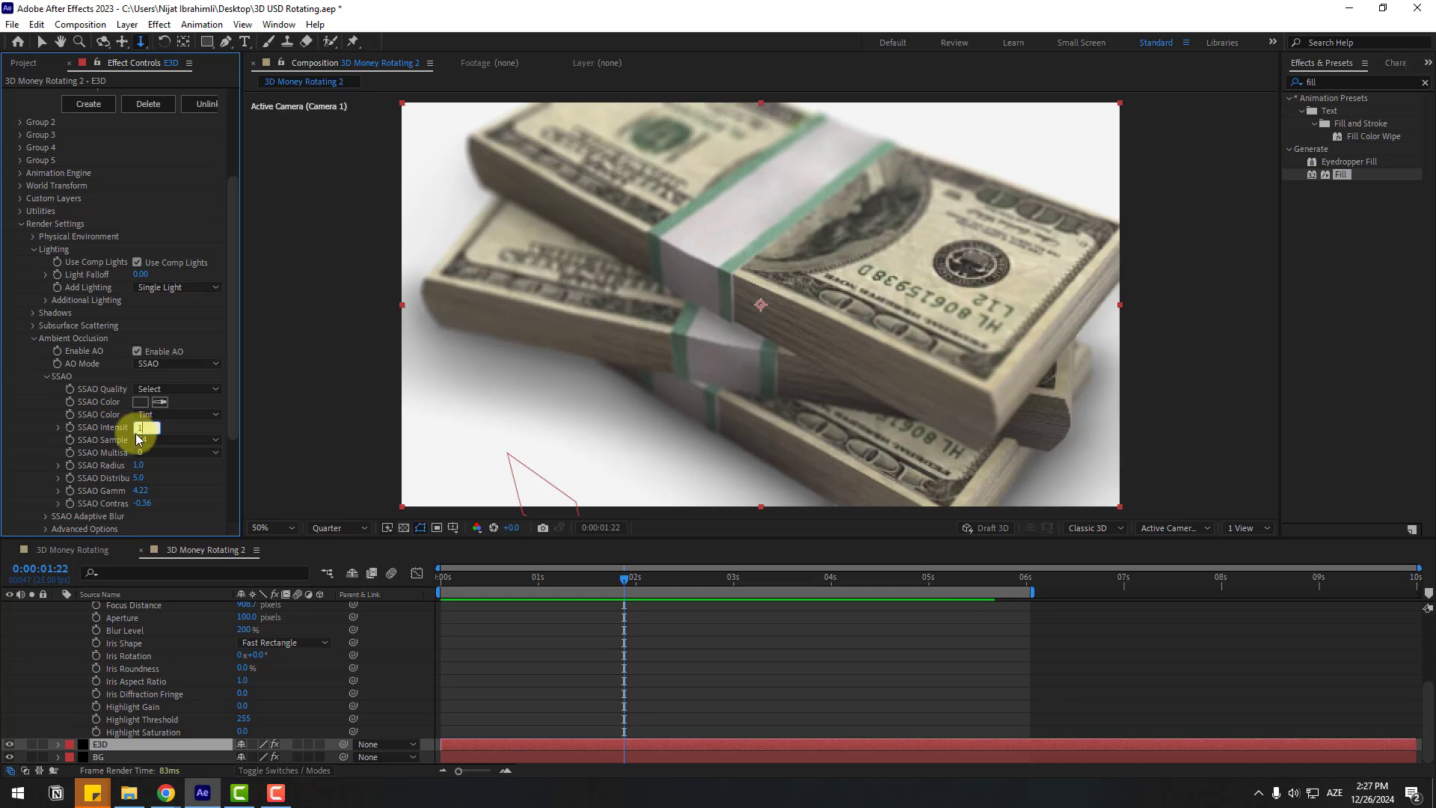
key("Return")
Step: Preview the ambient-occluded animation and switch the viewer resolution to Full
key("space")
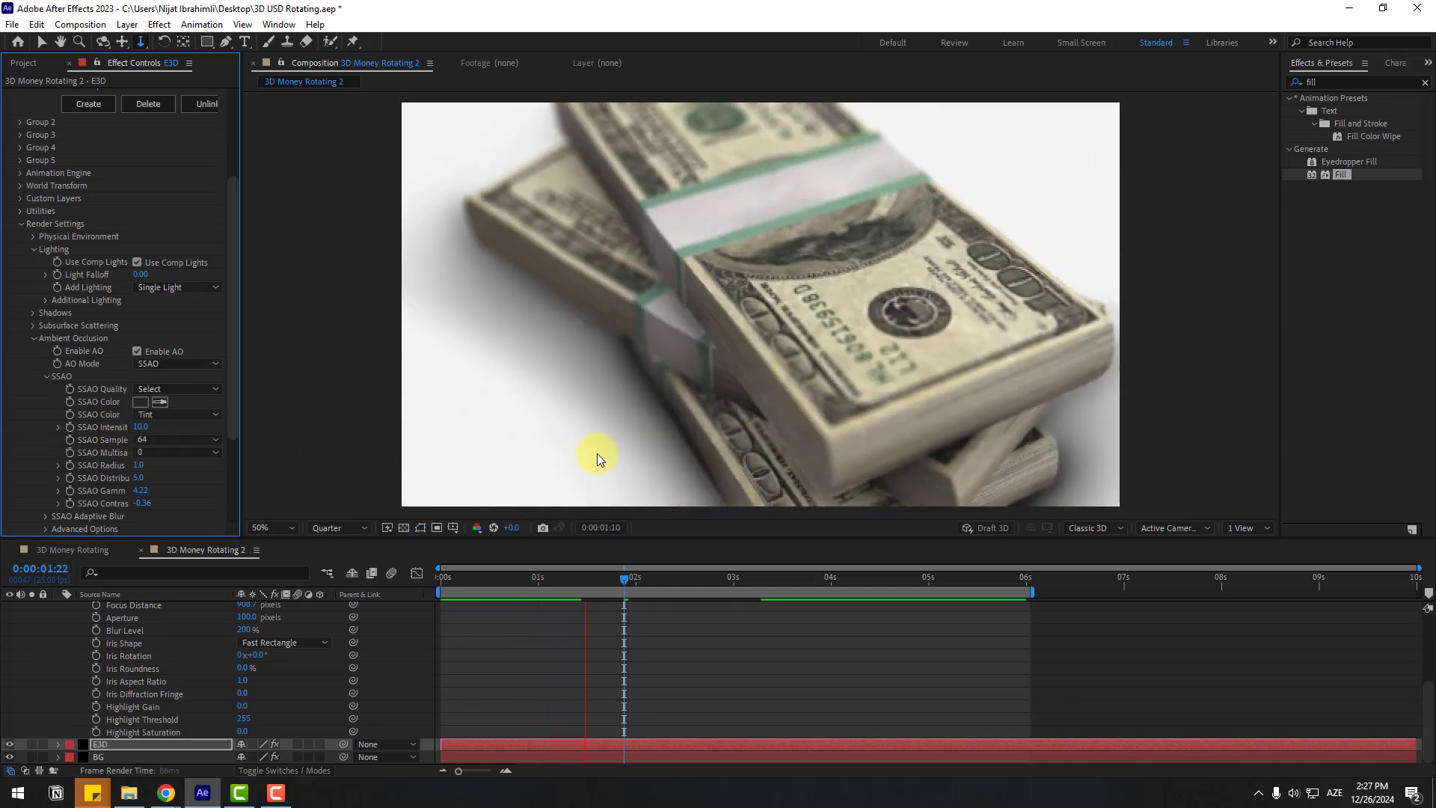
key("space")
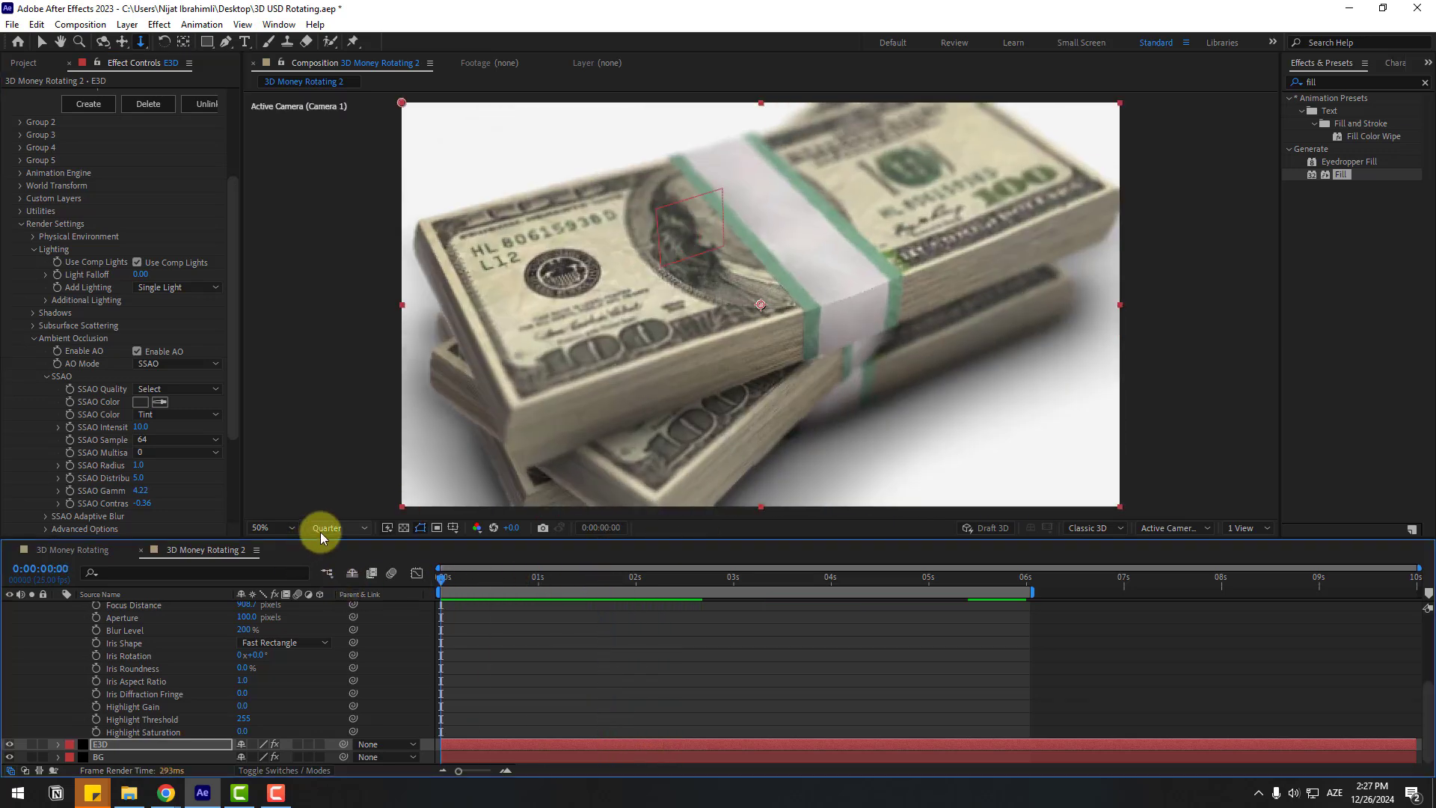
left_click(320, 531)
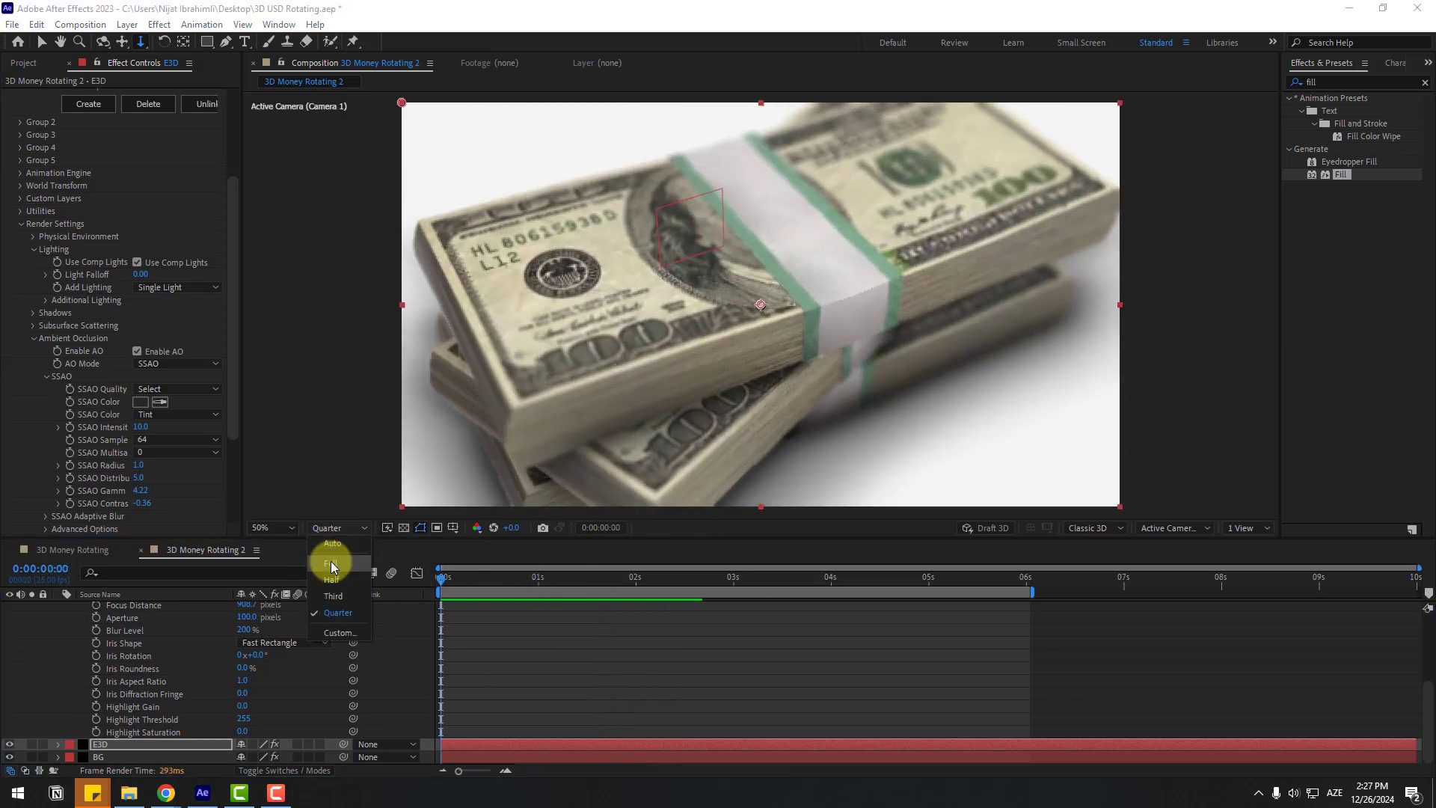
left_click(331, 561)
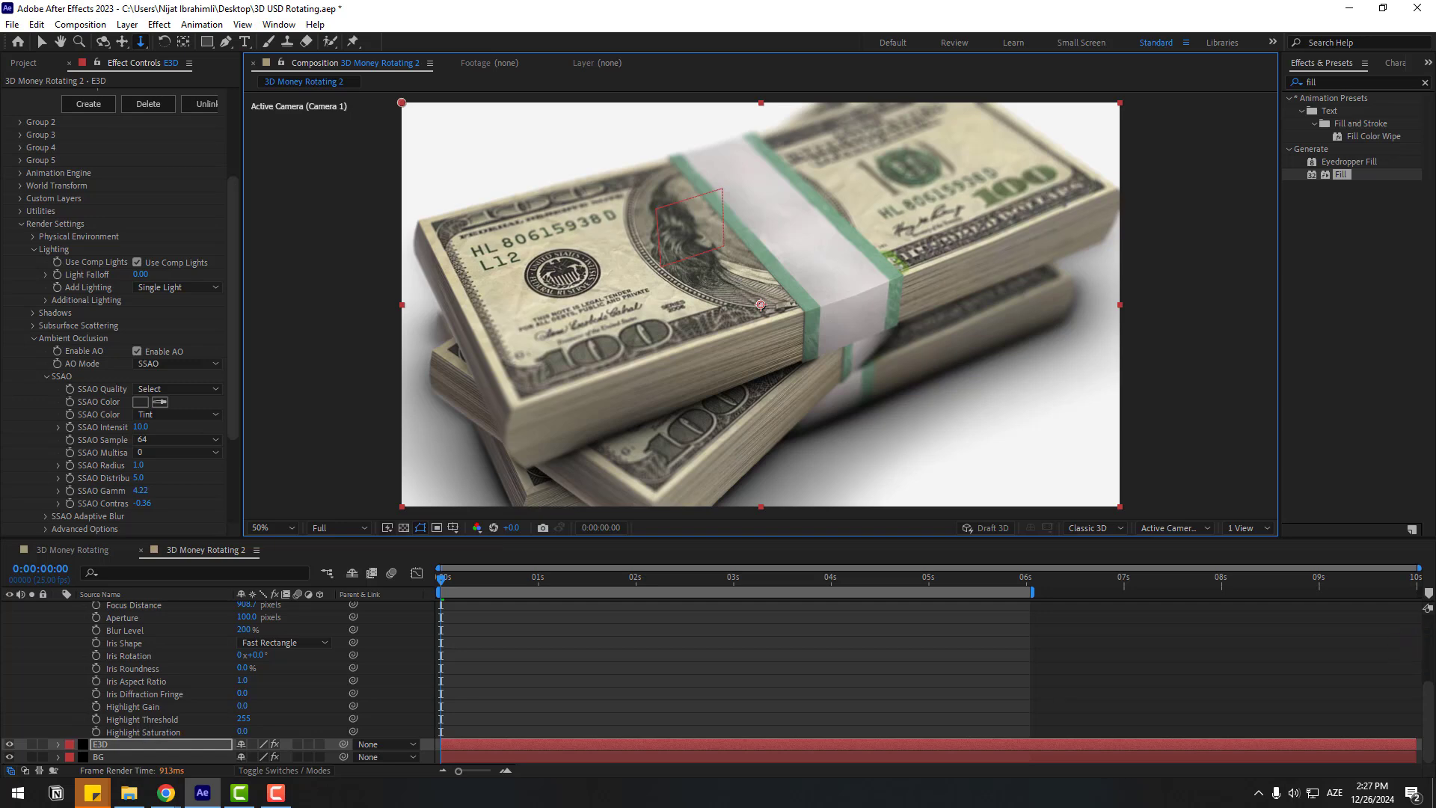